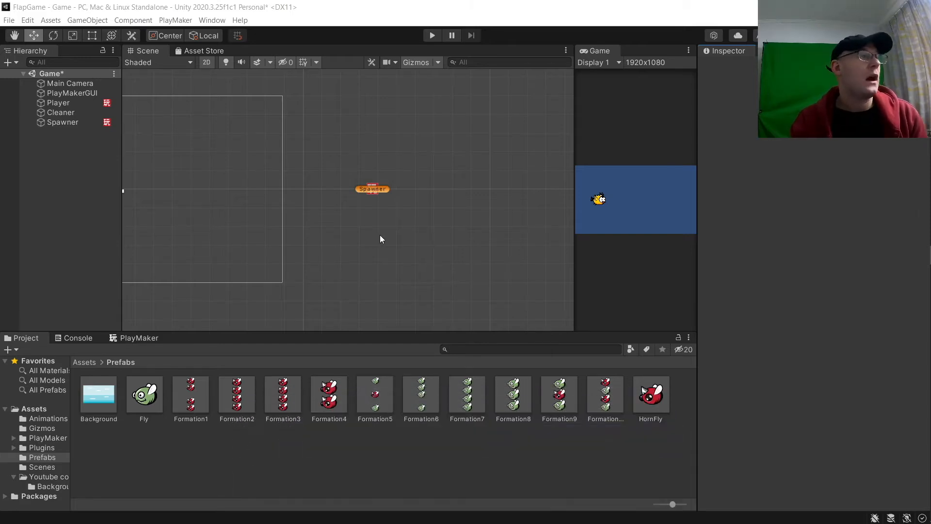
Step: Review the tag options and attached components of the Fly enemy prefab
middle_click_drag(372, 234, 562, 241)
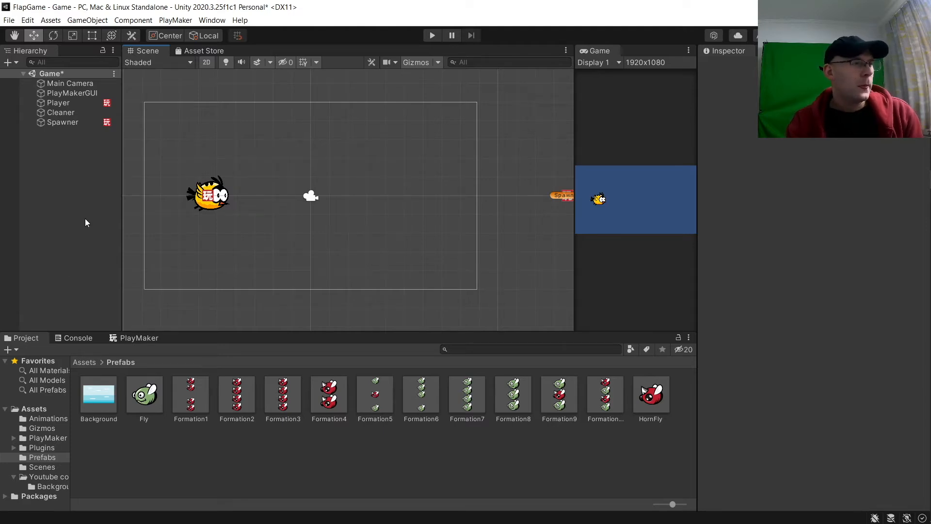
left_click(145, 396)
left_click(652, 395)
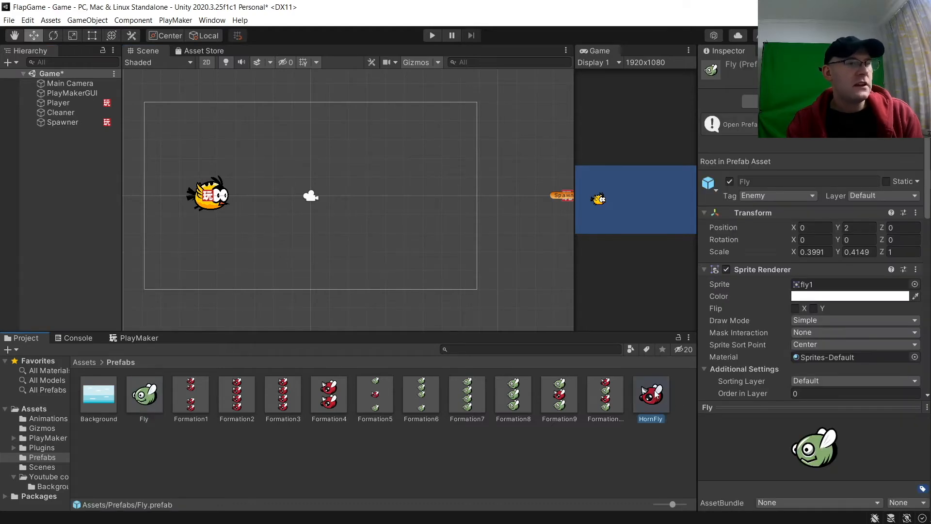
left_click(146, 398)
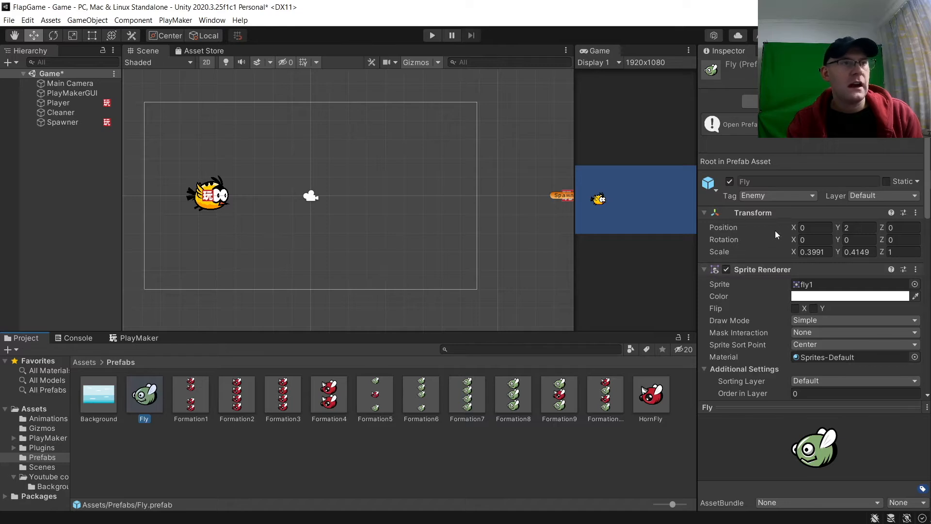
left_click(763, 195)
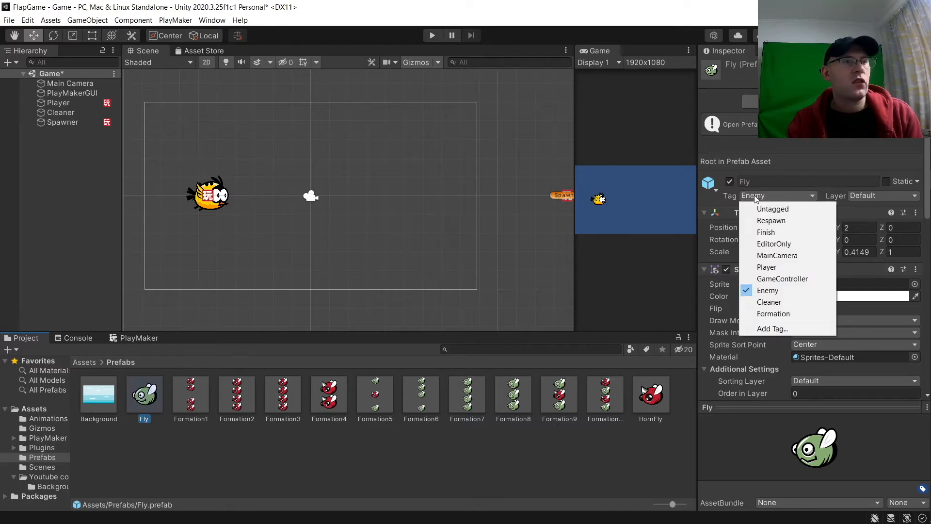
left_click(729, 194)
scroll(748, 269, "down", 10)
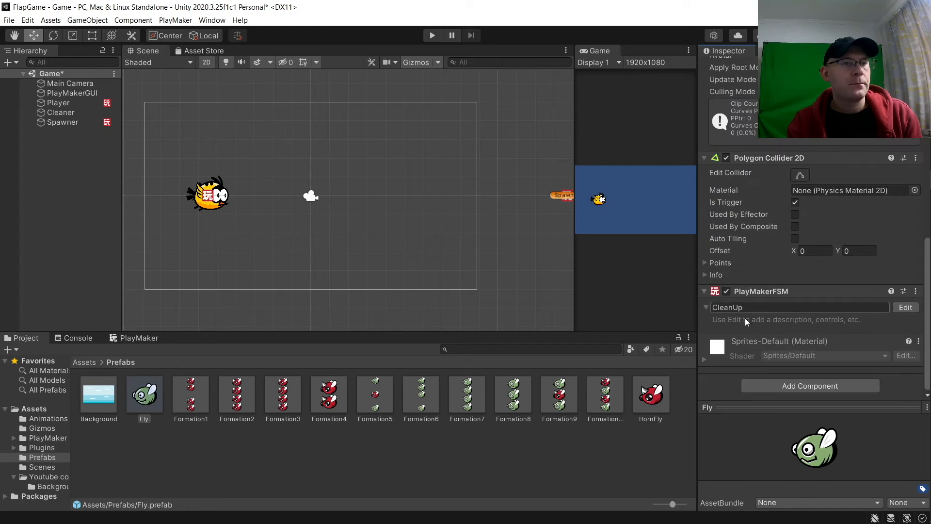
left_click(771, 385)
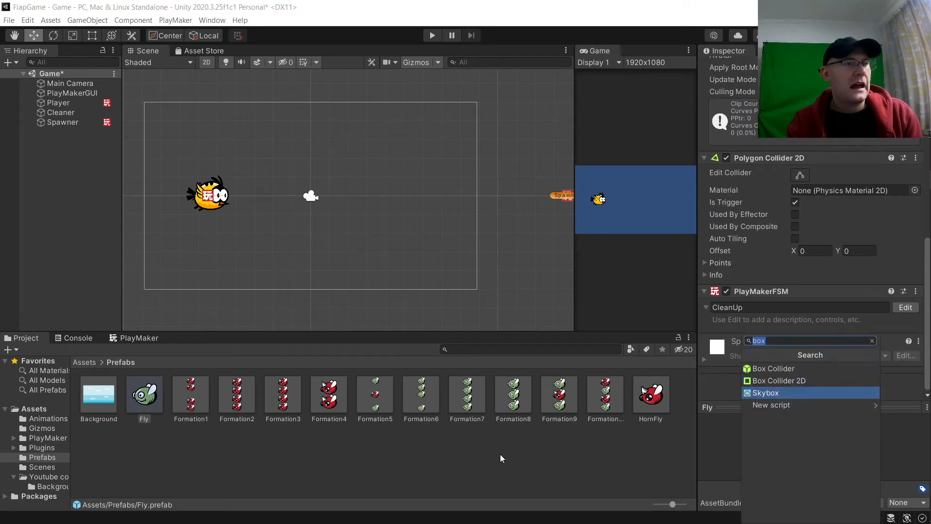
left_click(499, 456)
Step: Open the Fly prefab for editing and add a new PlayMaker FSM to it alongside CleanUp
double_click(146, 399)
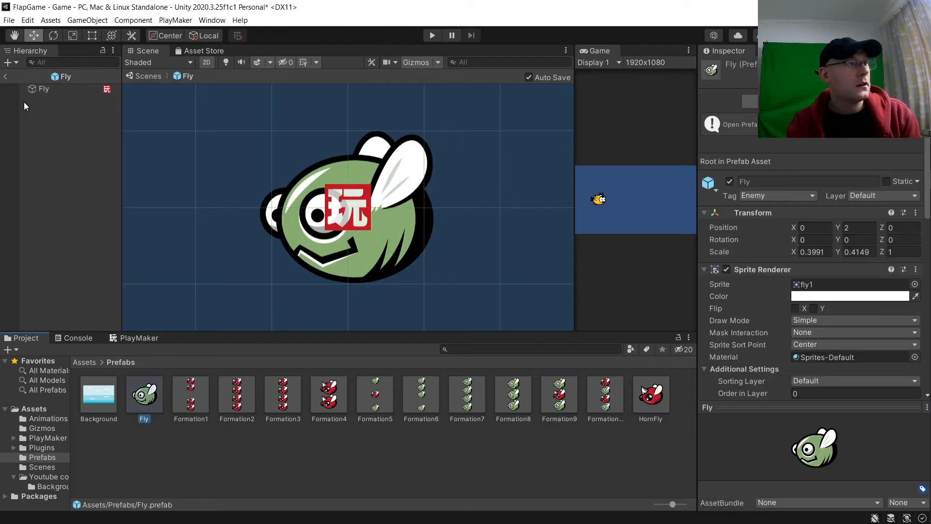
left_click(38, 89)
left_click(137, 339)
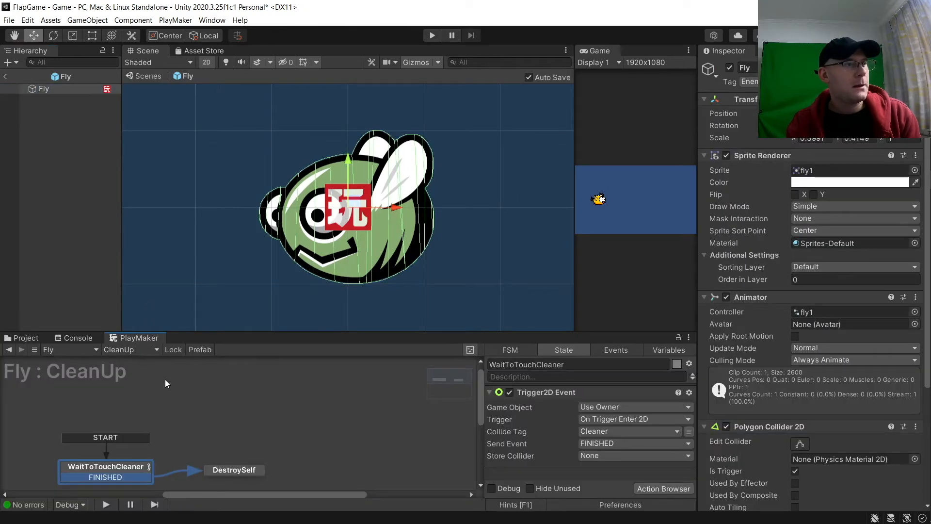
left_click(152, 352)
mouse_move(156, 377)
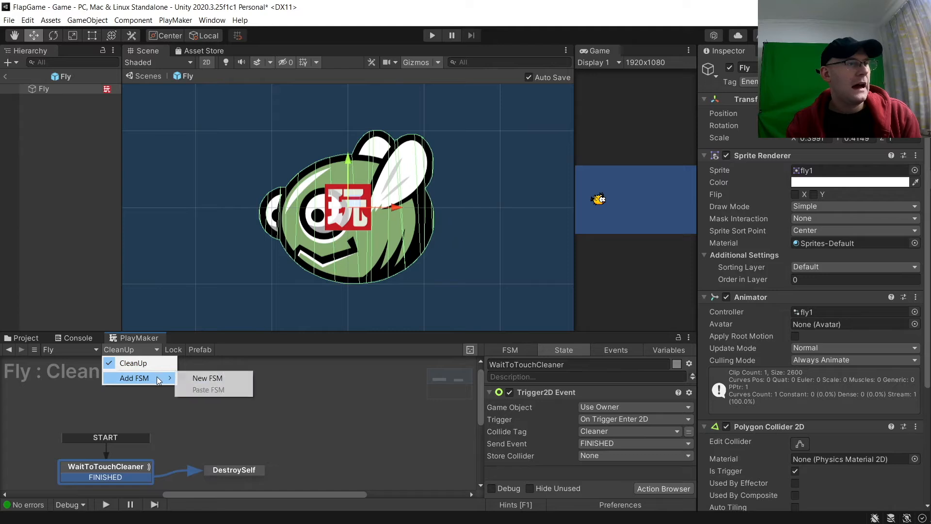
left_click(243, 377)
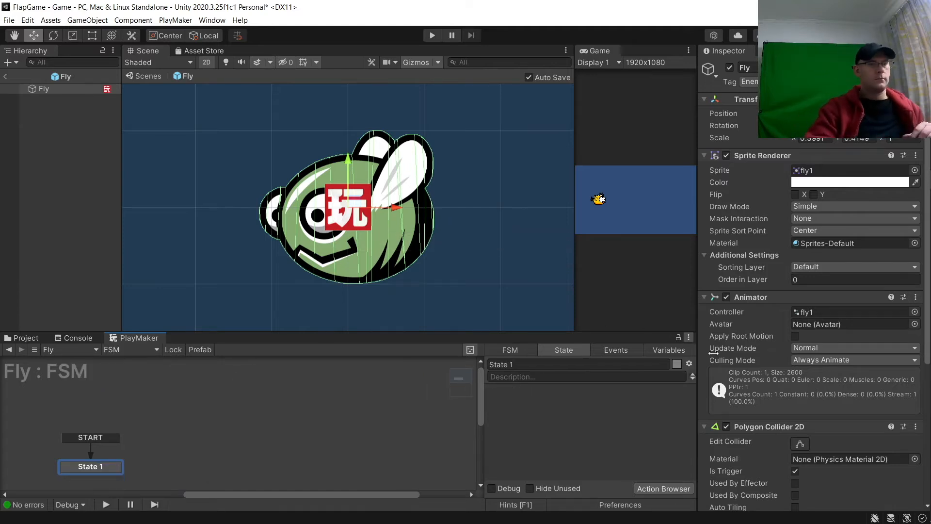
Step: Rename the Fly prefab's new FSM component to PlayerHIt
scroll(743, 387, "down", 5)
left_click(758, 420)
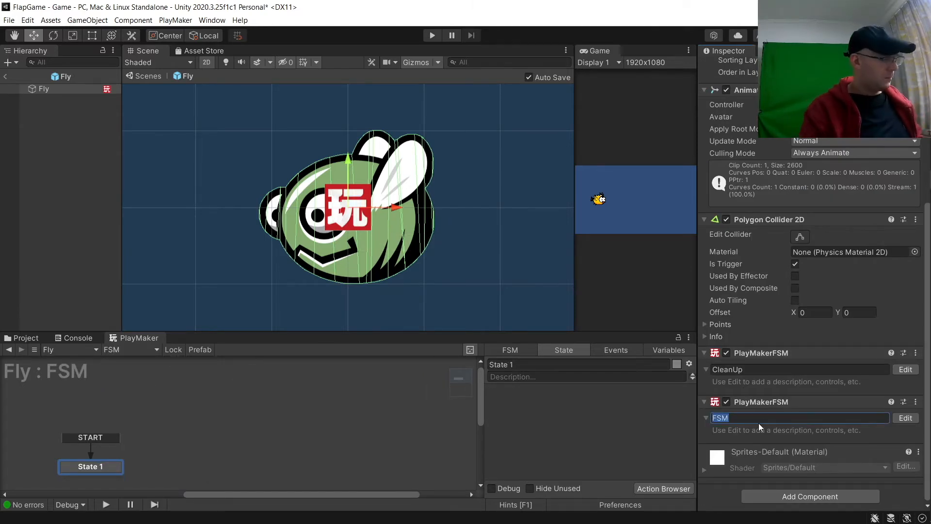
type("PlayerHi")
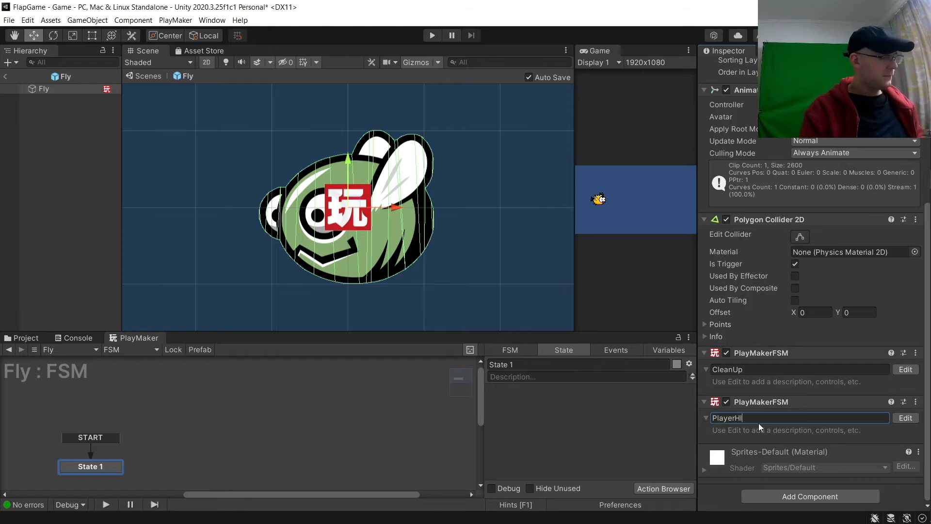
type("Hlt")
key("Return")
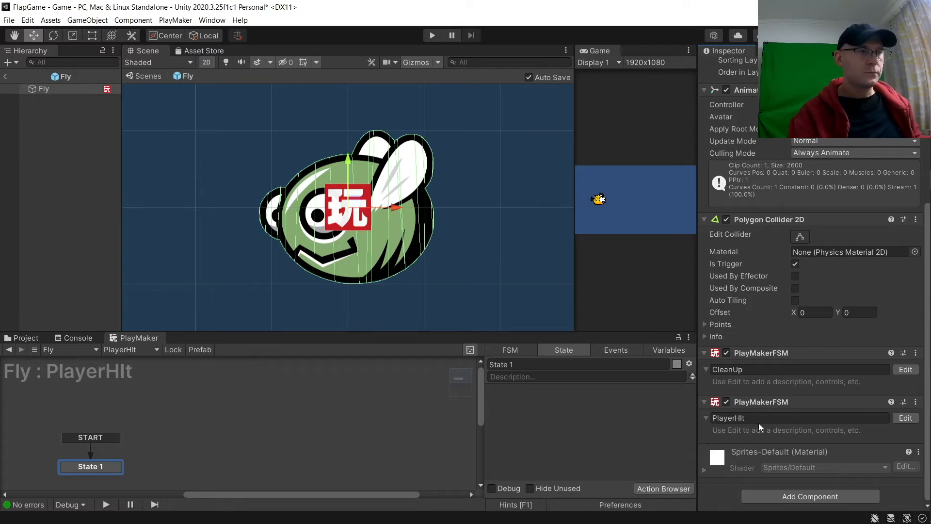
Step: Add a second state to the PlayerHIt FSM graph, beside the start state
left_click(392, 433)
right_click(235, 453)
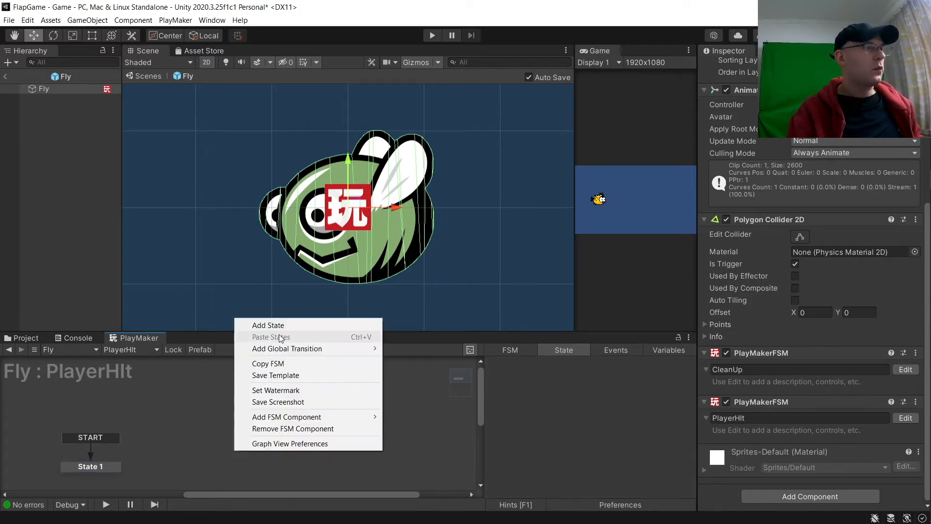
left_click(268, 325)
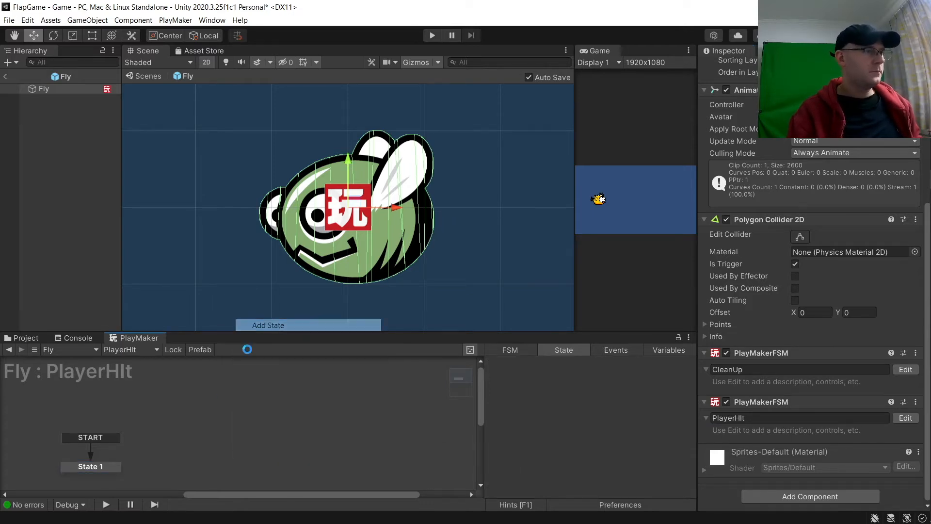
Step: Rename the start state, State 1, to WaitToHitPlayer
left_click(106, 467)
left_click_drag(542, 367, 377, 355)
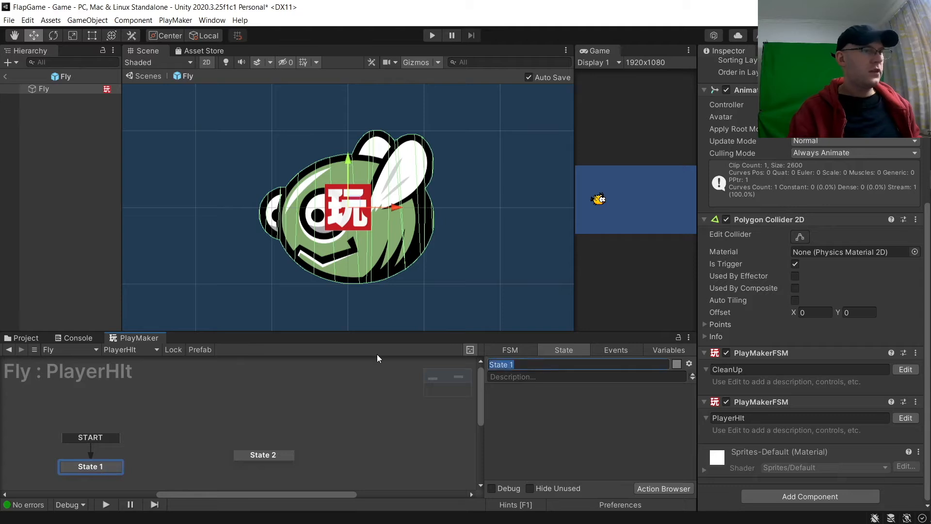
type("WaitToHt")
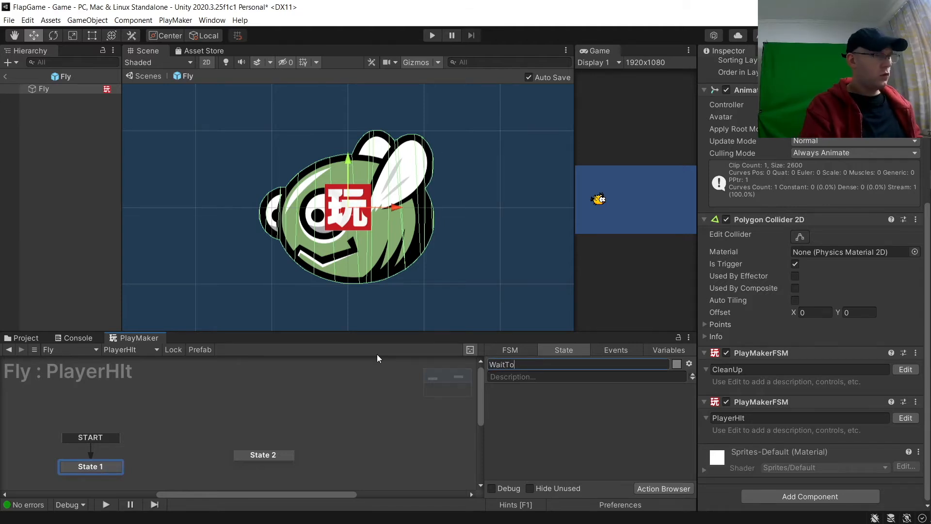
key("BackSpace")
type("itPlayer")
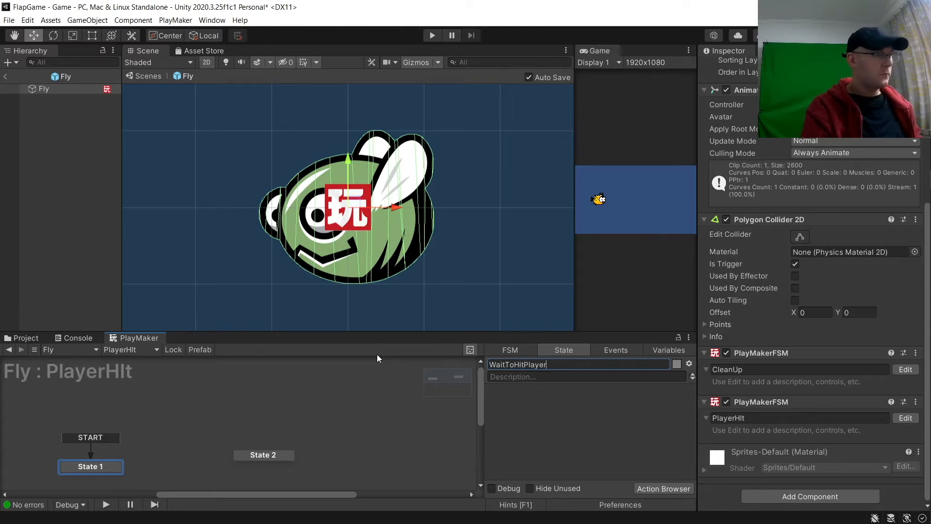
key("Return")
Step: Rename State 2 to RestartGame
left_click(264, 455)
left_click(489, 364)
type("RestartGame")
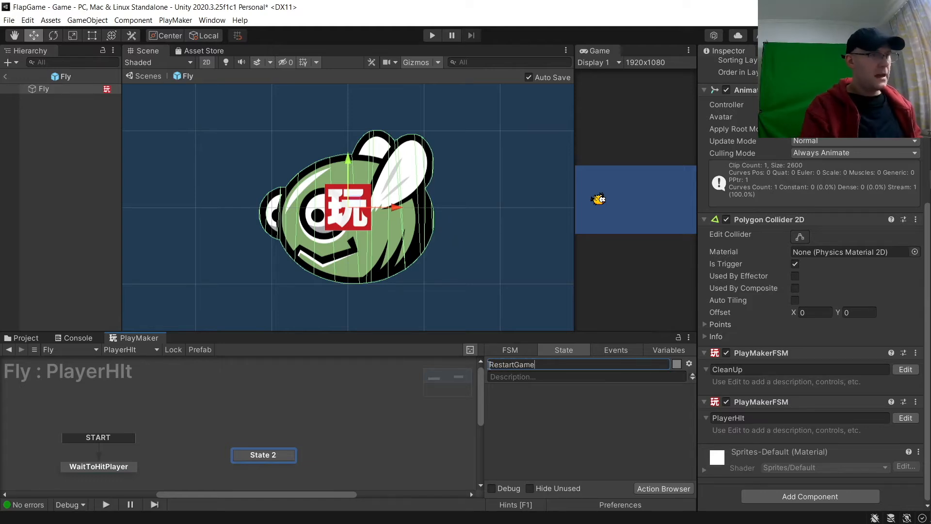
key("Return")
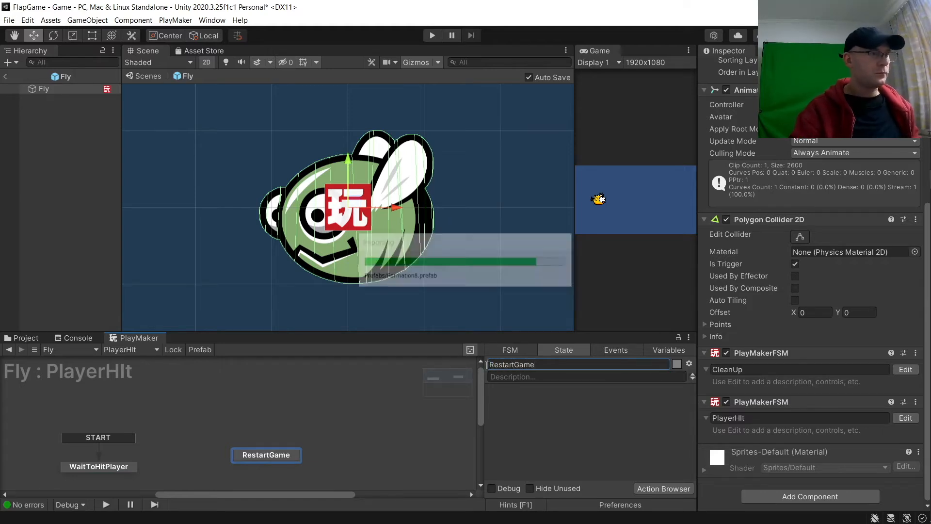
Step: Add a FINISHED transition to the WaitToHitPlayer state and link it to RestartGame
left_click_drag(123, 470, 123, 456)
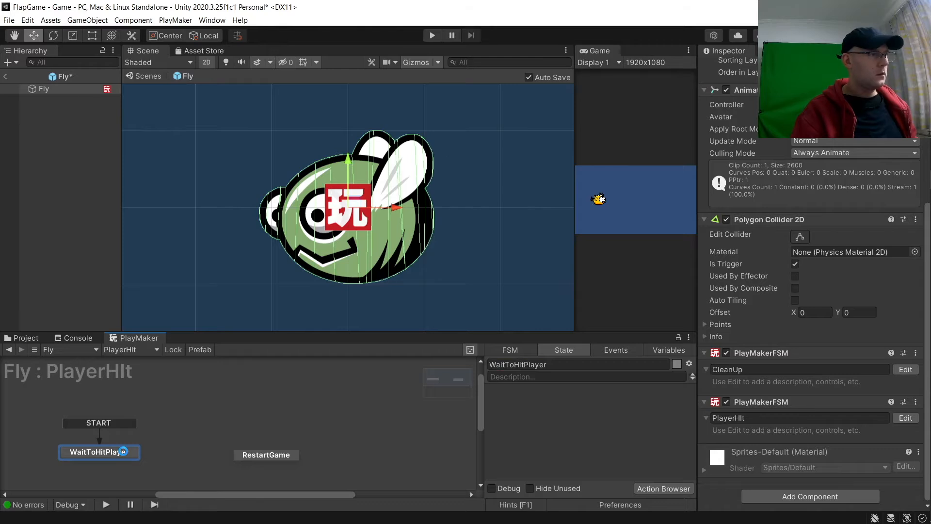
right_click(124, 452)
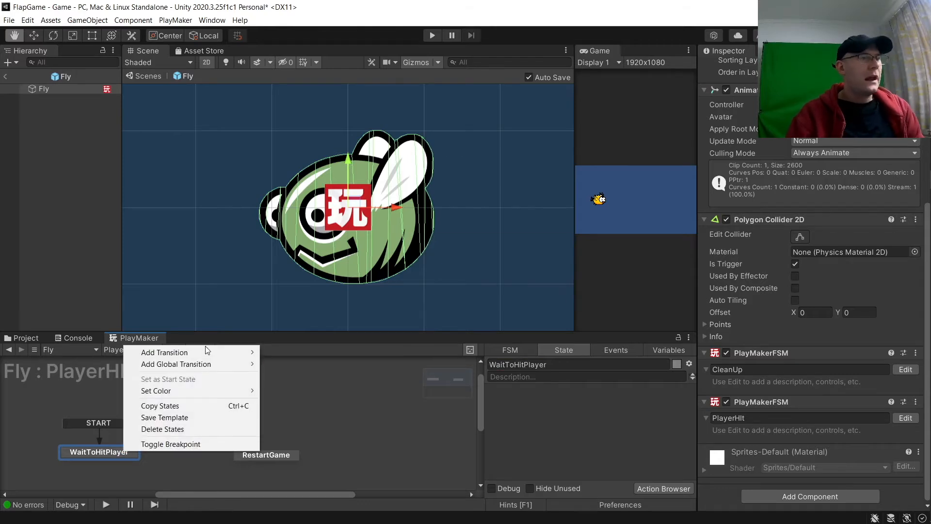
mouse_move(208, 352)
left_click(284, 352)
left_click_drag(130, 465, 266, 454)
Step: Add a Trigger2D Event action to WaitToHitPlayer with Collide Tag Player and Send Event FINISHED
left_click(665, 489)
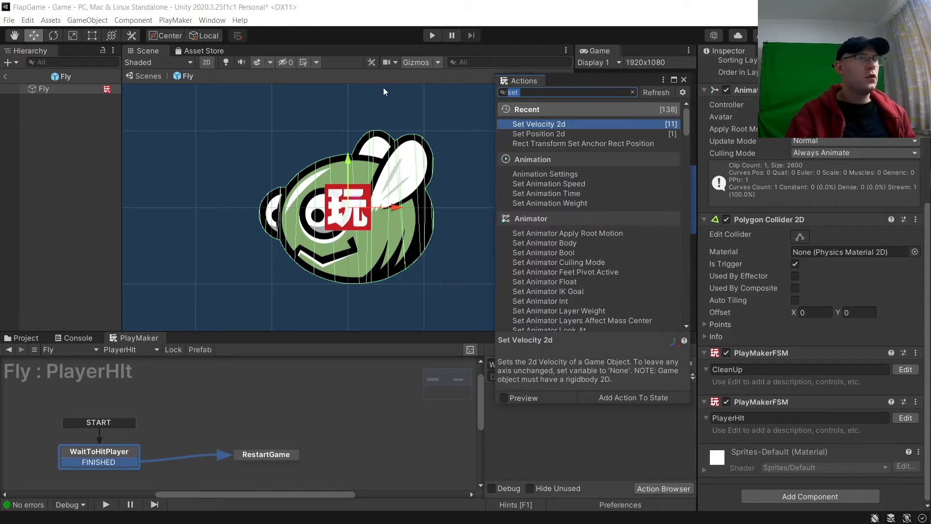
type("trigger")
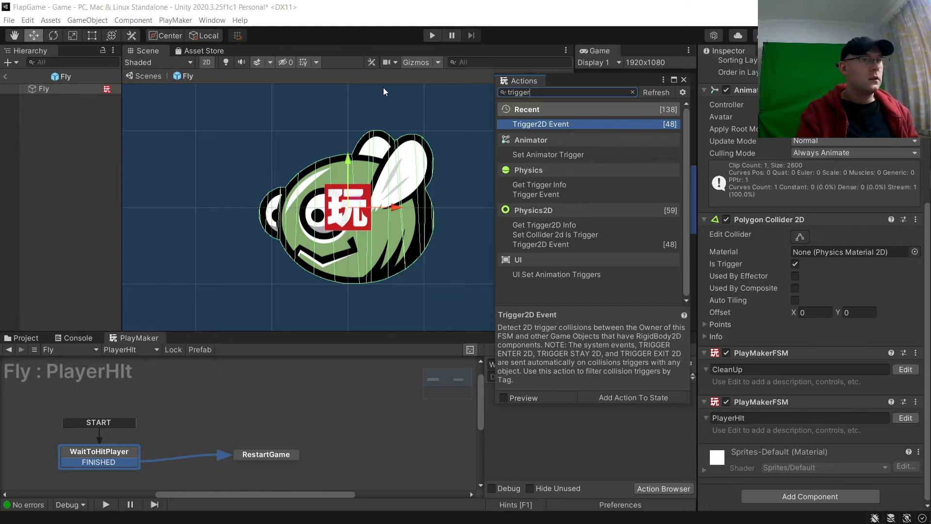
key("Return")
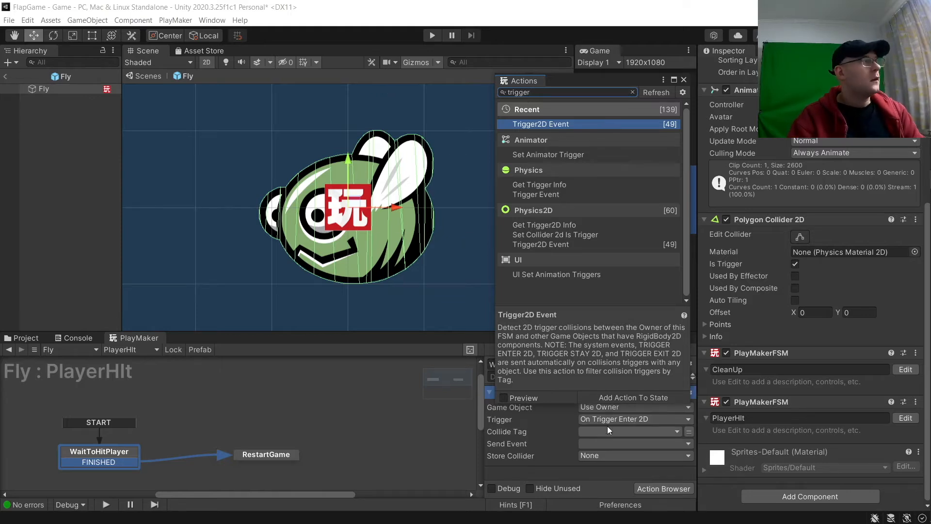
left_click(609, 430)
left_click(635, 371)
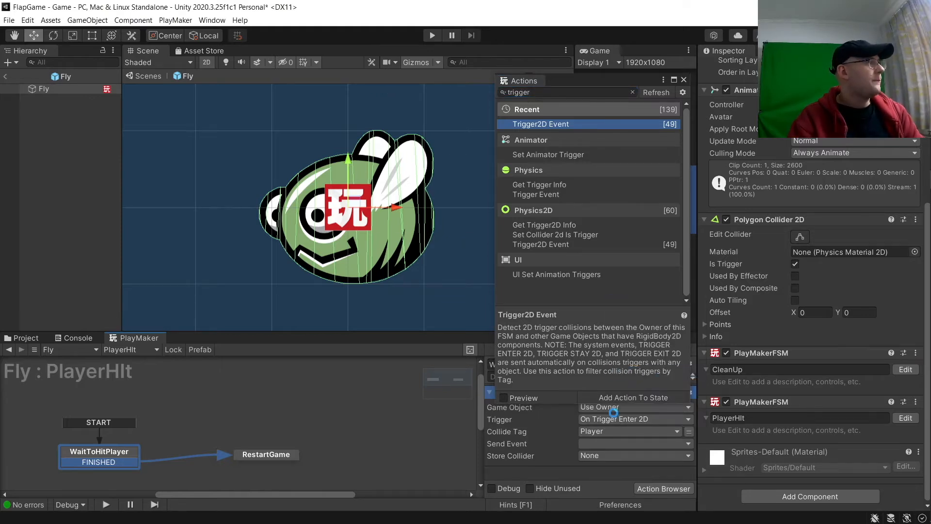
left_click(597, 444)
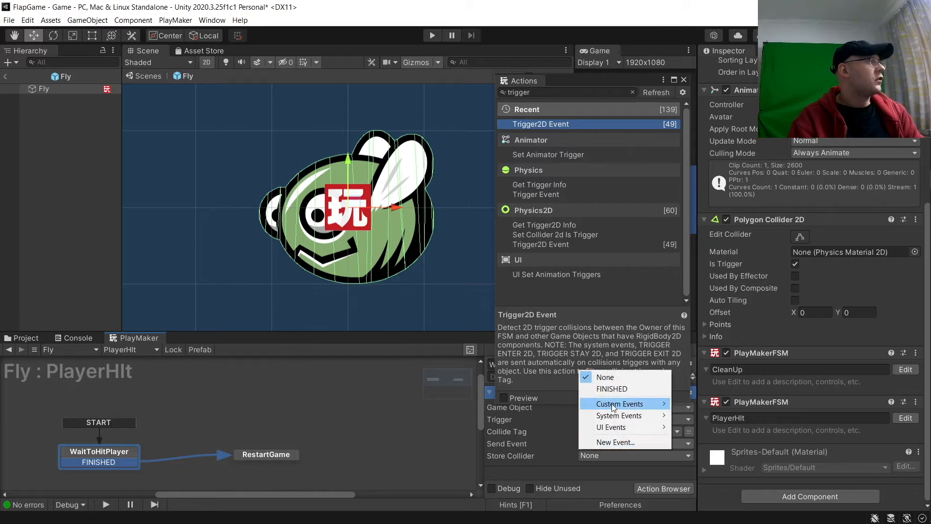
left_click(603, 387)
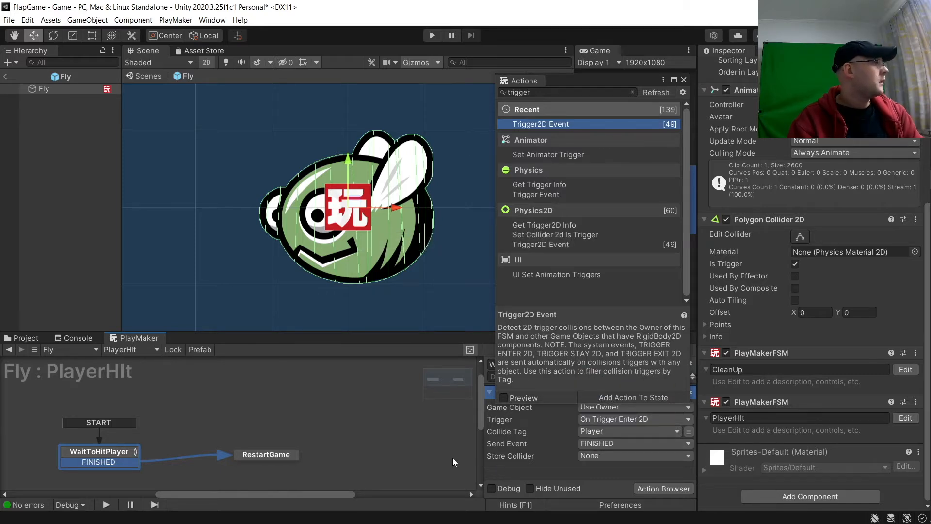
Step: Add a Restart Level action to the RestartGame state and return from the Fly prefab to the scene
left_click(268, 455)
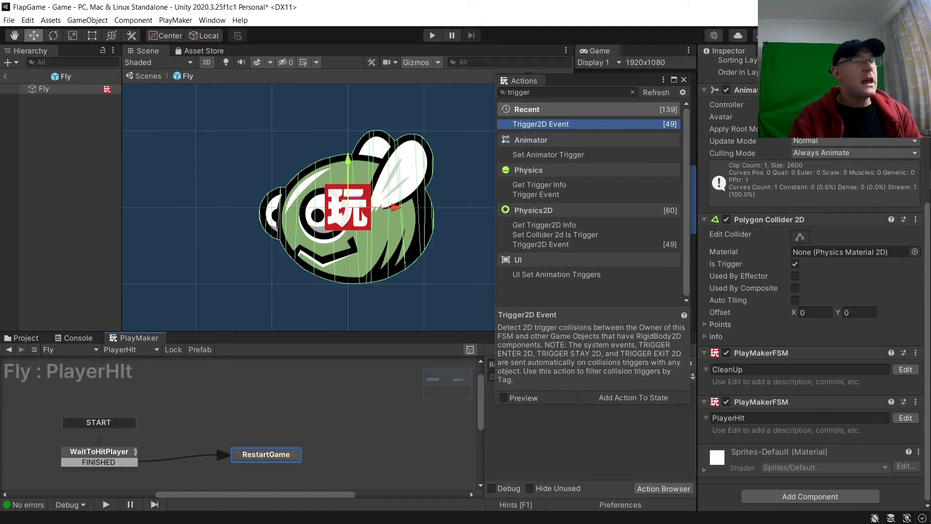
left_click(633, 77)
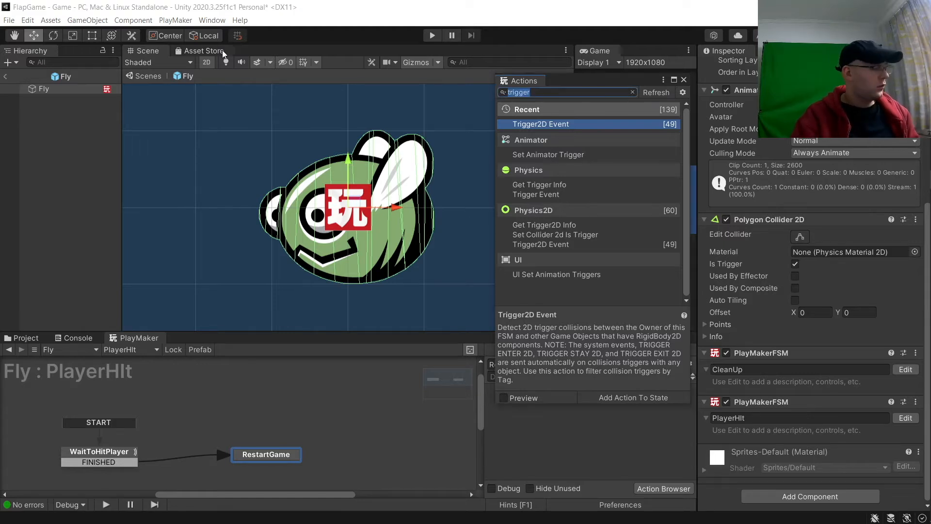
type("res")
key("Return")
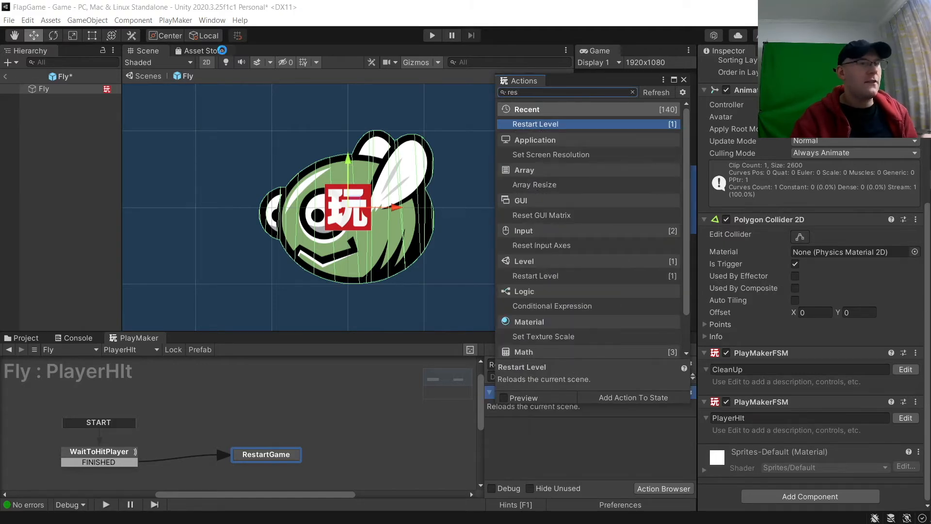
left_click(684, 79)
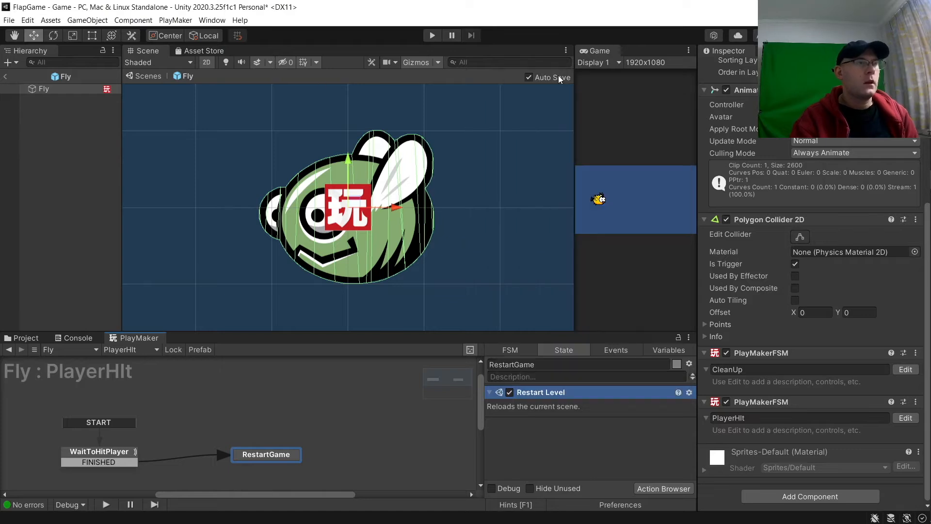
left_click(9, 80)
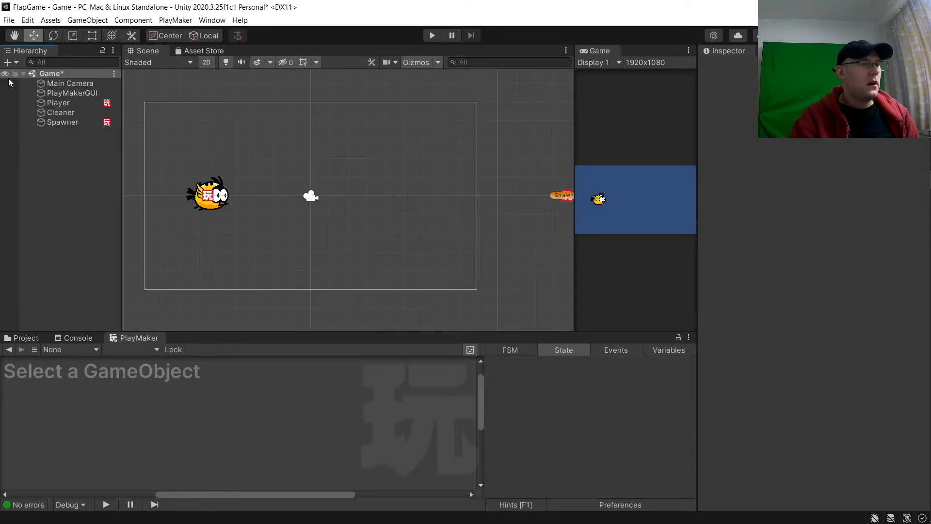
Step: Copy the PlayerHIt PlayMaker FSM component from the Fly prefab in the Prefabs folder
left_click(21, 337)
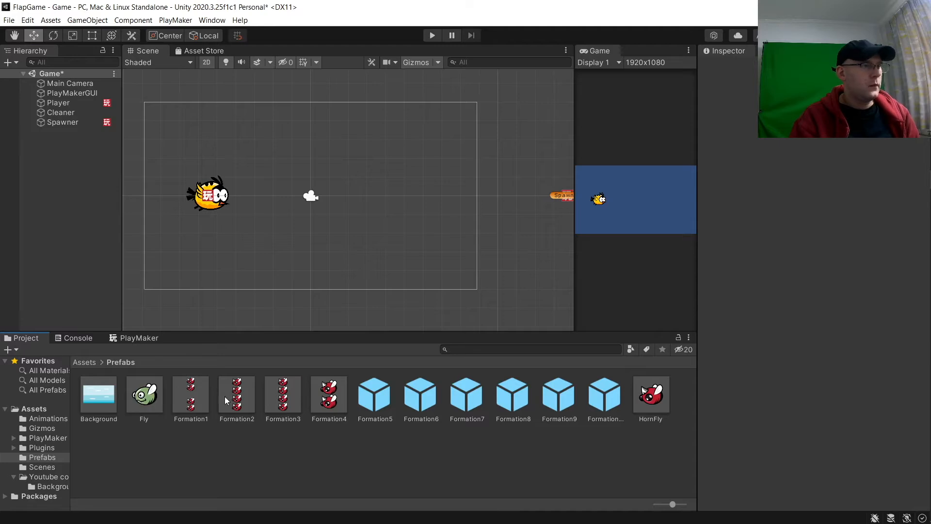
left_click(145, 395)
scroll(826, 322, "down", 5)
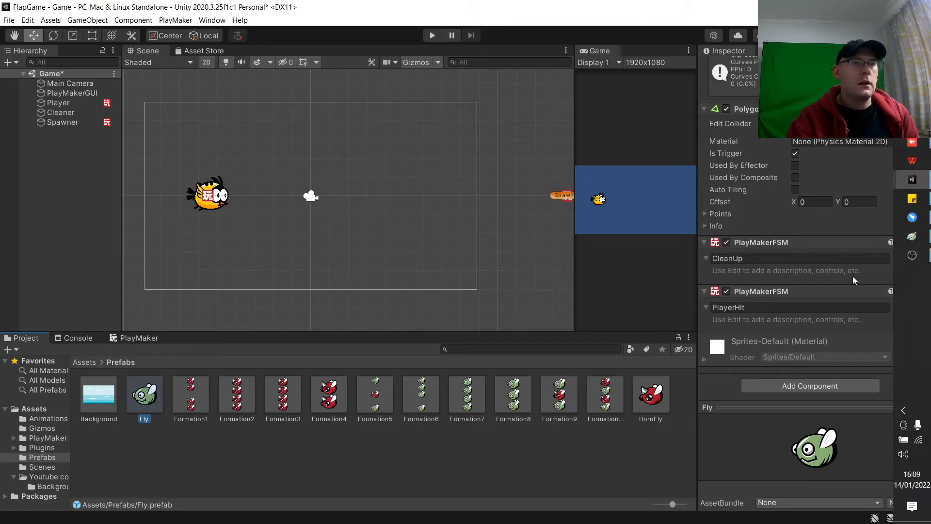
left_click(916, 291)
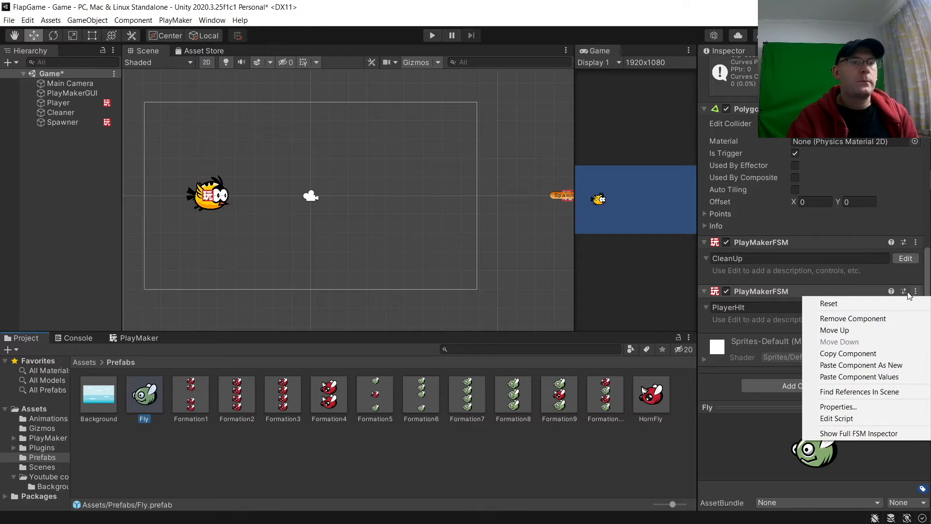
left_click(854, 354)
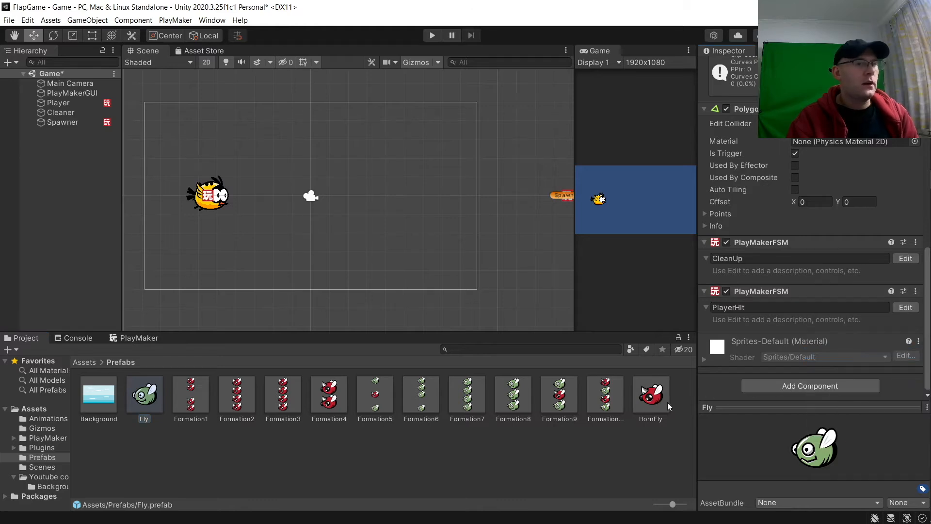
Step: Paste the copied PlayerHIt FSM onto the HornFly prefab as a new component and deselect the prefab
left_click(656, 396)
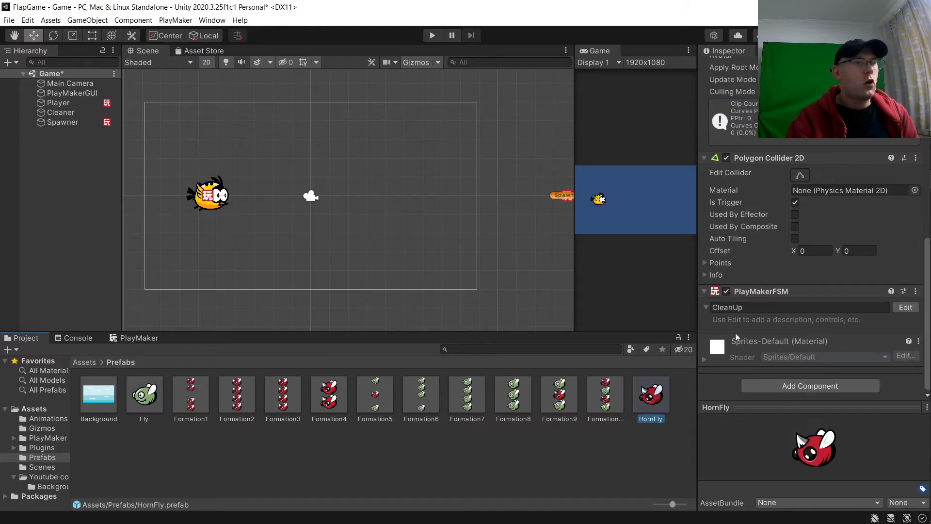
left_click(916, 292)
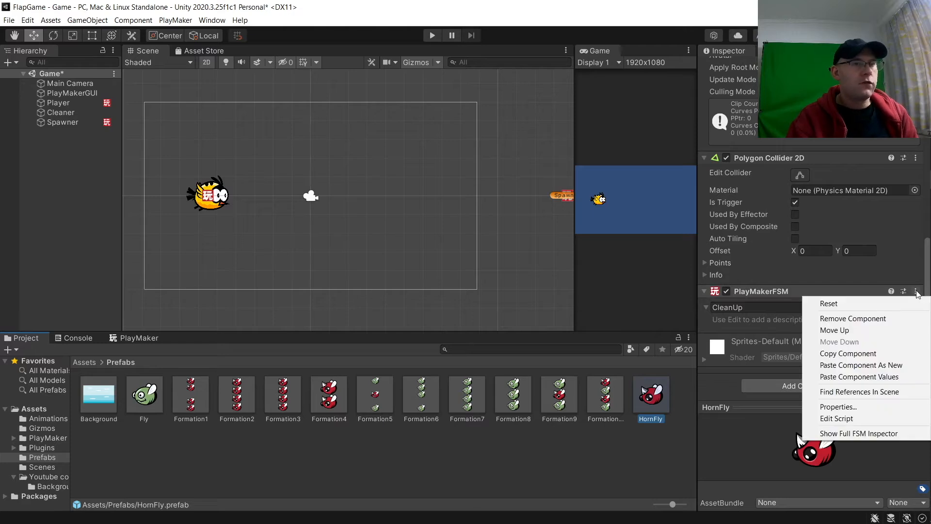
left_click(859, 365)
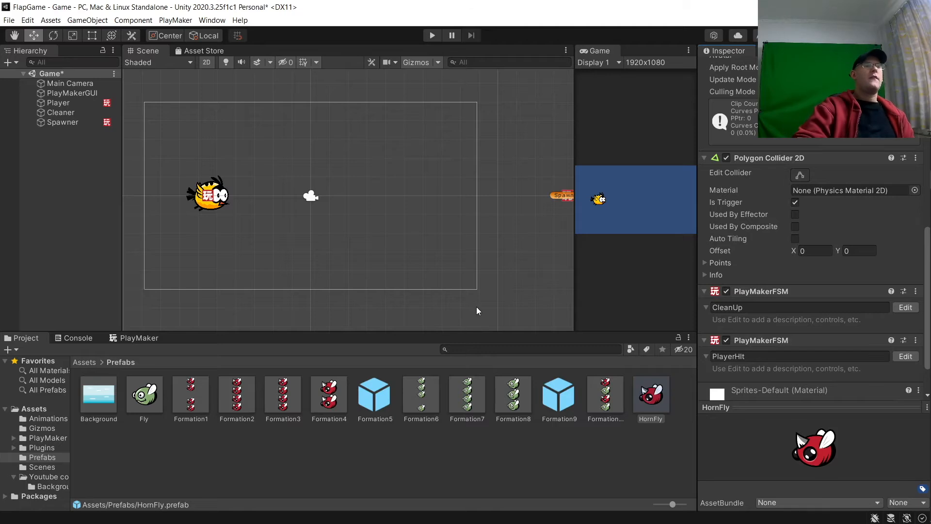
left_click(498, 274)
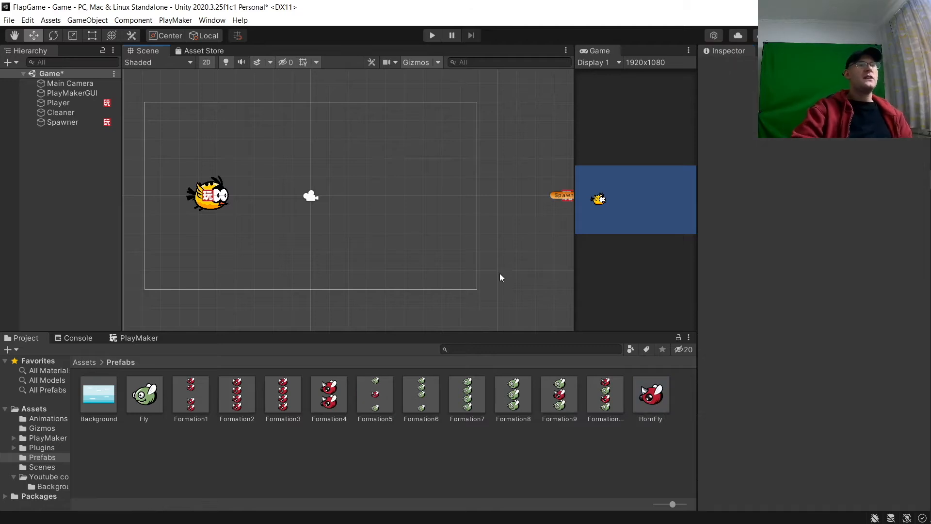
Step: Test-play the game by steering the bird up and down into the enemy formations, and stop it after the collision
left_click(432, 36)
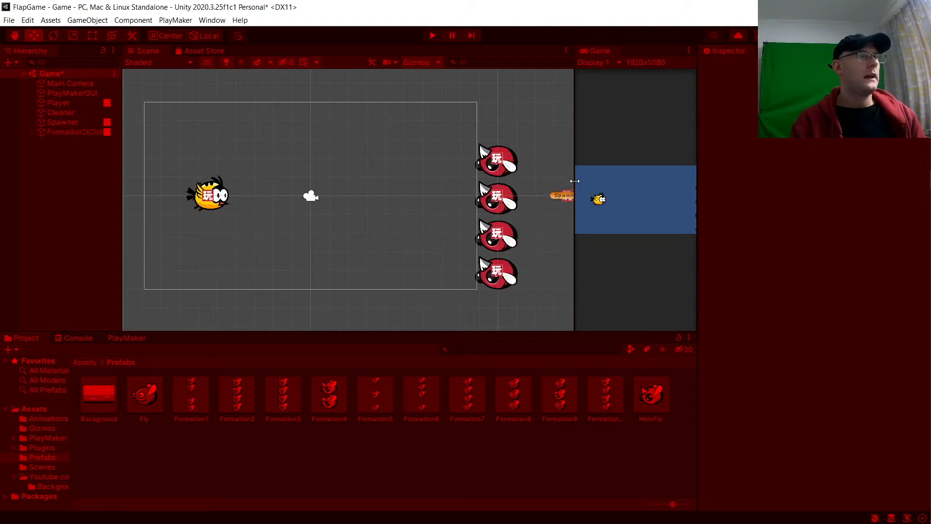
key("Up")
key("Up")
key("Up")
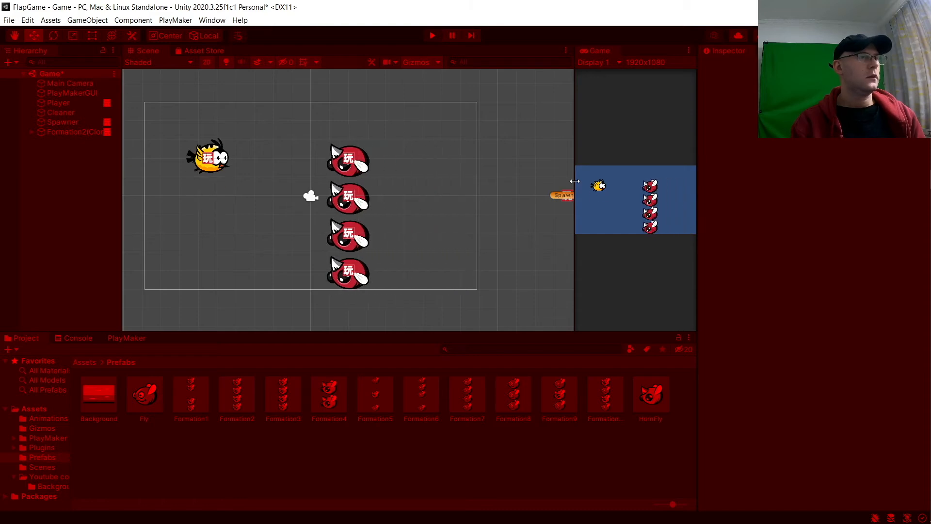
key("Up")
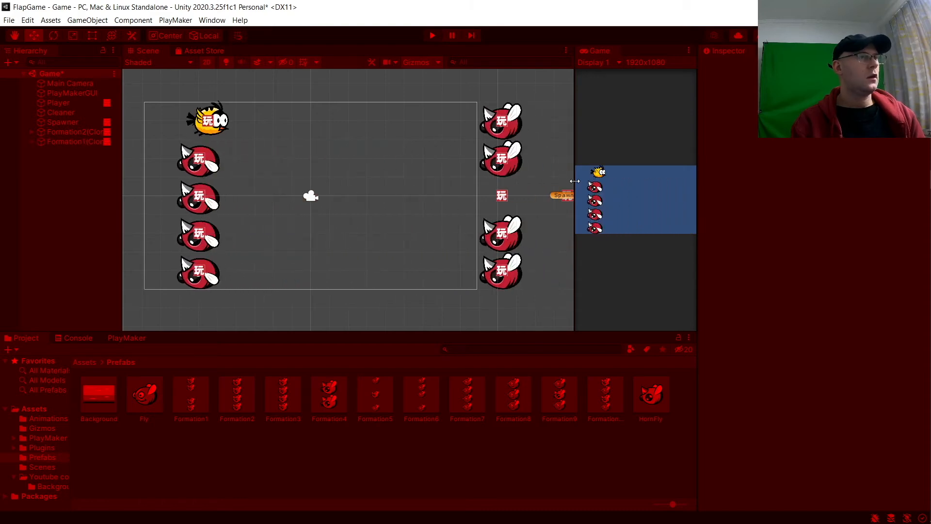
key("Down")
key("Down")
key("Down")
key("Down")
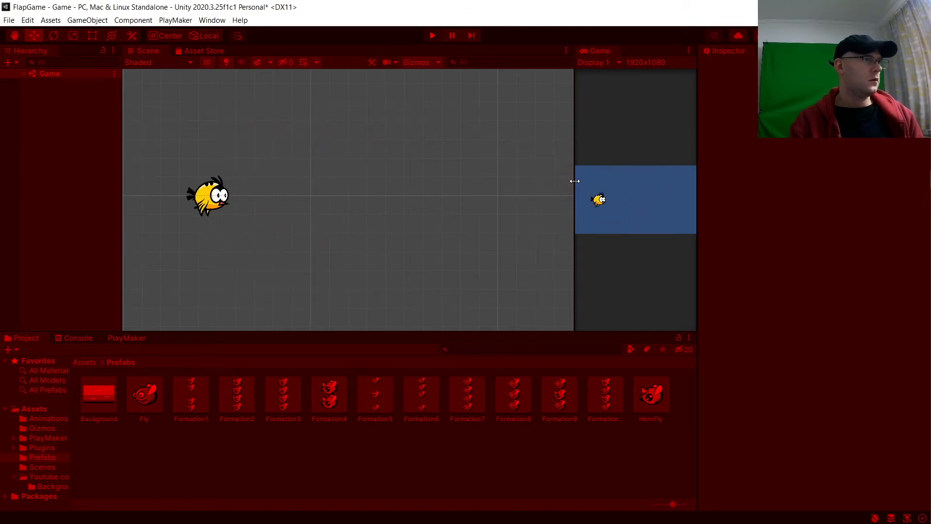
left_click(432, 35)
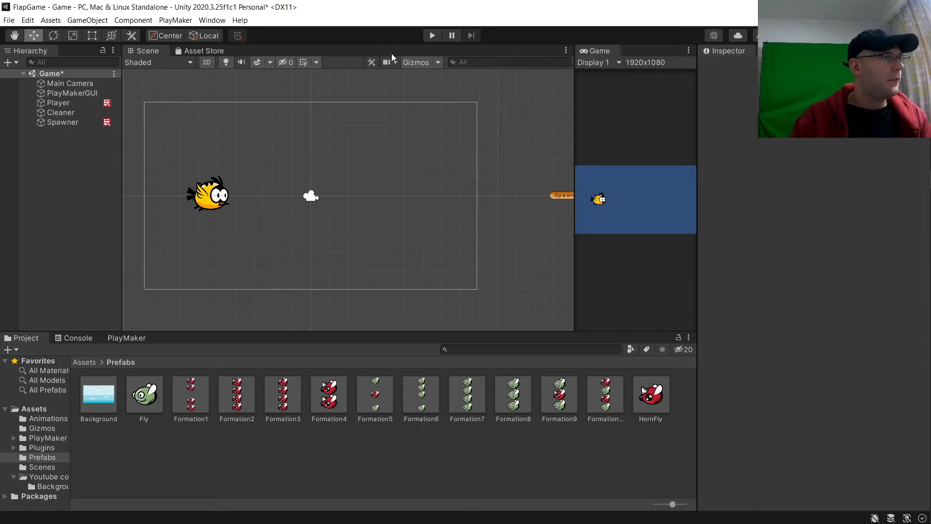
Step: Shrink the Player bird to a scale of about 0.30 by 0.33 and set its position to X -5.5, Y 0
left_click(208, 195)
left_click(92, 36)
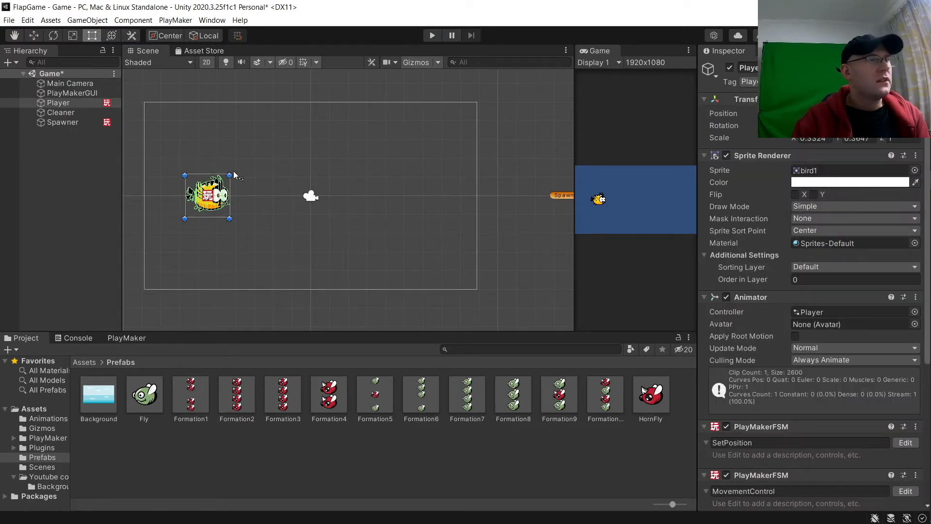
left_click_drag(230, 175, 225, 176)
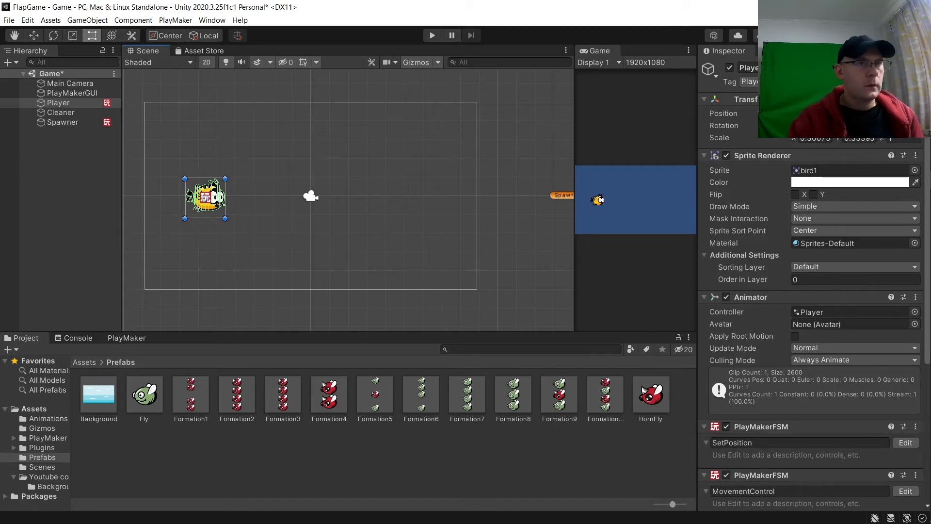
type("0")
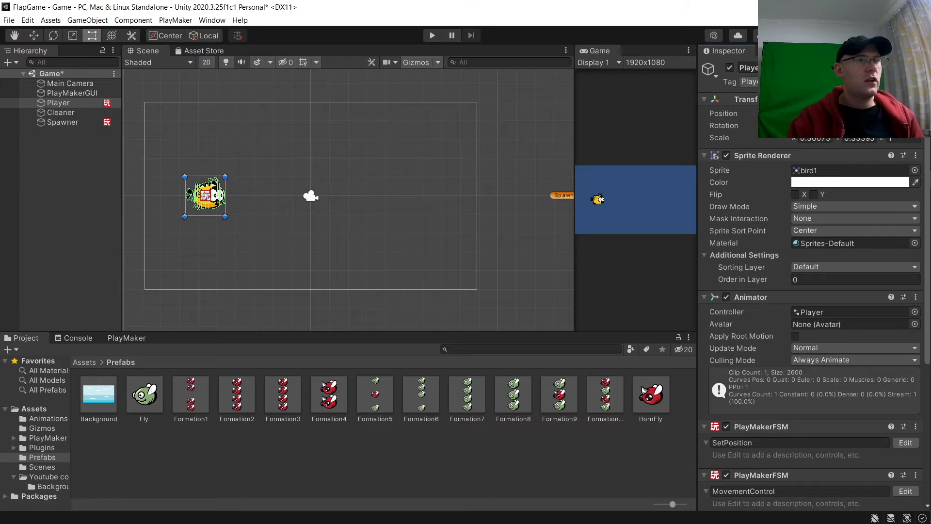
type("-5.5")
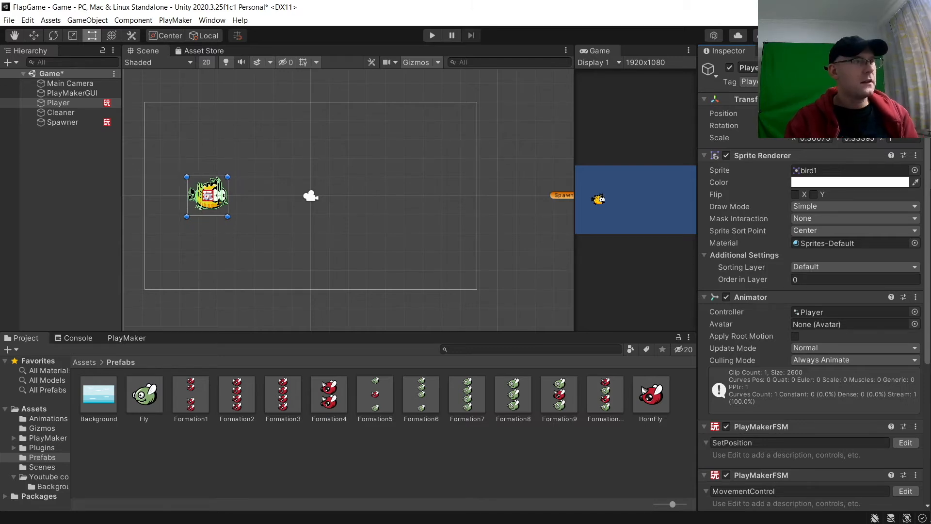
left_click(318, 161)
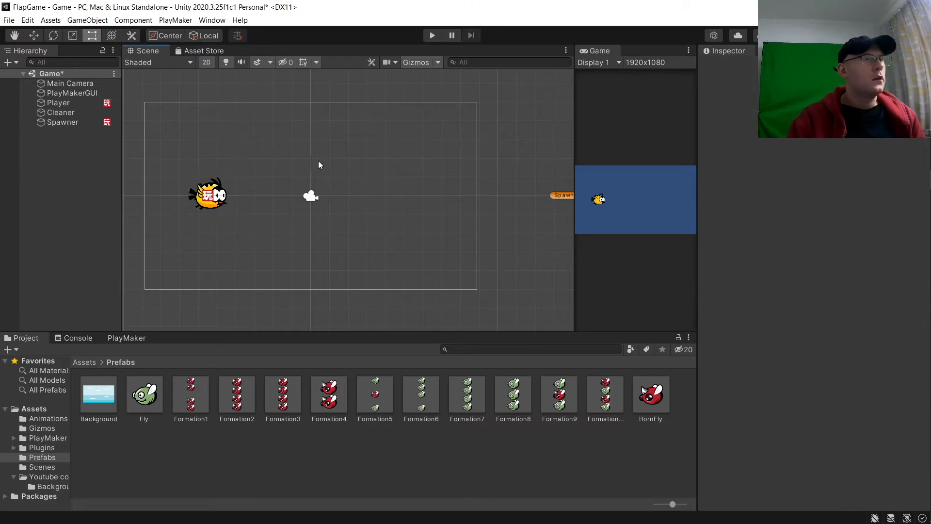
Step: Test-play the game with the smaller bird against the enemy formations and stop it
left_click(436, 36)
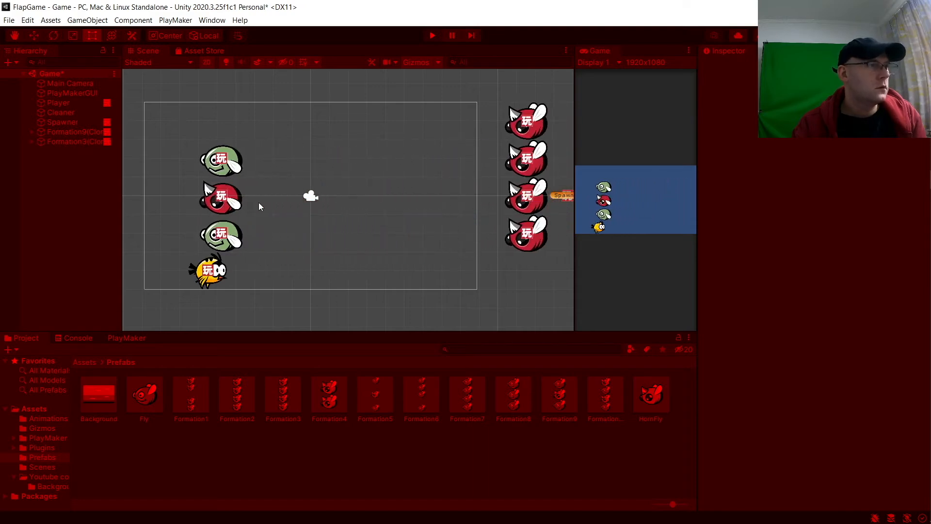
left_click(431, 35)
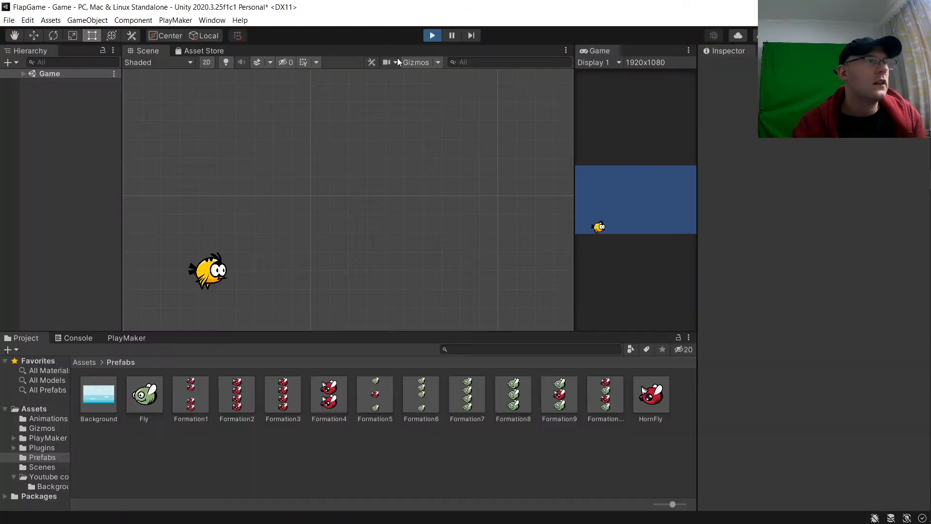
Step: Shrink the Player bird further to a scale of about 0.24 by 0.28 and reset its position to X -5.5, Y 0
left_click(218, 195)
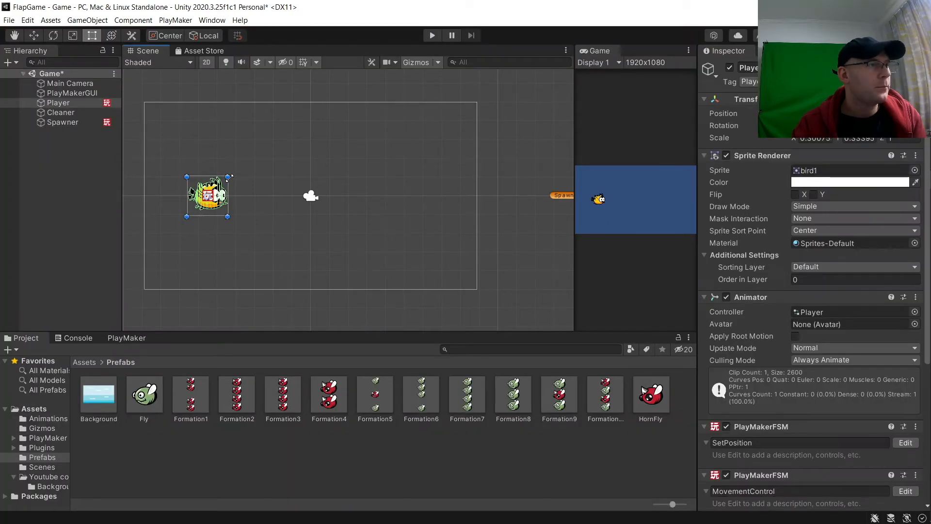
left_click_drag(222, 182, 221, 183)
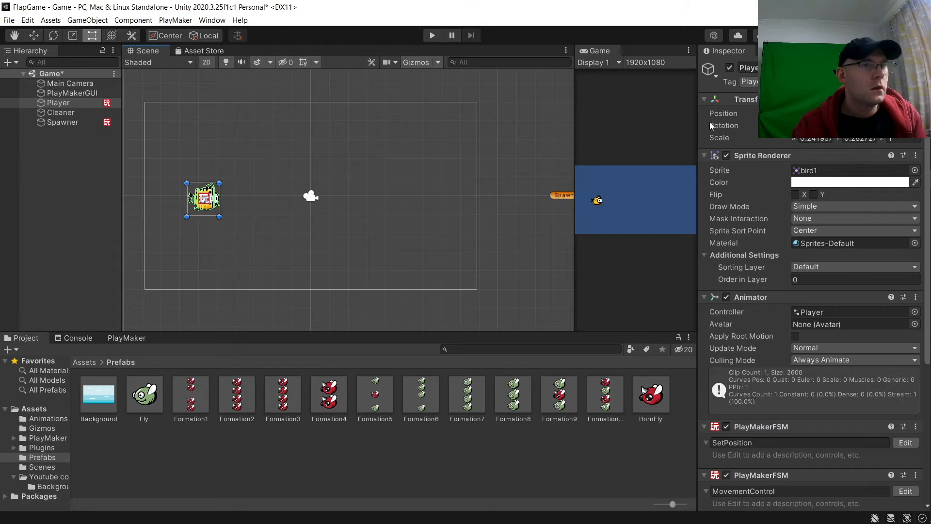
left_click(860, 114)
type("0")
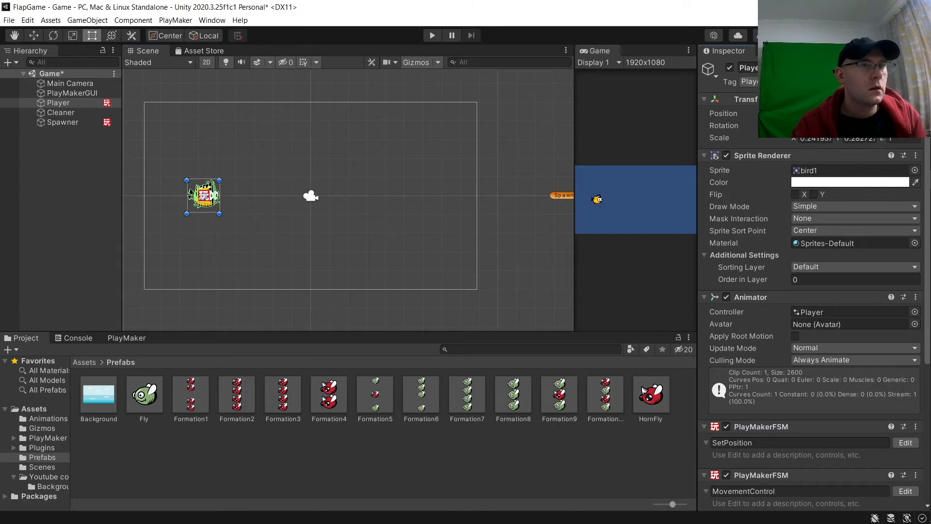
type("-")
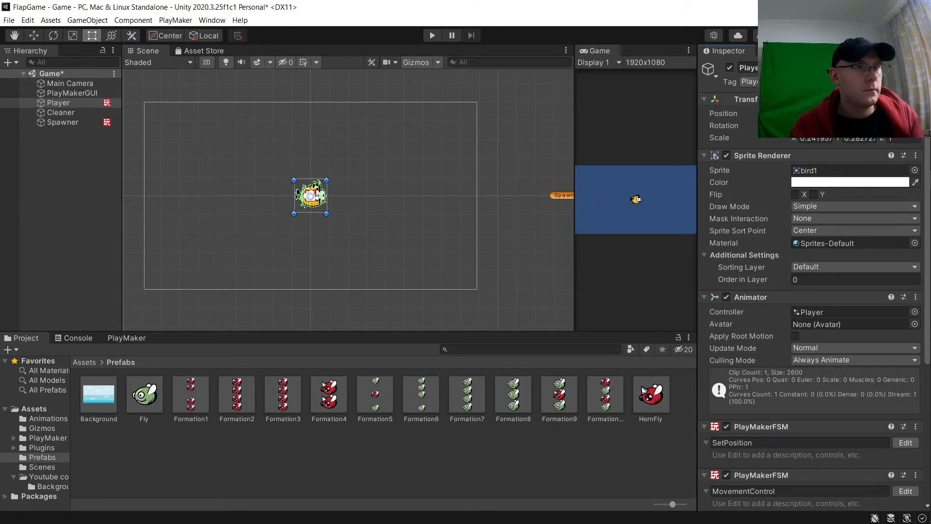
type("5.5")
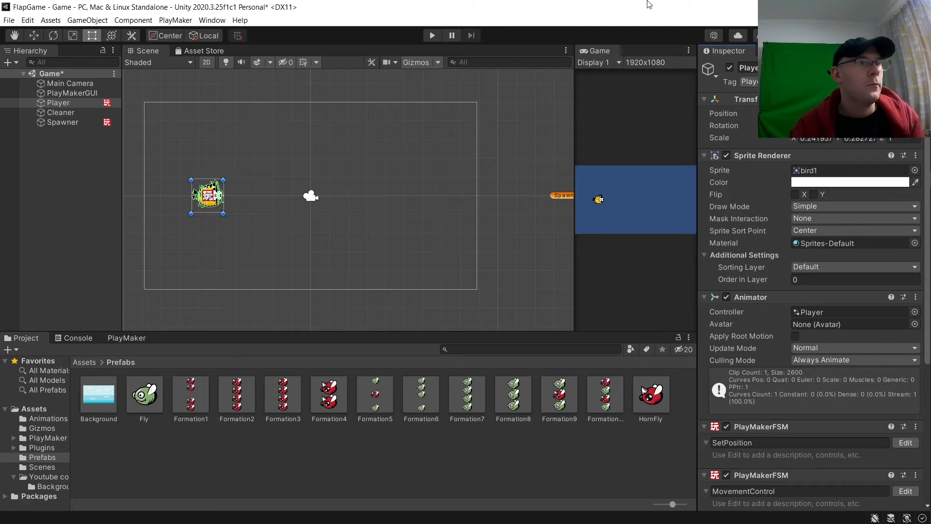
left_click(302, 134)
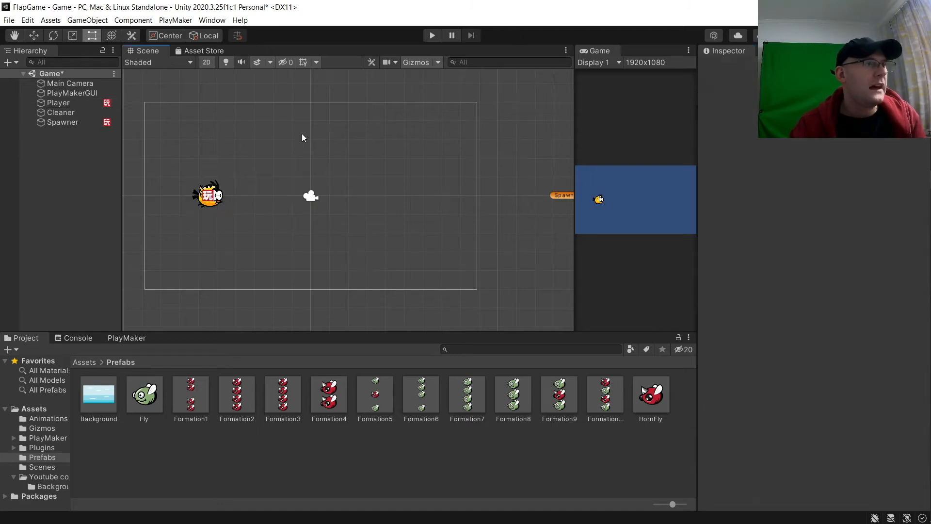
Step: Test-play the game again, moving the resized bird up and down through the gaps in the enemy formations
left_click(432, 36)
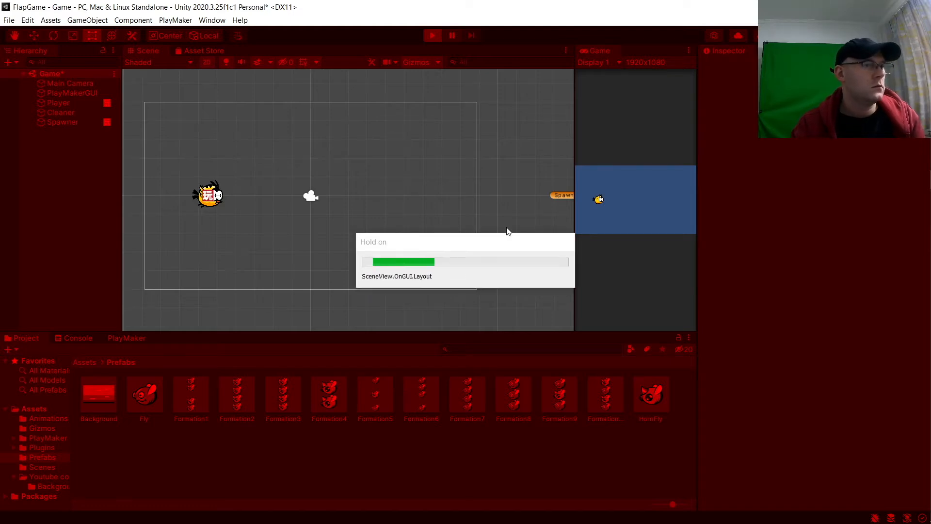
key("Down")
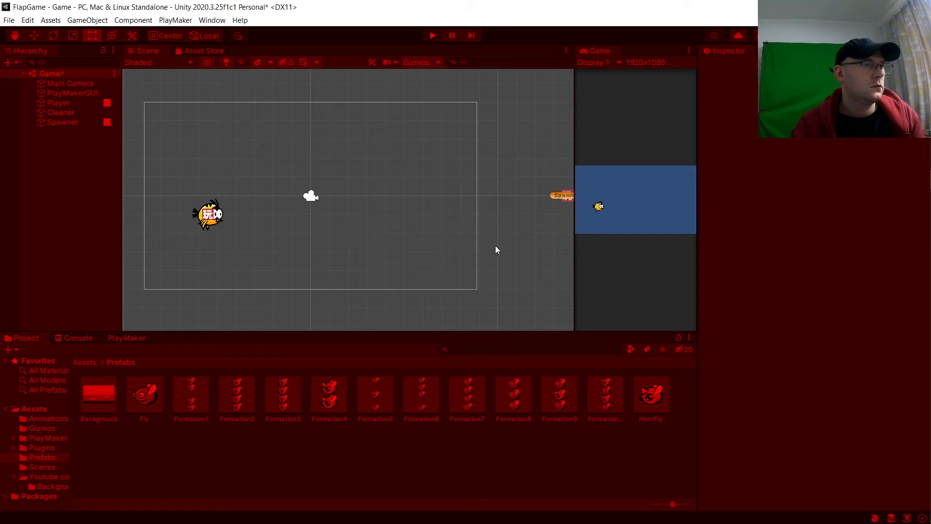
key("Up")
key("Up")
key("Down")
key("Down")
key("Up")
key("Up")
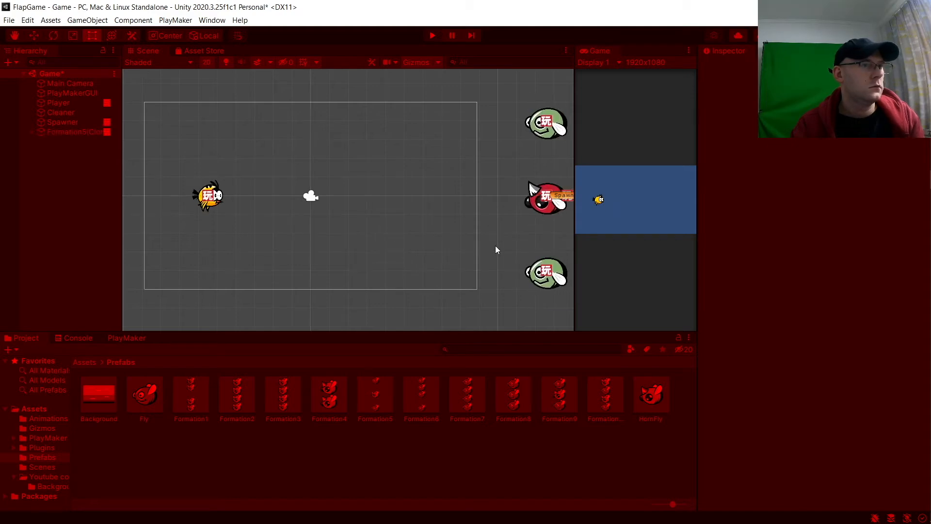
key("Up")
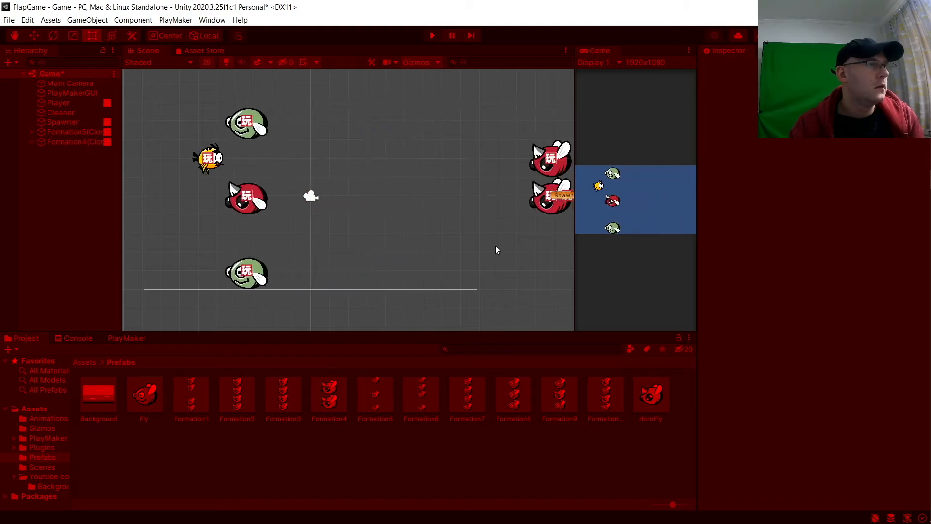
key("Down")
key("Down")
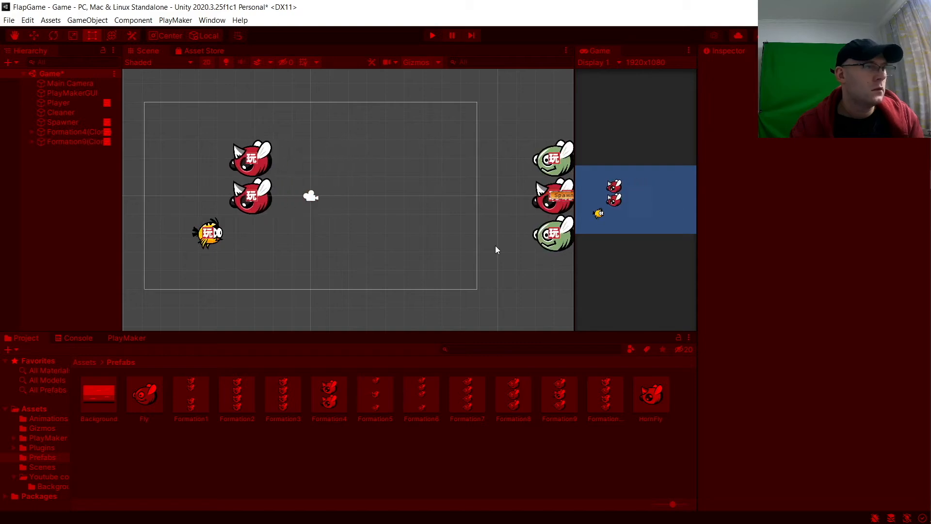
key("Down")
key("Down")
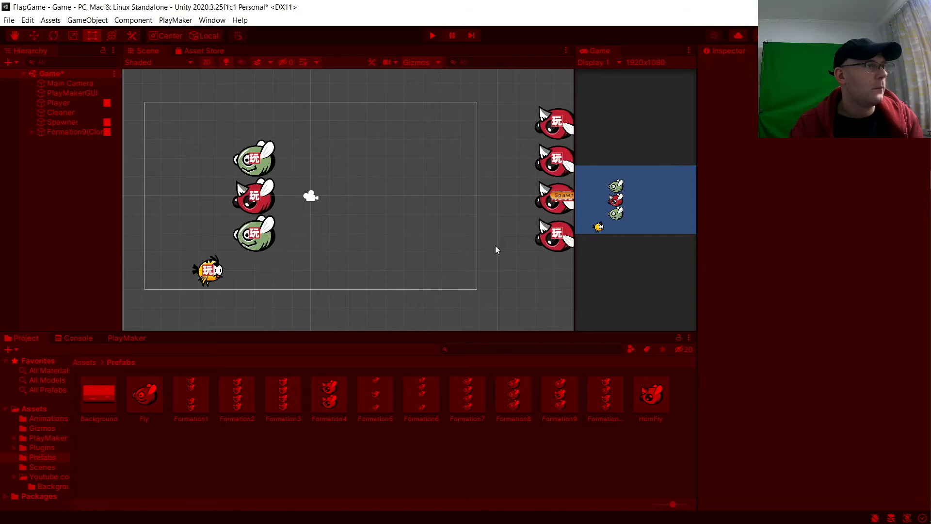
key("Up")
key("Up")
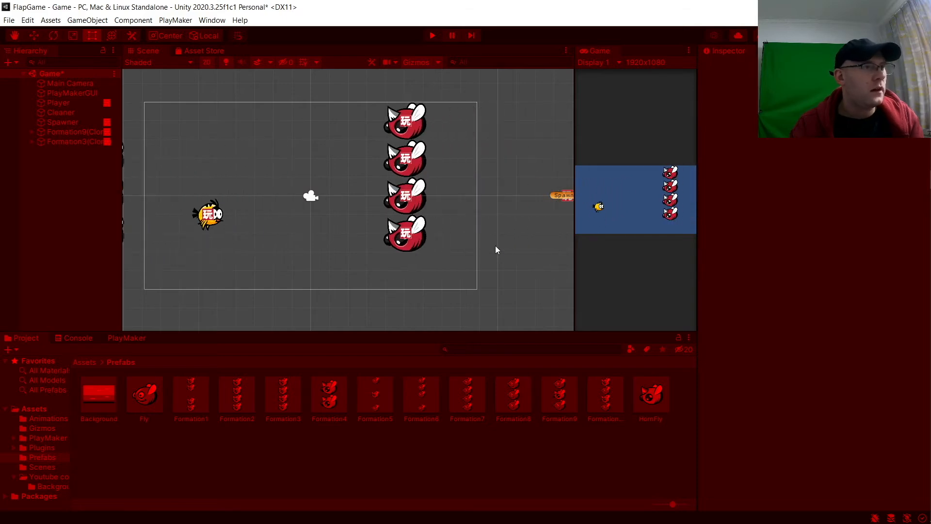
key("Down")
key("Down")
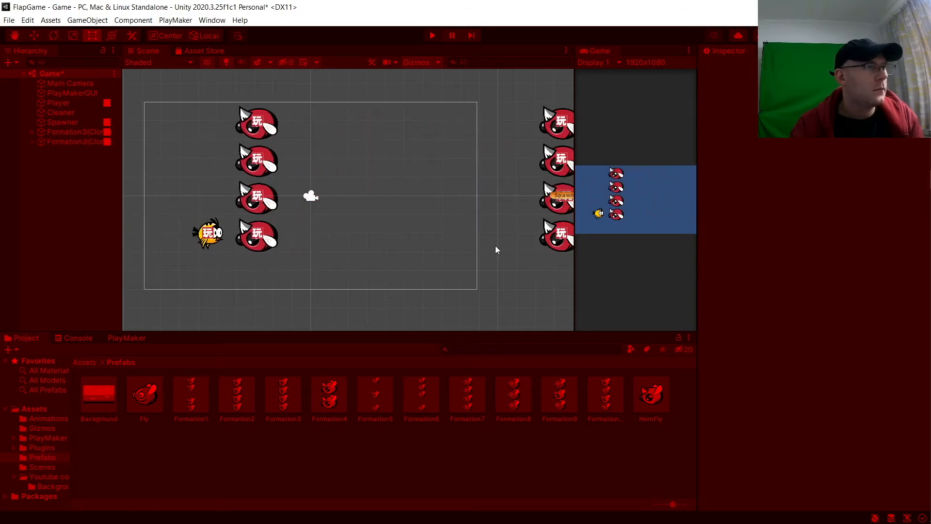
Step: Stop the running game and save the scene
left_click(436, 35)
key("ctrl+s")
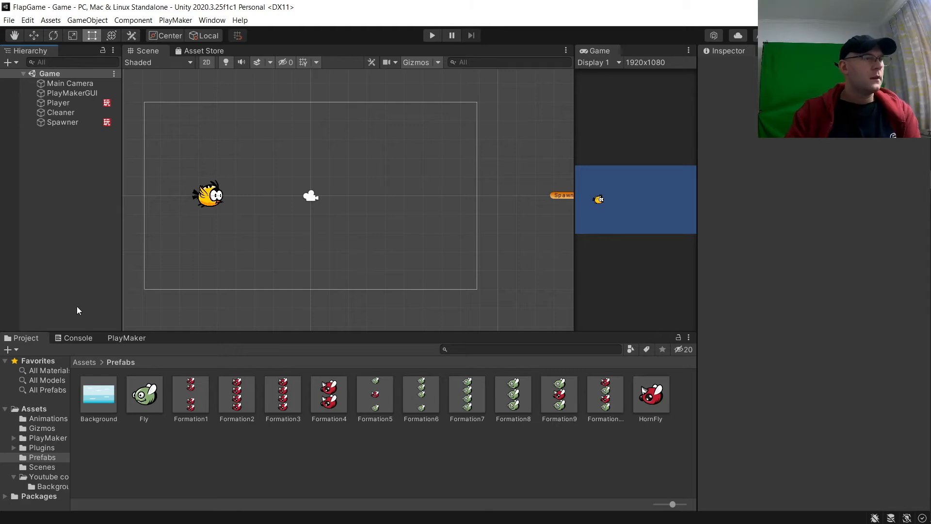
Step: Delete the existing Background prefab and open the Background image folder inside the Youtube course assets
left_click(95, 395)
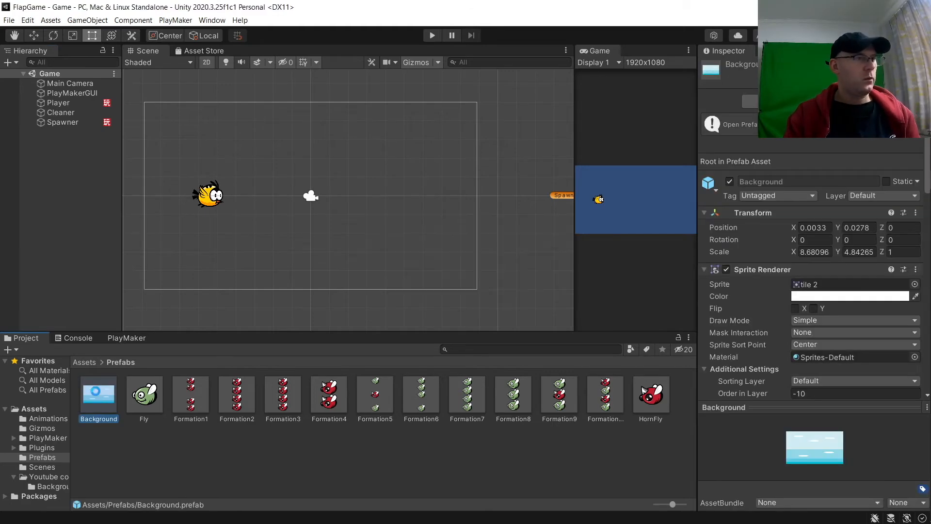
key("Delete")
left_click(91, 364)
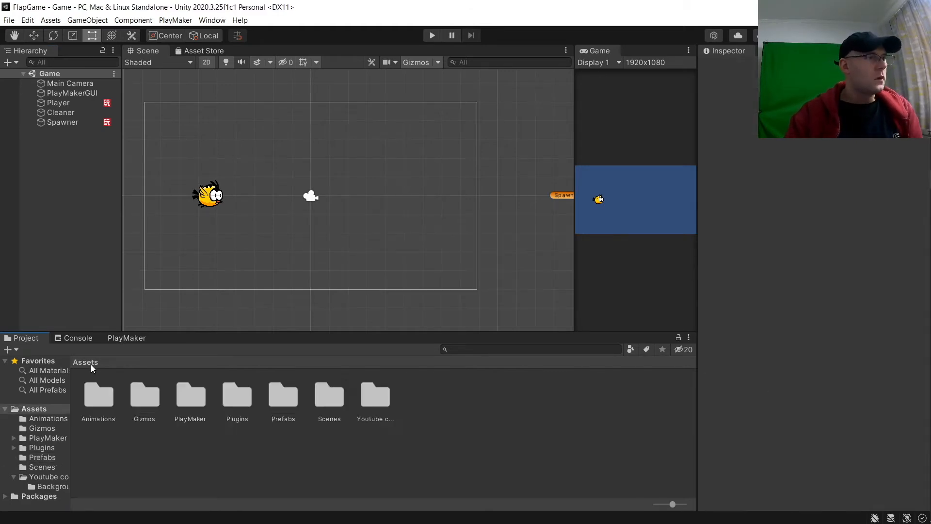
double_click(376, 393)
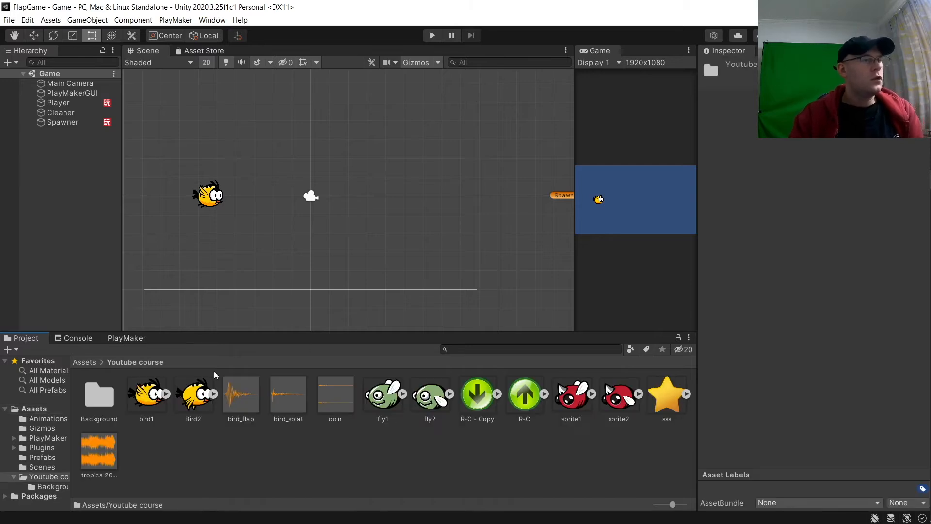
double_click(97, 397)
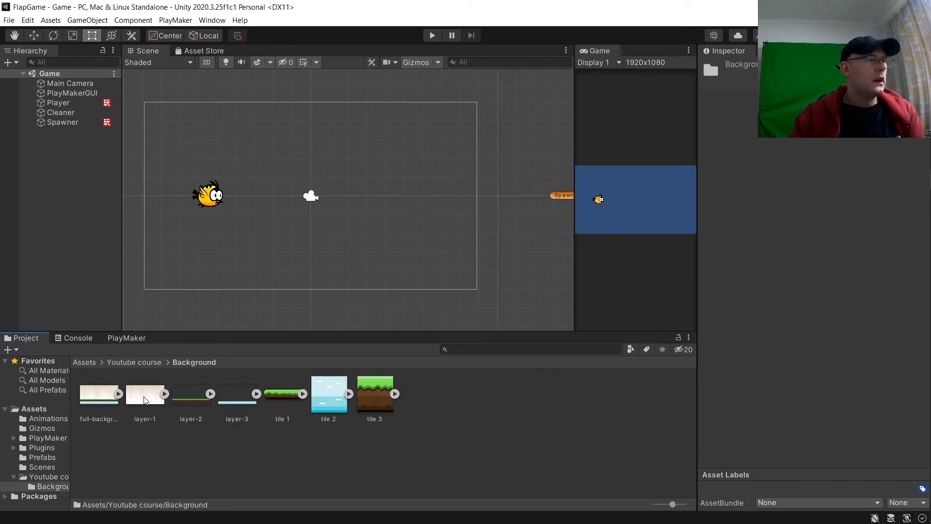
Step: Add the tile 2 sprite to the scene and stretch it over the camera frame to a scale of about 8.64 by 4.86
left_click(104, 397)
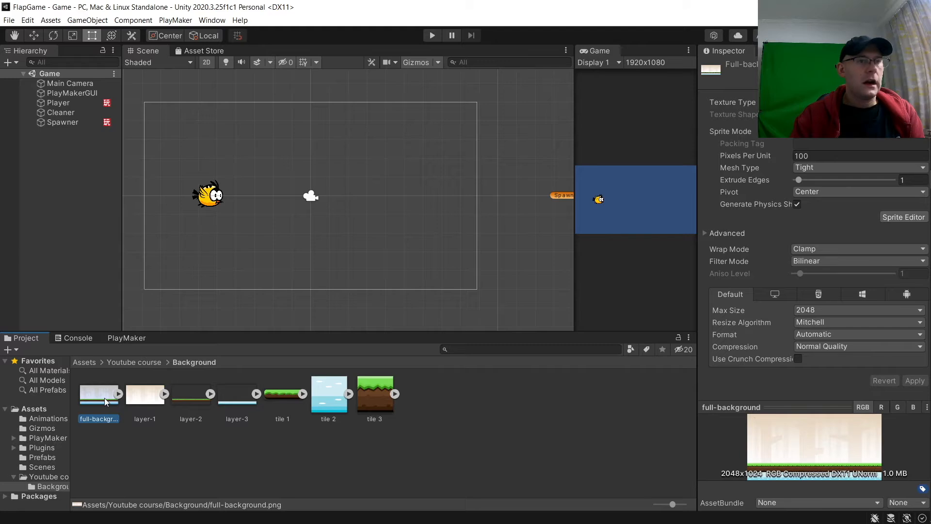
left_click(138, 399)
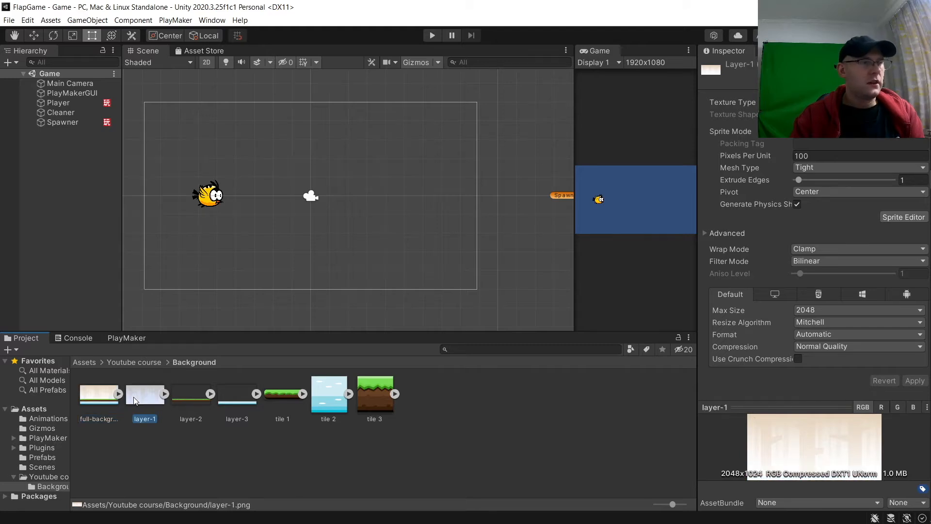
left_click(329, 400)
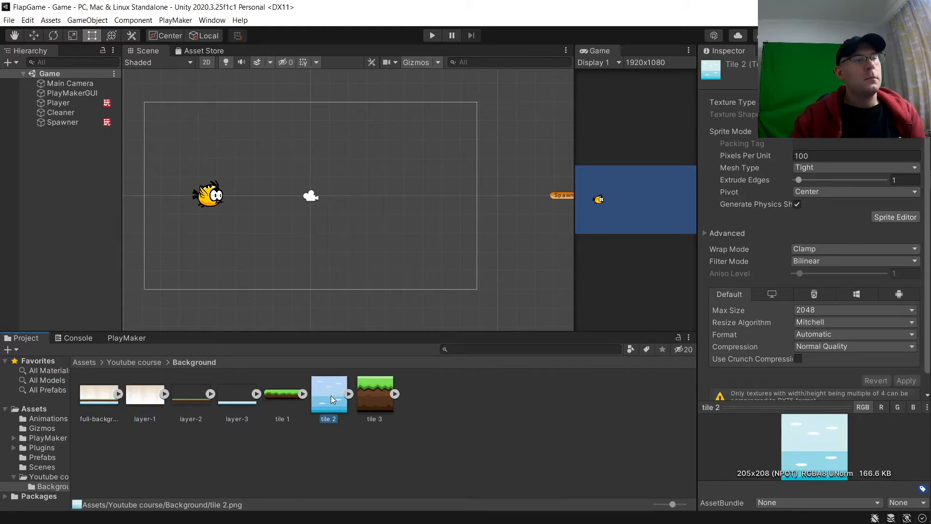
left_click(241, 402)
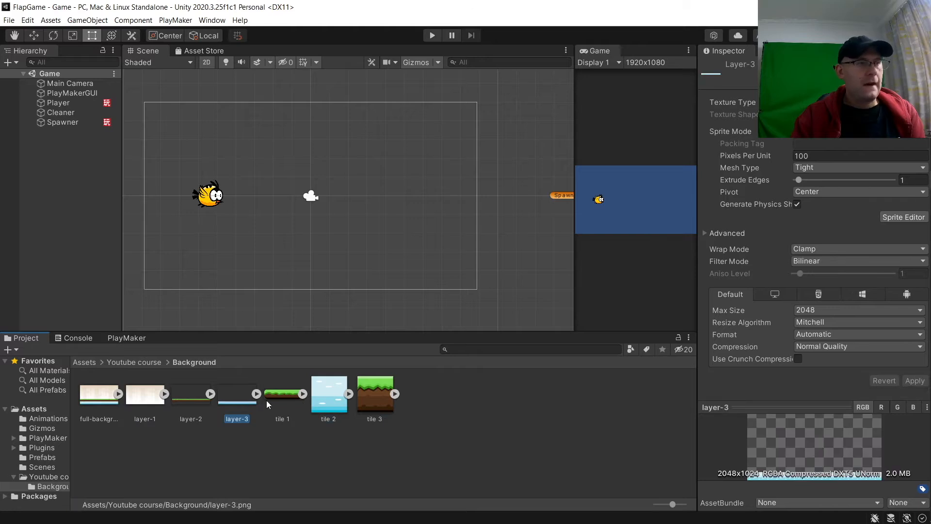
left_click(327, 400)
left_click_drag(226, 177, 475, 290)
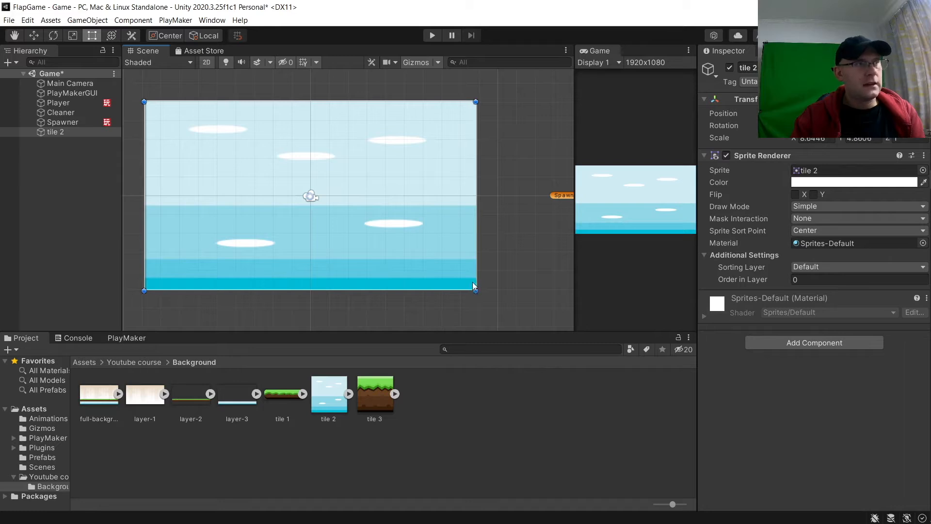
Step: Extend the right edge of tile 2 to the camera frame, giving an X scale of about 8.667
scroll(483, 226, "up", 6)
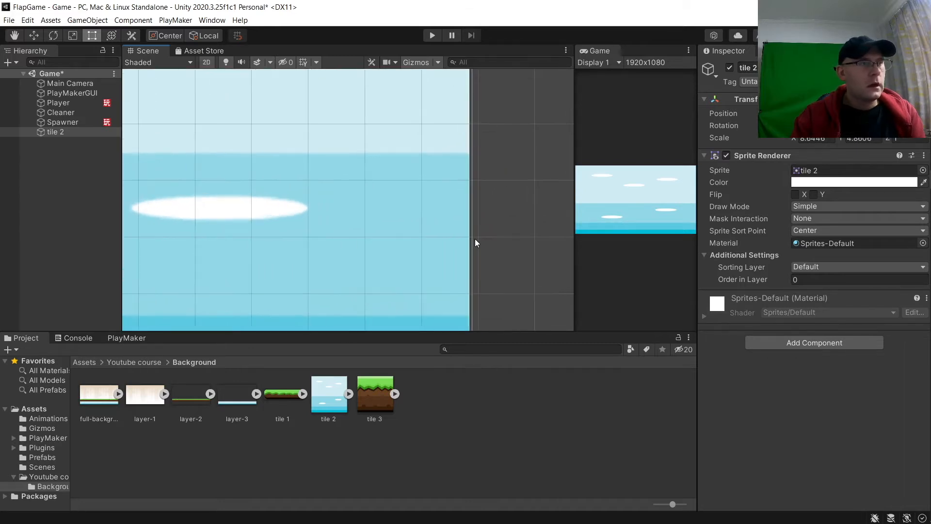
scroll(476, 239, "up", 5)
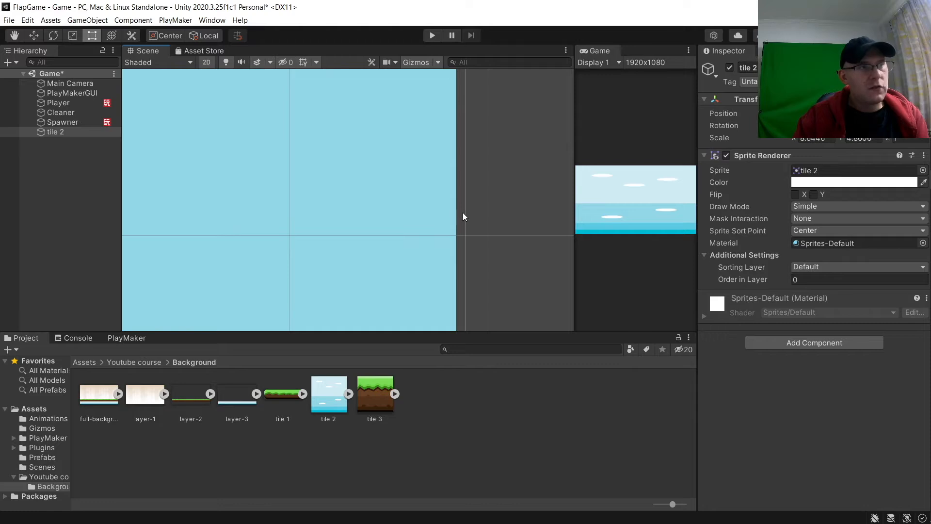
left_click_drag(455, 213, 464, 215)
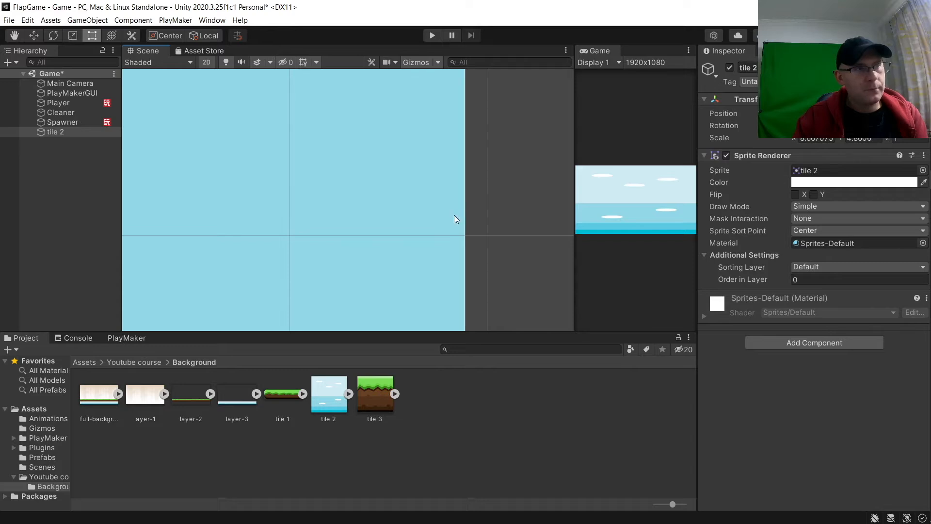
Step: Align the left edge of tile 2 with the camera frame, giving an X scale of about 8.6705
scroll(417, 212, "down", 15)
middle_click_drag(362, 173, 568, 98)
scroll(324, 171, "down", 8)
middle_click_drag(324, 170, 427, 7)
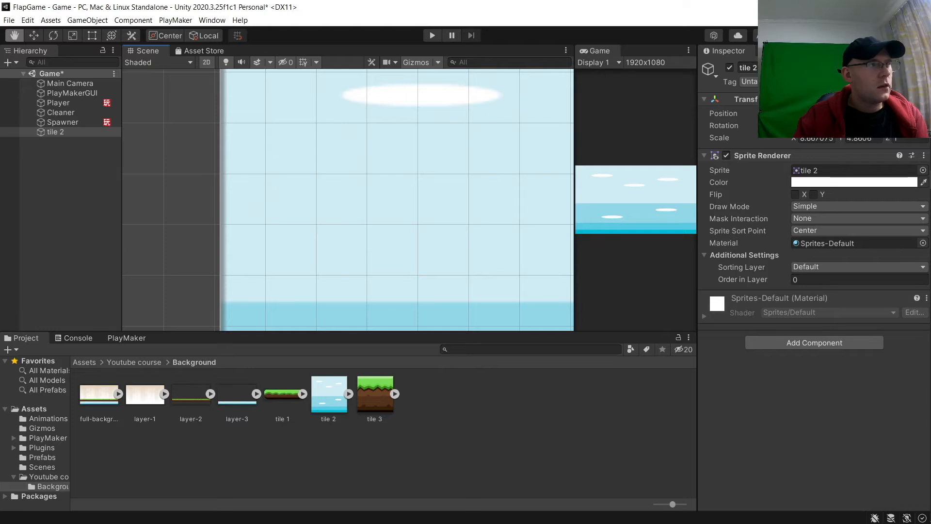
scroll(211, 257, "up", 8)
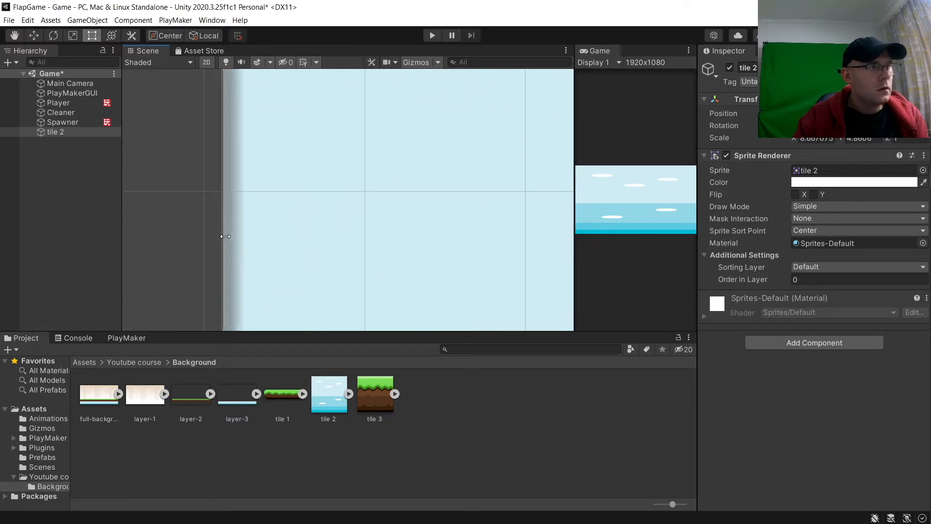
left_click_drag(221, 237, 222, 237)
Step: Raise the bottom edge of tile 2 to the camera frame's lower boundary, giving a Y scale of about 4.844
middle_click_drag(196, 237, 177, 94)
scroll(251, 306, "down", 2)
middle_click_drag(252, 303, 309, 243)
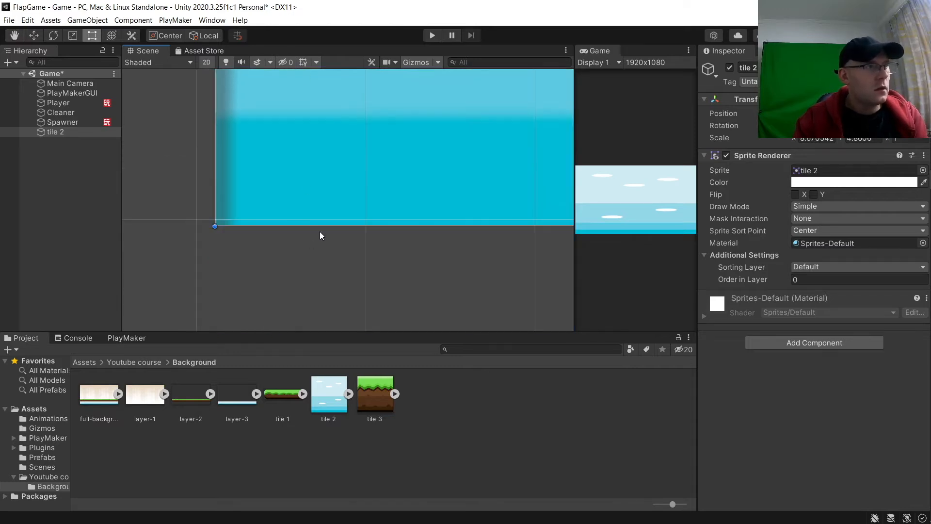
left_click(57, 85)
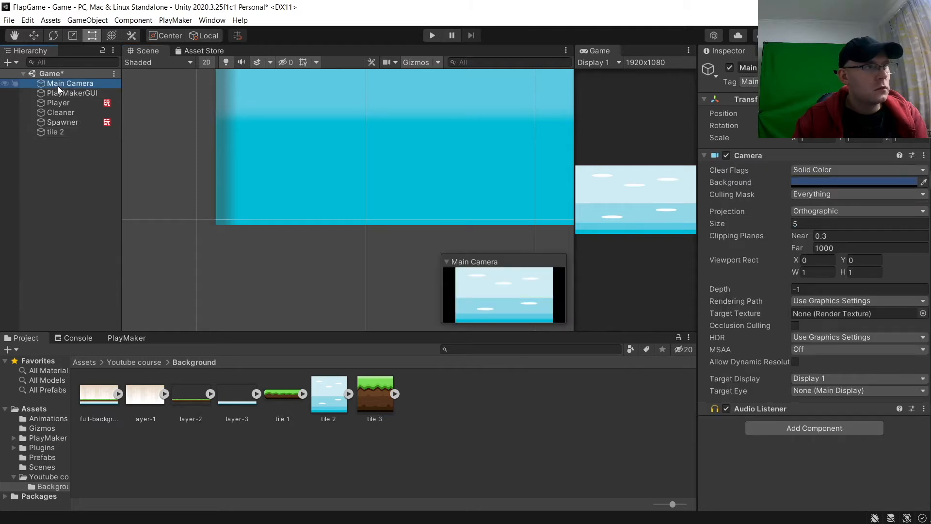
left_click(321, 203)
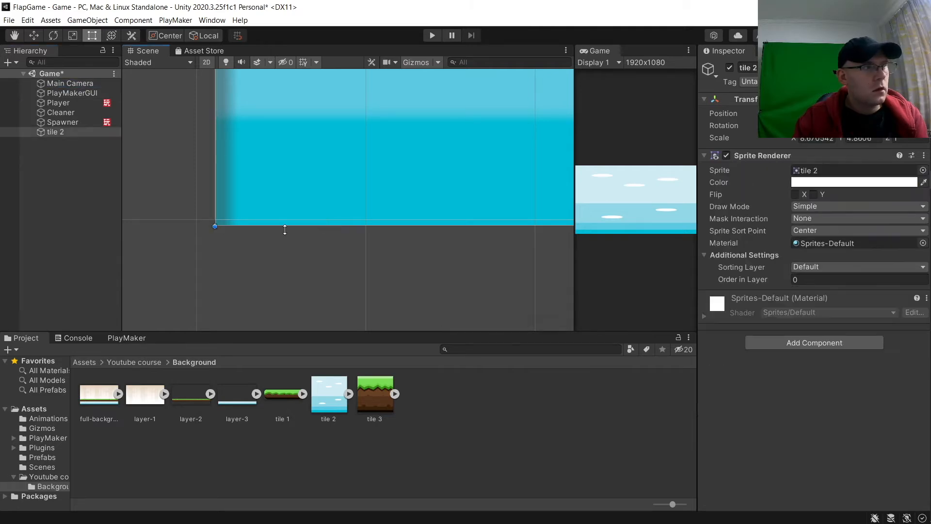
mouse_move(284, 230)
left_mouse_down()
mouse_move(286, 207)
mouse_move(281, 219)
left_mouse_up()
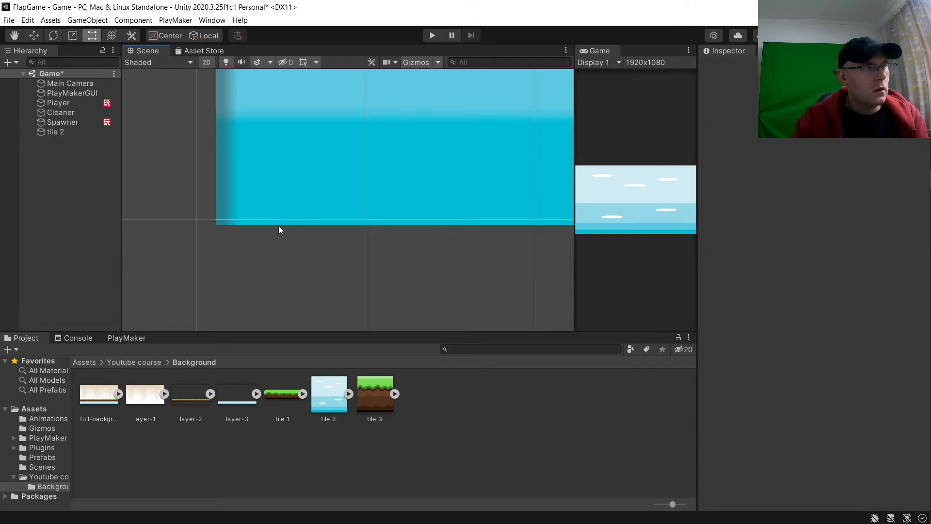
left_click(287, 202)
mouse_move(270, 226)
left_mouse_down()
mouse_move(272, 181)
mouse_move(271, 220)
left_mouse_up()
left_click(247, 239)
Step: Rename the tile 2 object in the scene to Background
scroll(249, 239, "down", 4)
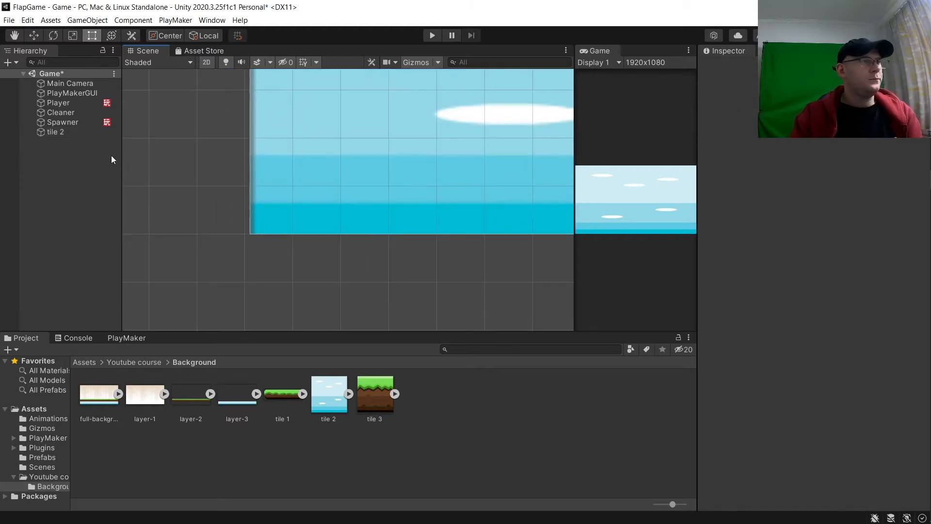
scroll(245, 169, "down", 2)
scroll(239, 165, "down", 5)
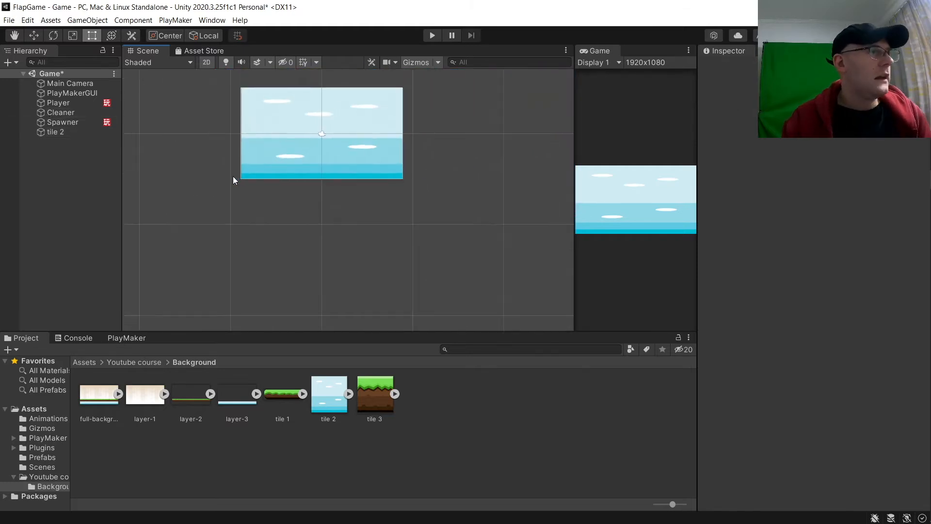
scroll(186, 184, "up", 3)
left_click(77, 135)
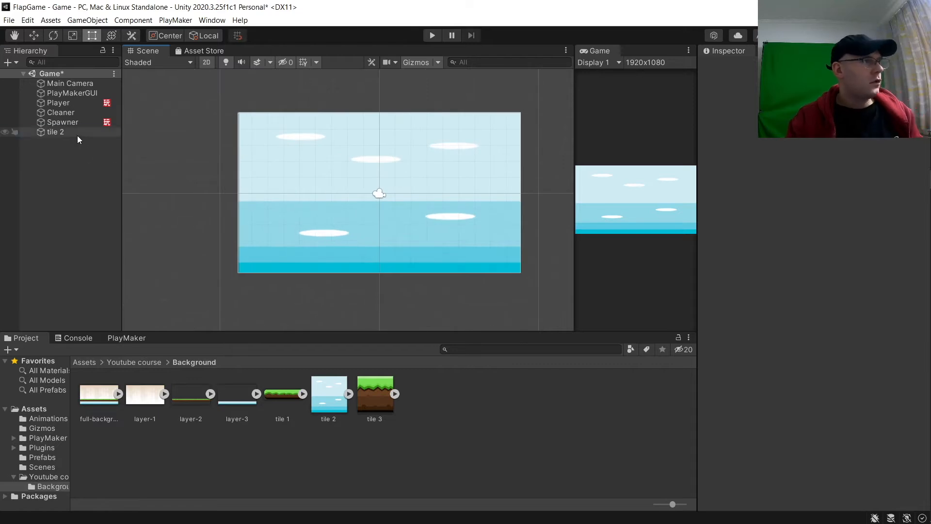
left_click(77, 135)
type("Background")
key("Return")
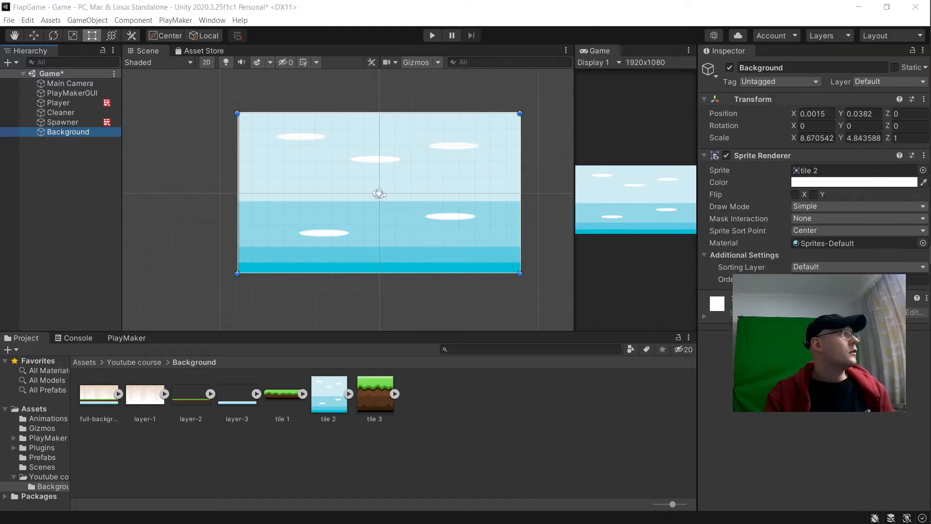
Step: Create a new project tag named Background
left_click(776, 81)
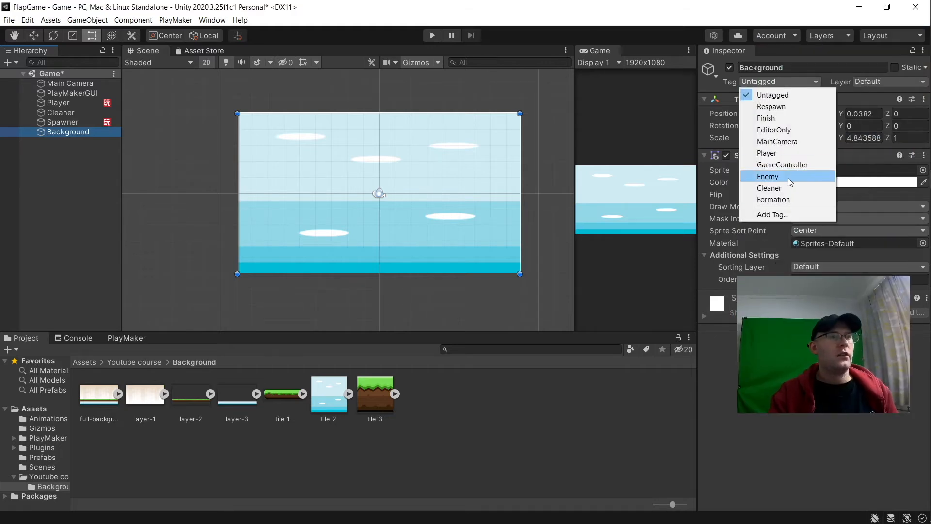
left_click(781, 214)
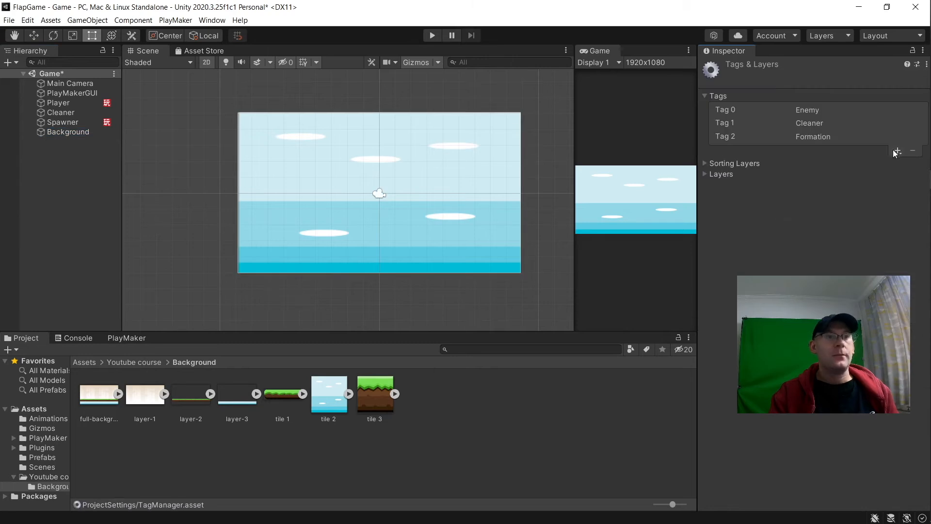
left_click(895, 152)
type("Background")
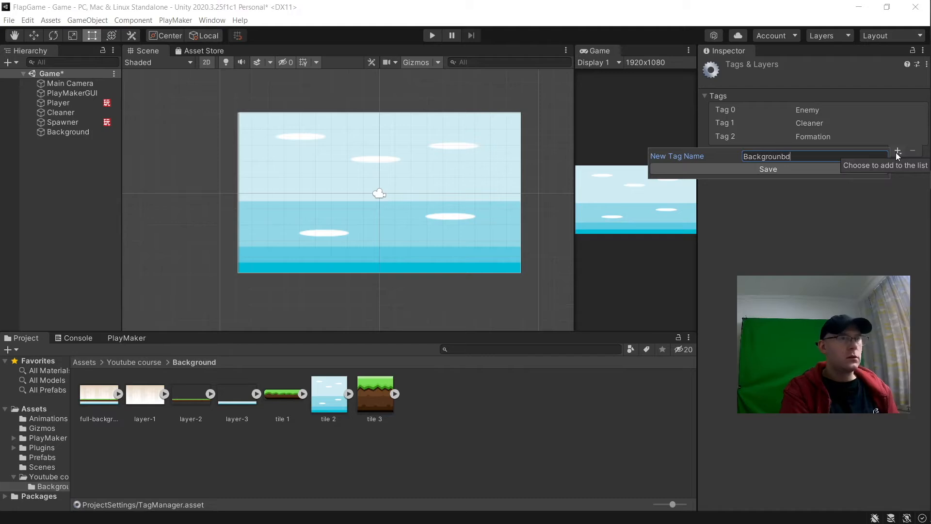
key("Return")
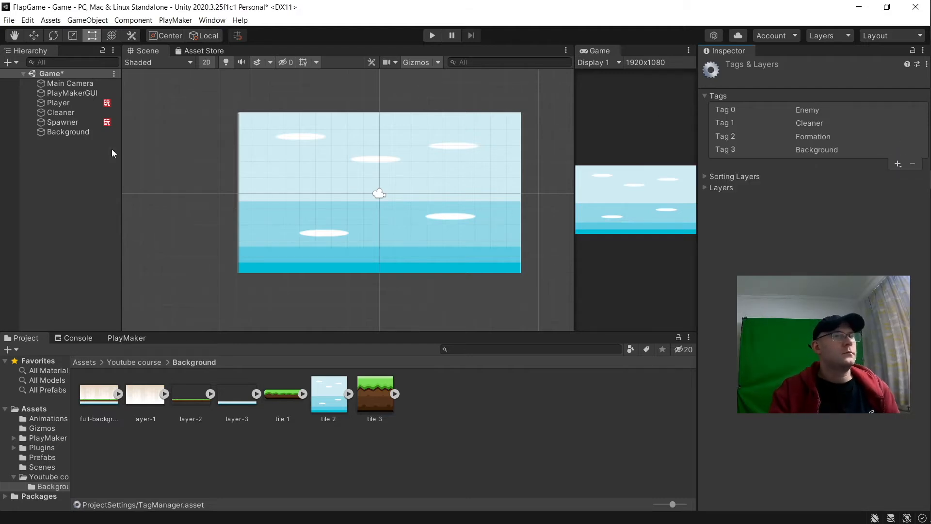
Step: Assign the Background tag to the Background object
left_click(58, 132)
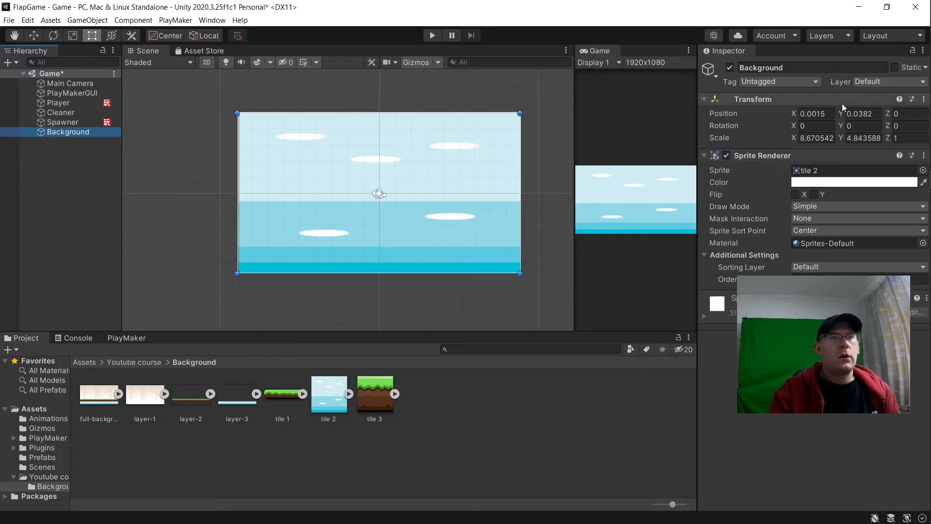
left_click(792, 82)
left_click(771, 212)
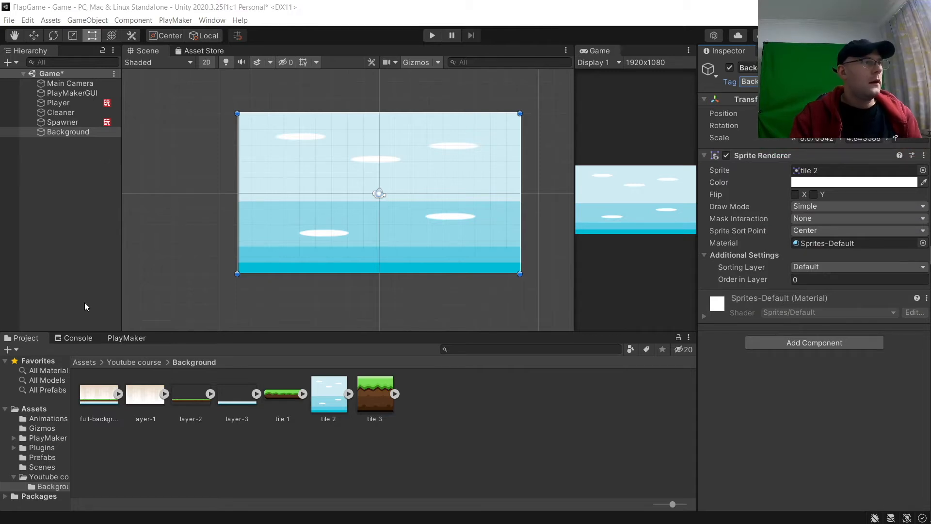
Step: Add a Box Collider 2D to the Background object, make it a trigger and collapse the component
left_click(857, 346)
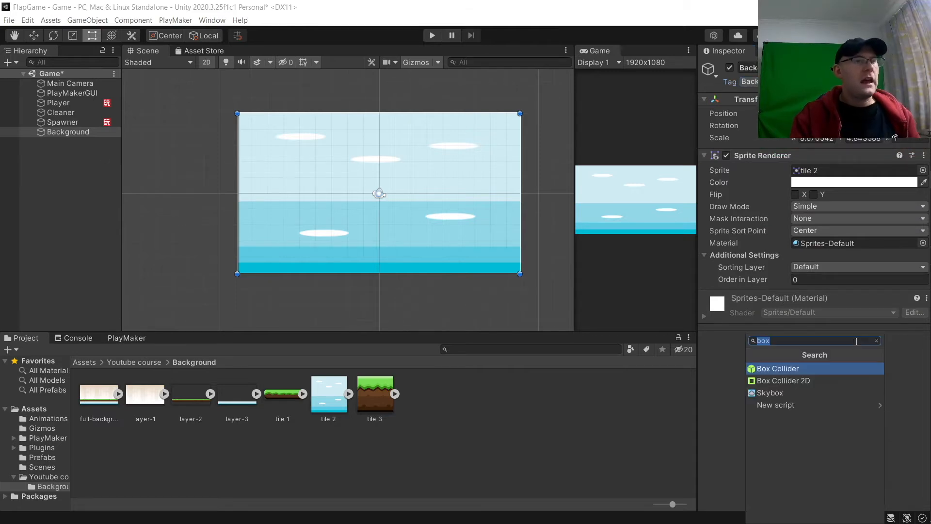
left_click(828, 383)
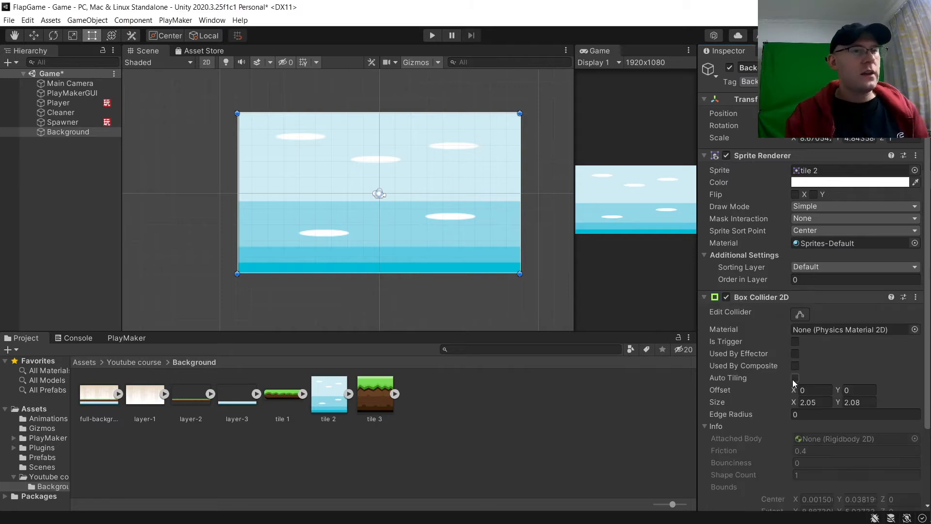
left_click(795, 342)
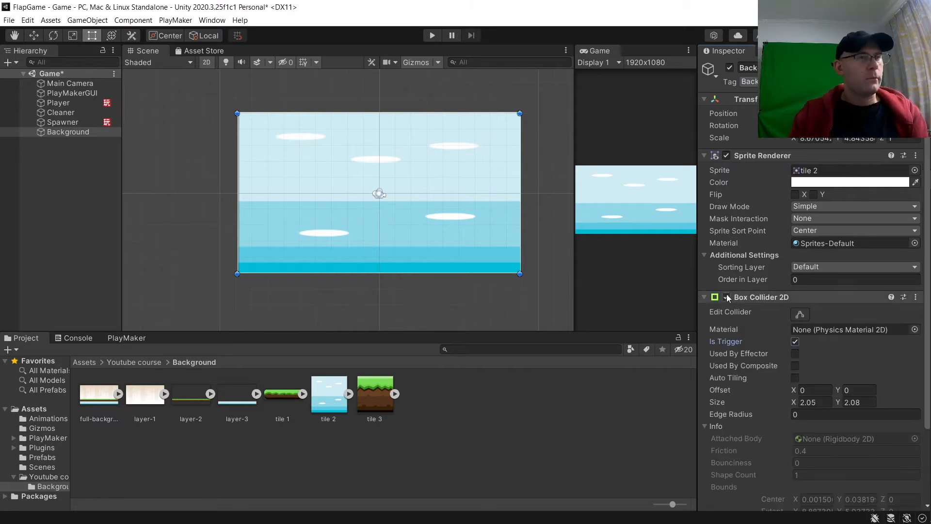
left_click(703, 297)
Step: Add a Rigidbody 2D to the Background object with Gravity Scale 0 and its Z rotation frozen
left_click(817, 356)
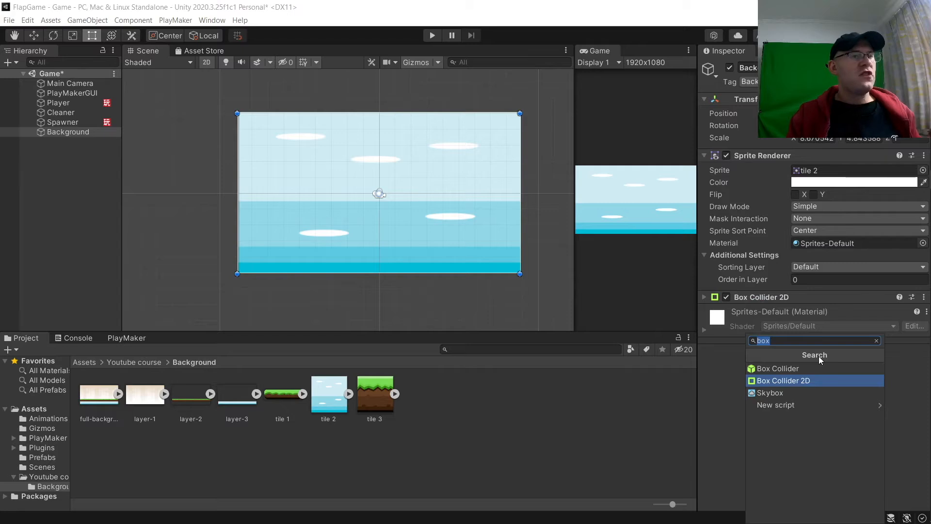
type("rig")
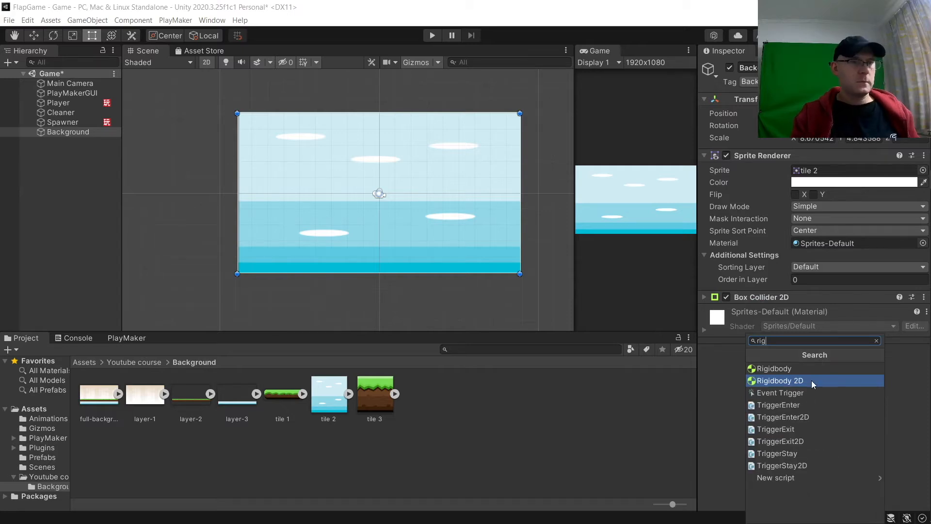
left_click(811, 380)
left_click(802, 410)
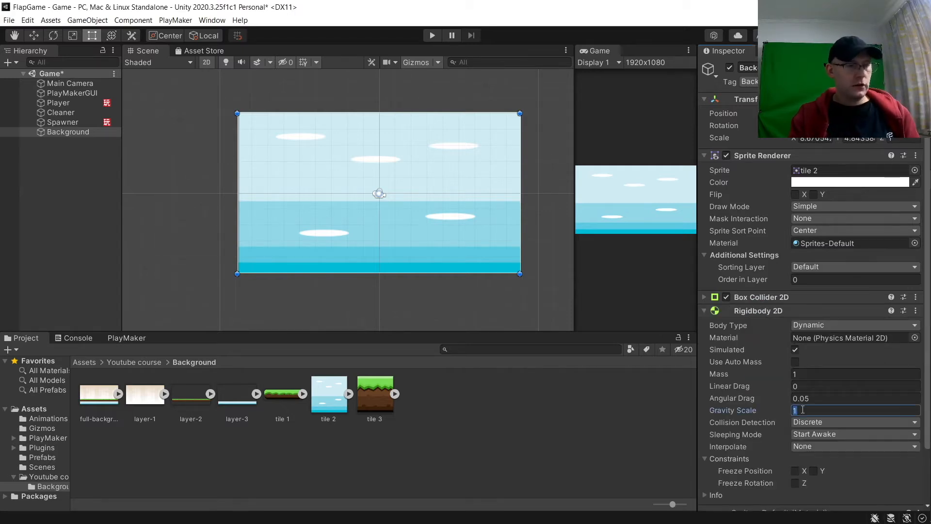
left_click(738, 457)
left_click(738, 457)
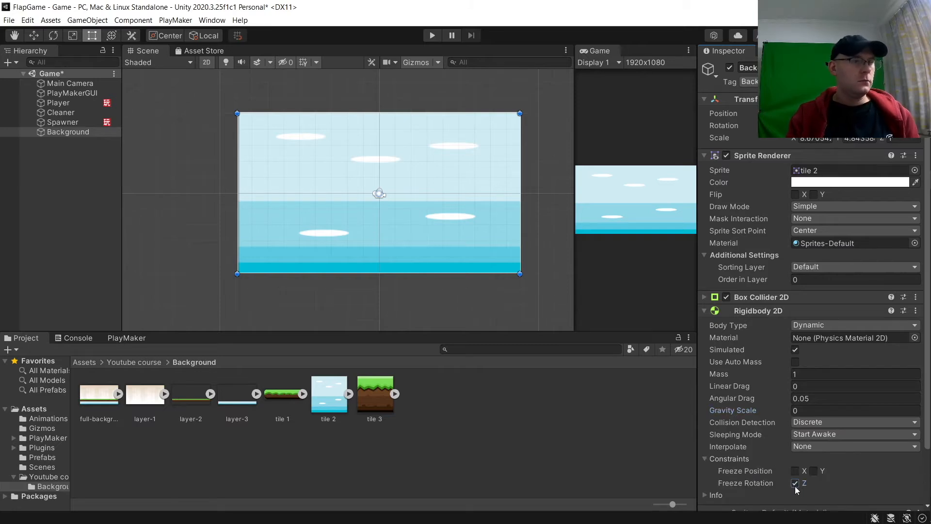
Step: Add a PlayMaker FSM to the Background object and name it Movement
left_click(707, 457)
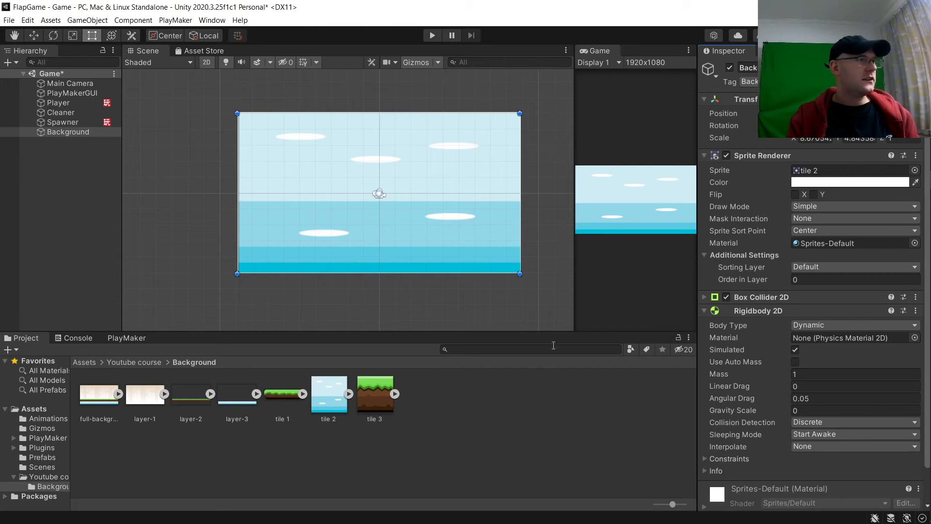
left_click(66, 196)
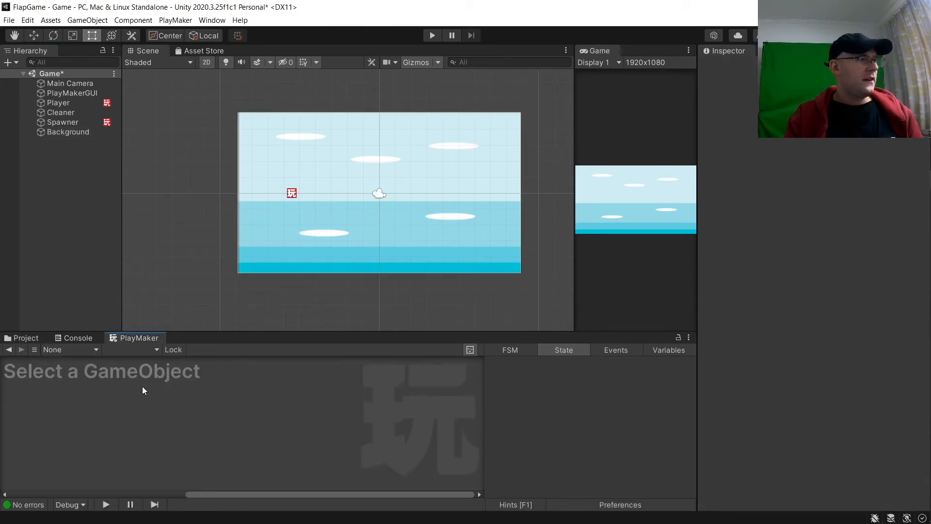
left_click(66, 132)
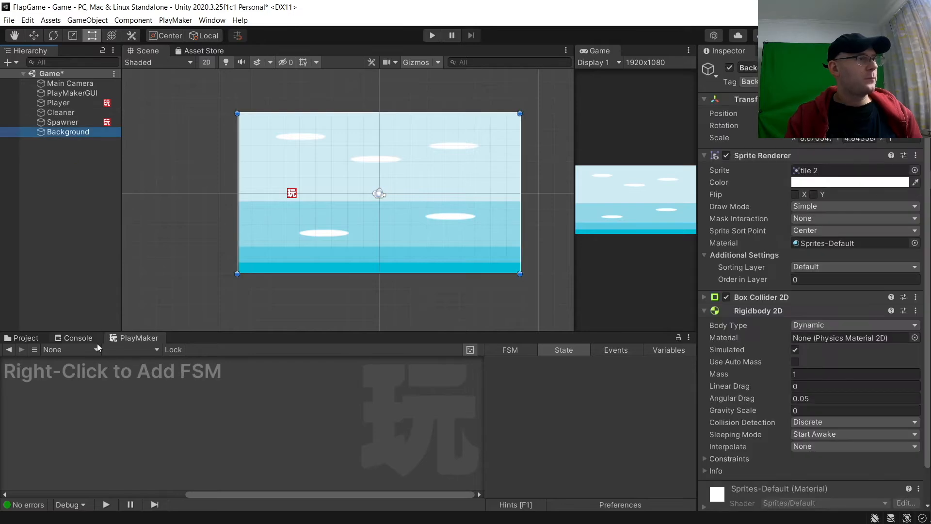
right_click(101, 371)
left_click(122, 376)
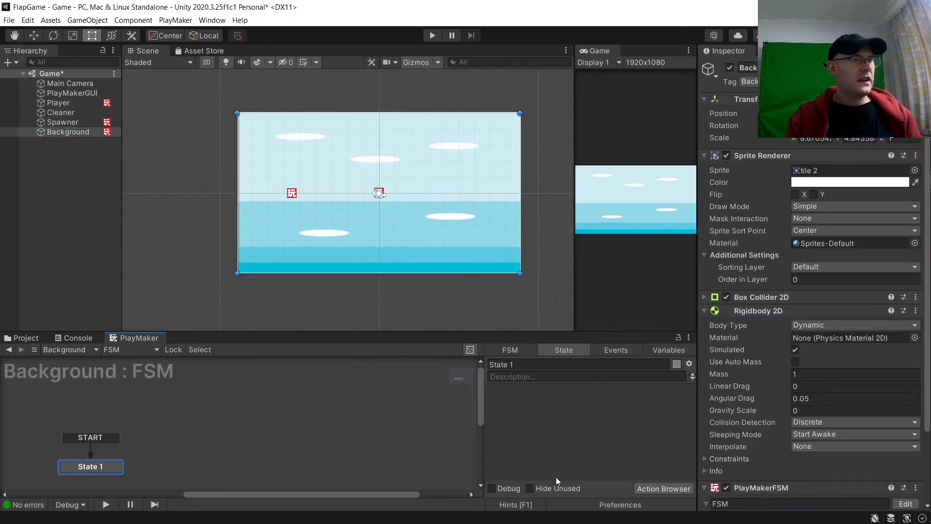
scroll(812, 436, "down", 3)
left_click(720, 418)
double_click(720, 418)
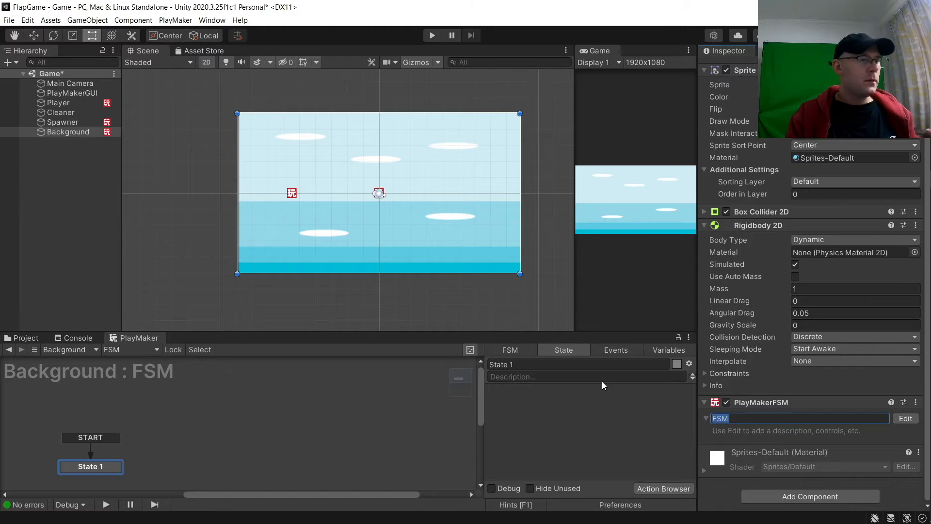
type("Movement")
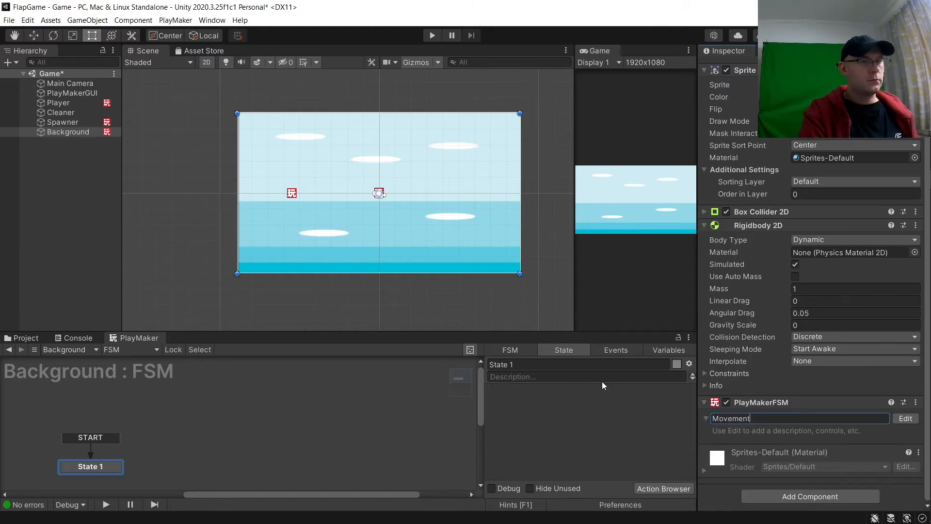
key("Return")
Step: Rename the FSM's first state to Move and give it a Set Velocity 2d action with Vector X -3
left_click(558, 364)
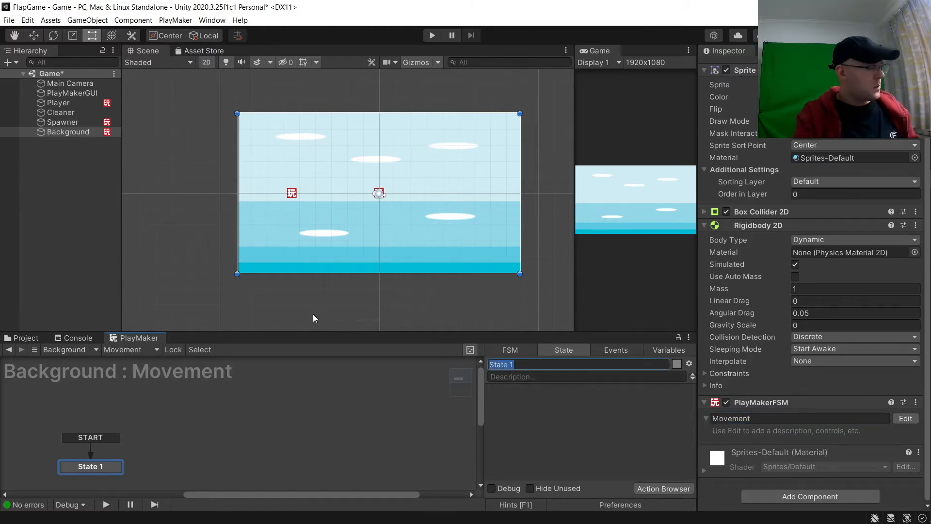
type("Move")
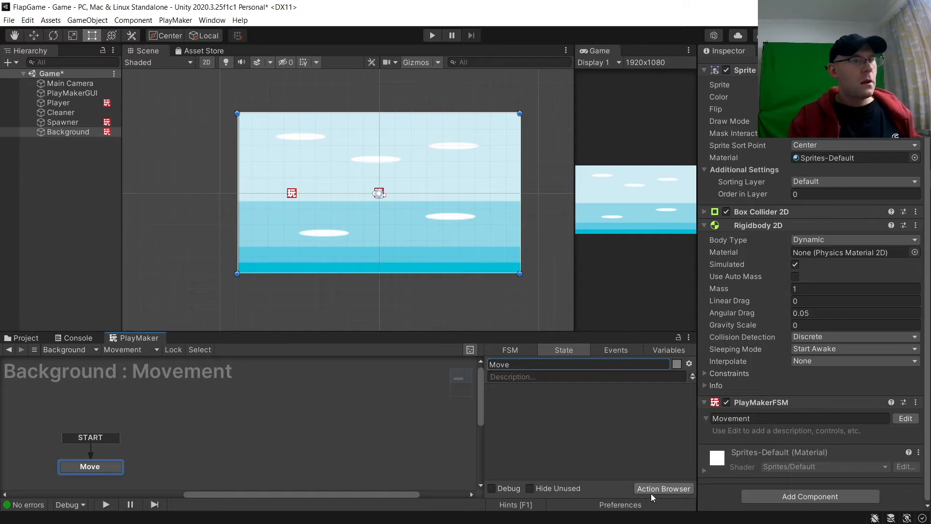
left_click(650, 488)
type("set ve")
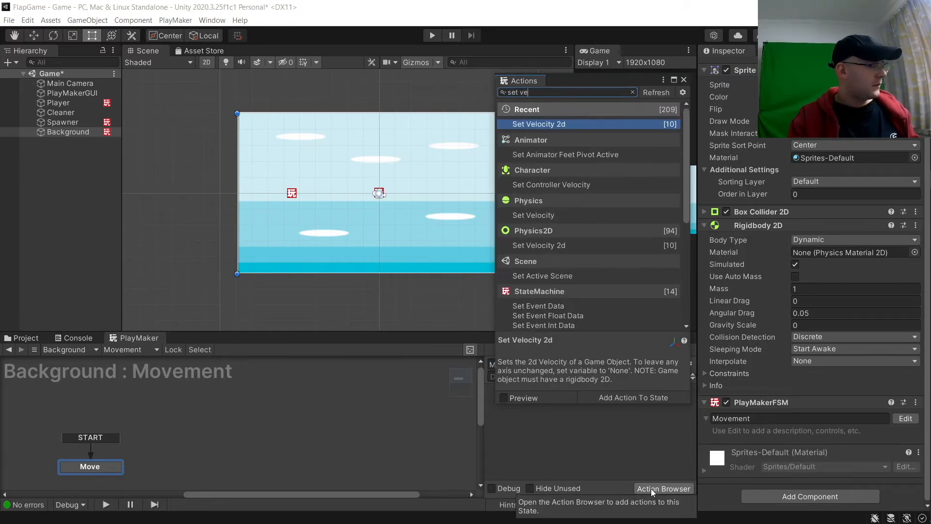
key("Return")
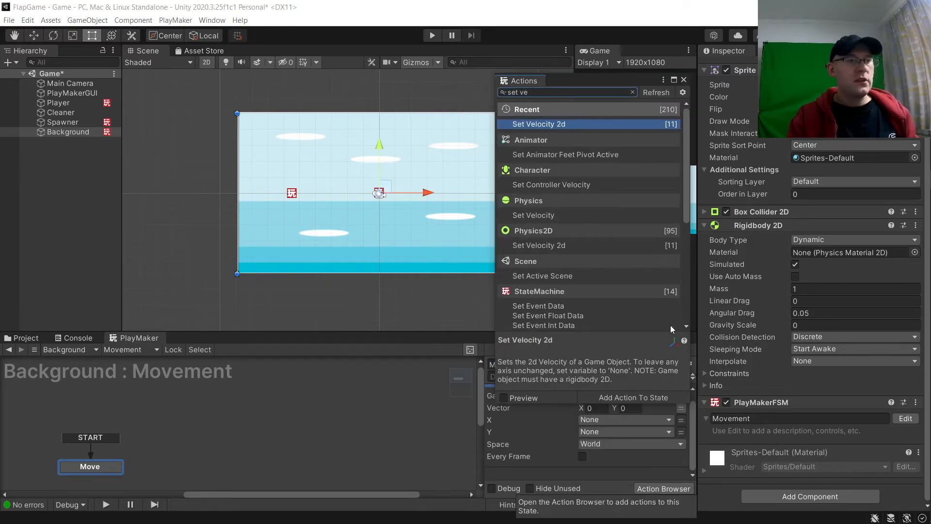
left_click(683, 80)
left_click(594, 406)
type("-3")
Step: Move the Background object along the X axis until it sits just outside the left side of the camera's view
scroll(360, 241, "down", 2)
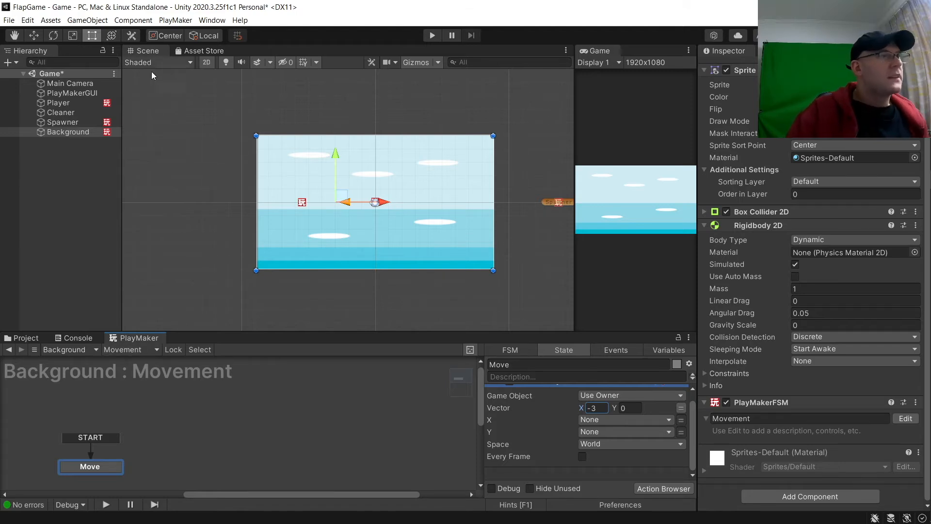
key("w")
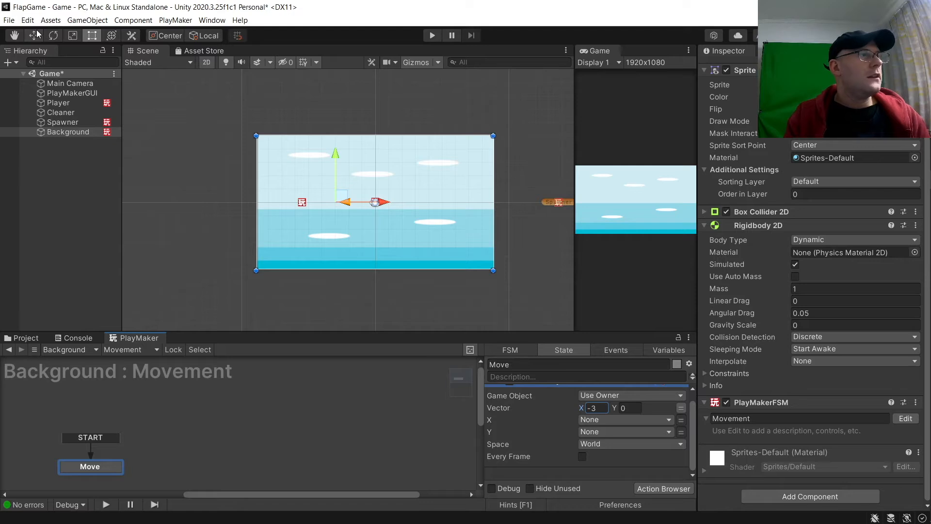
left_click_drag(422, 207, 183, 194)
middle_click_drag(229, 248, 576, 247)
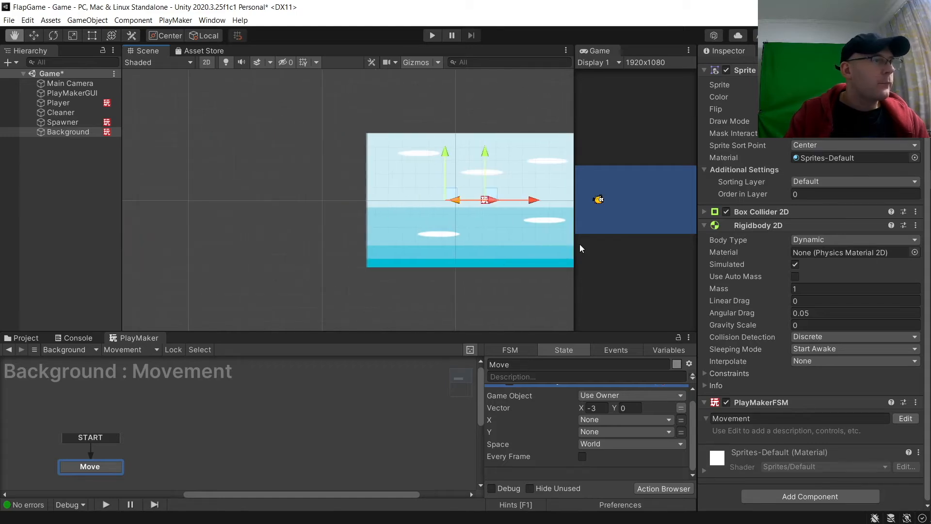
Step: Create an empty object in the scene and add a Box Collider 2D to it
left_click(104, 172)
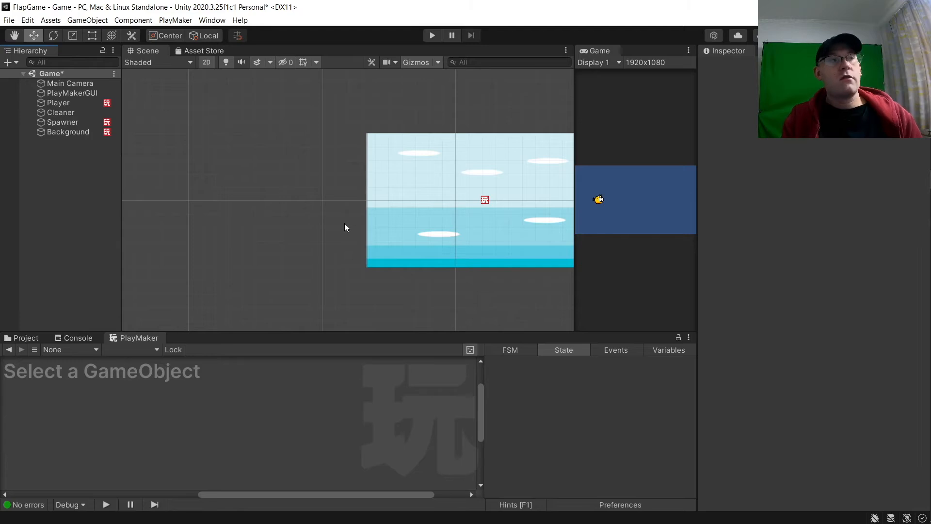
right_click(88, 153)
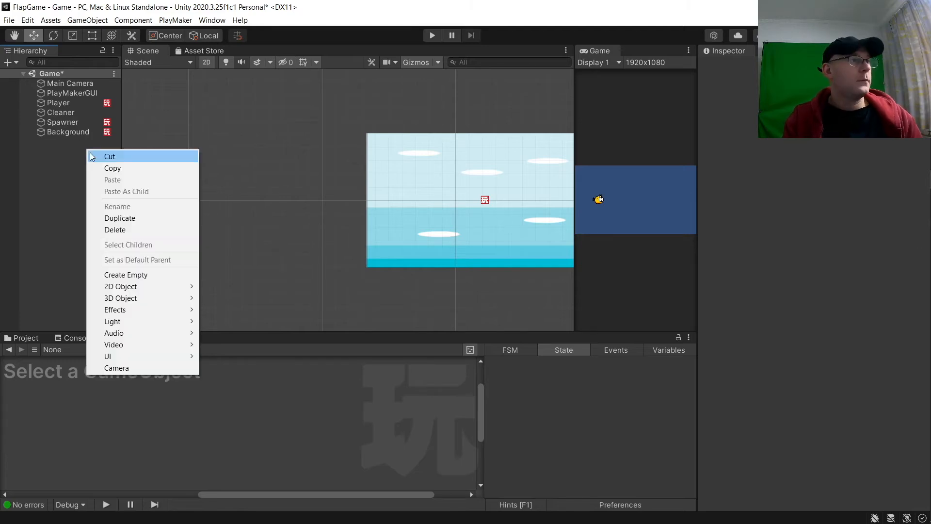
left_click(150, 275)
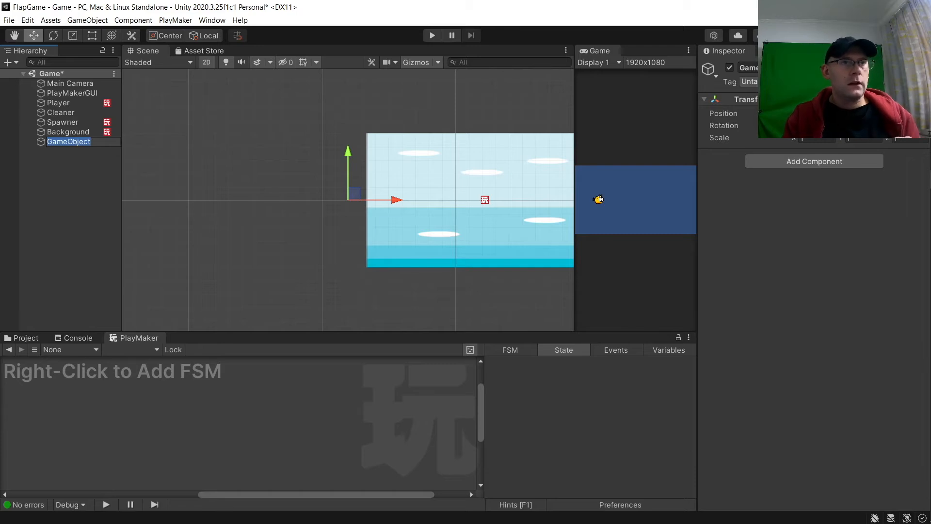
left_click(819, 114)
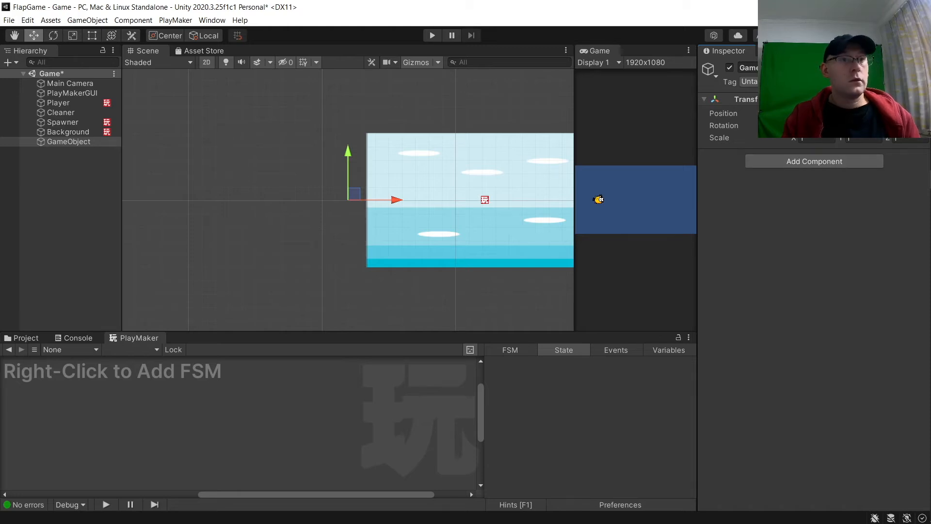
left_click(845, 165)
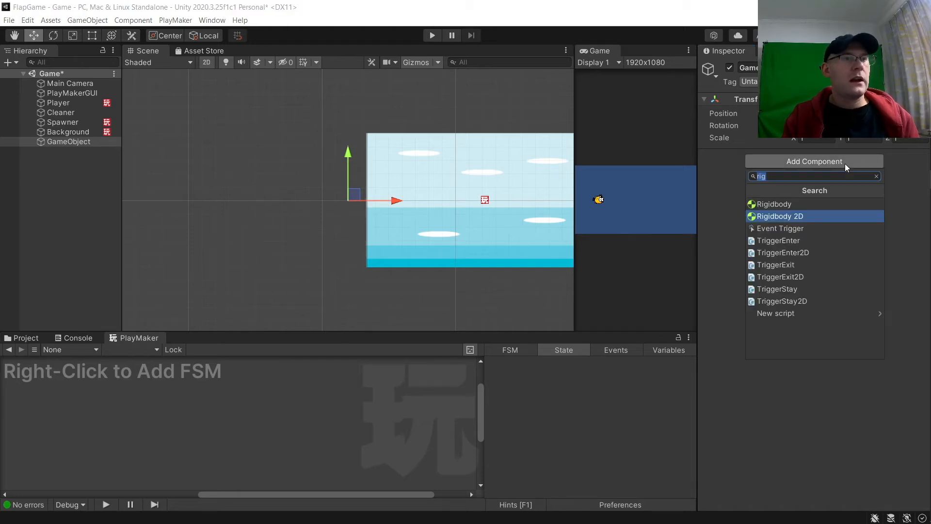
type("box")
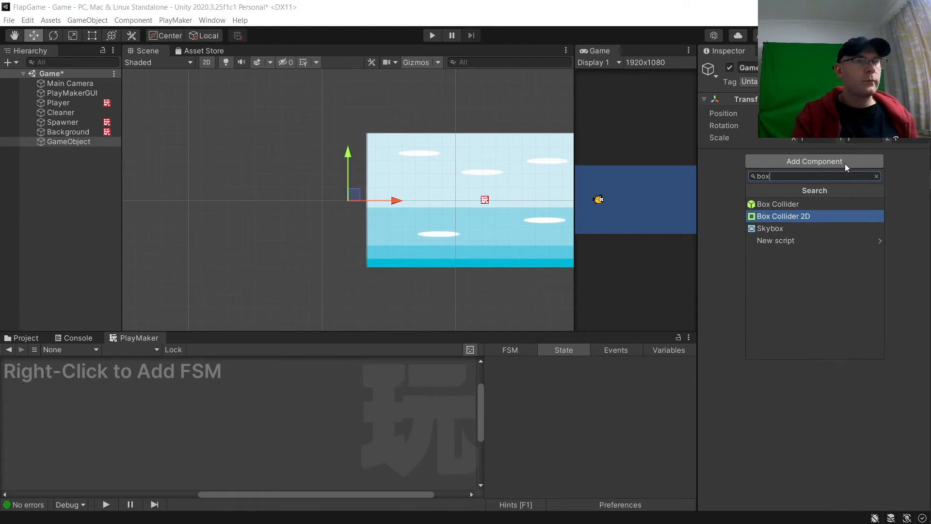
key("Return")
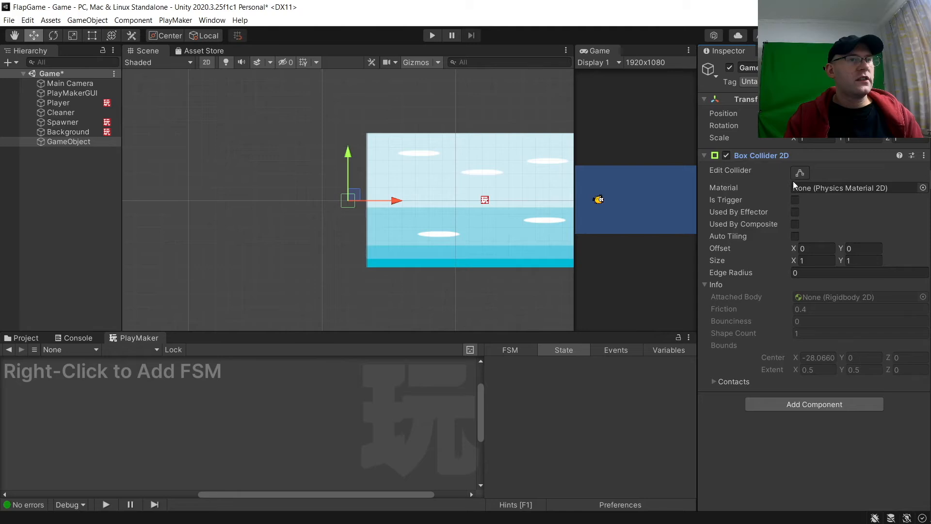
Step: Stretch the new object's box collider symmetrically to about 12 units tall, extending beyond the background's height
left_click(799, 172)
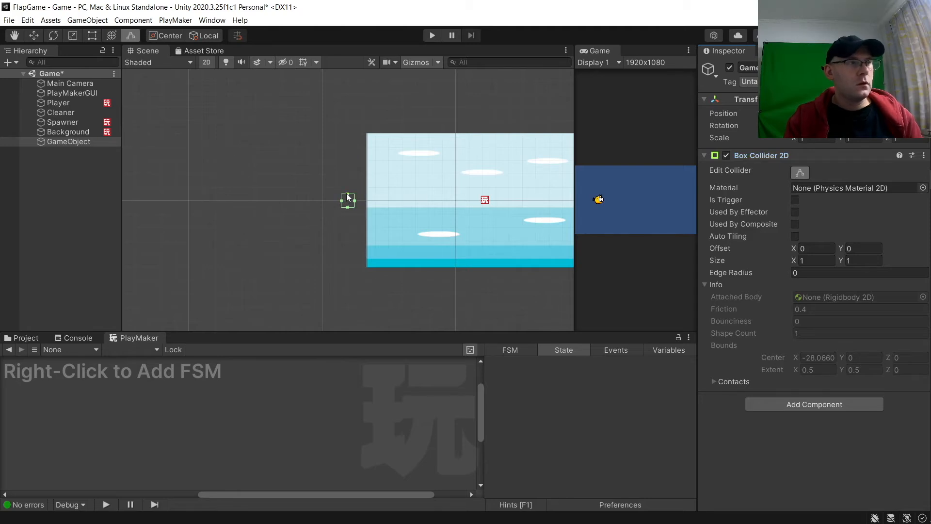
left_click_drag(348, 196, 349, 196)
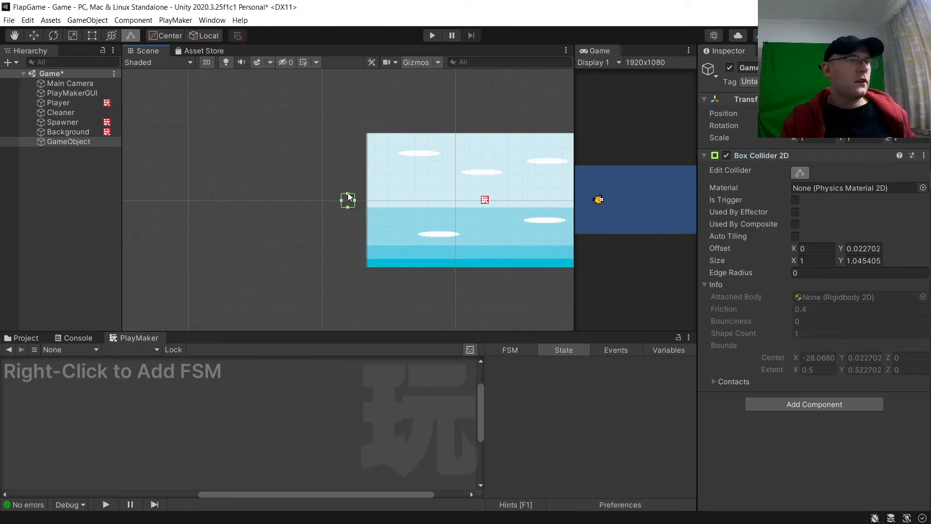
left_click_drag(348, 196, 366, 124, "alt")
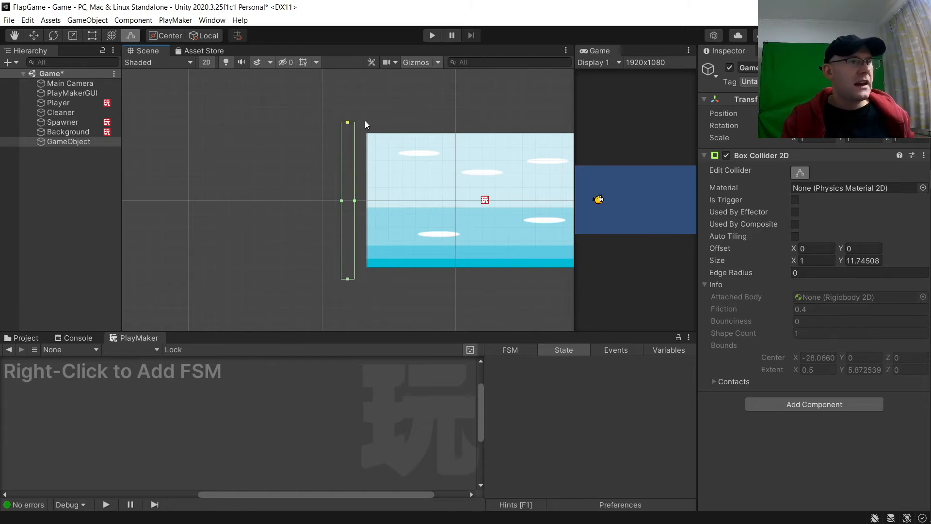
Step: Rename the new empty object as BackgroundCleaner
left_click(79, 143)
key("F2")
type("Background")
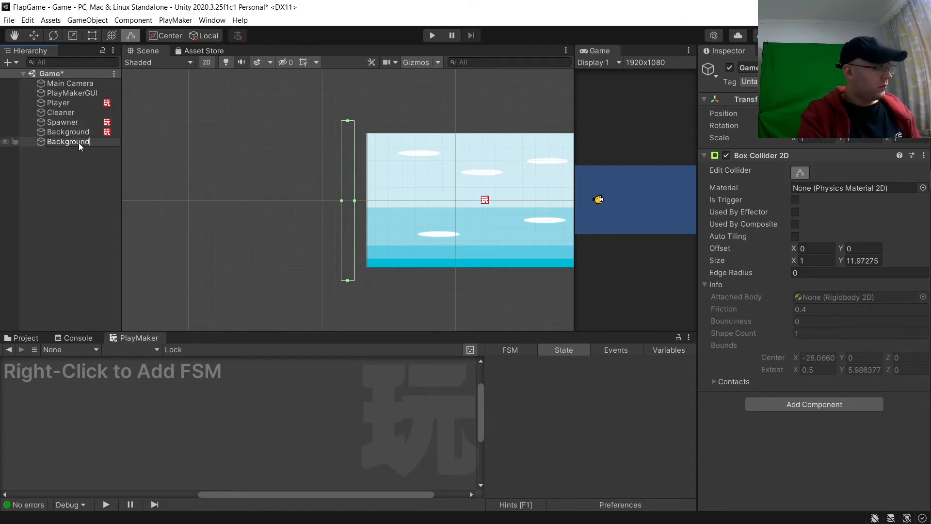
type("Cleaner")
key("Return")
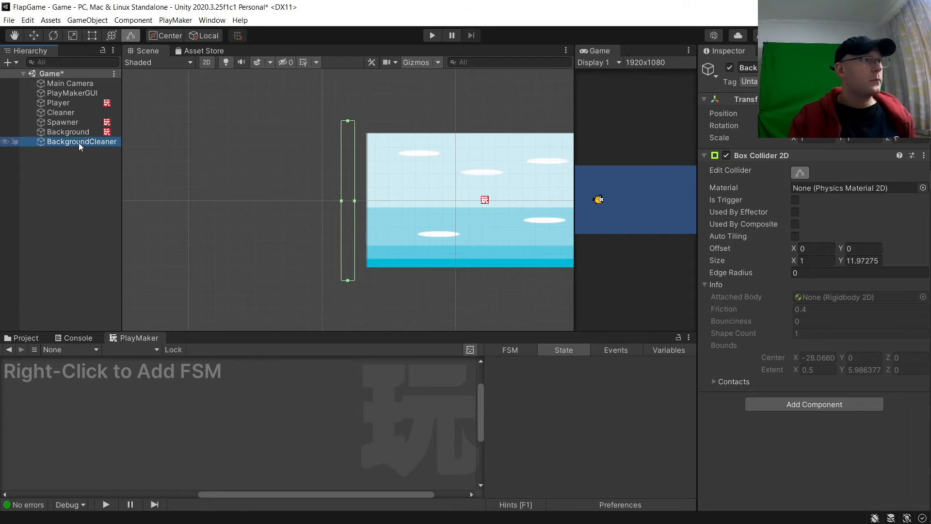
Step: Move BackgroundCleaner along X to about -27.15 so its collider sits against the outer left edge of the background
left_click(34, 35)
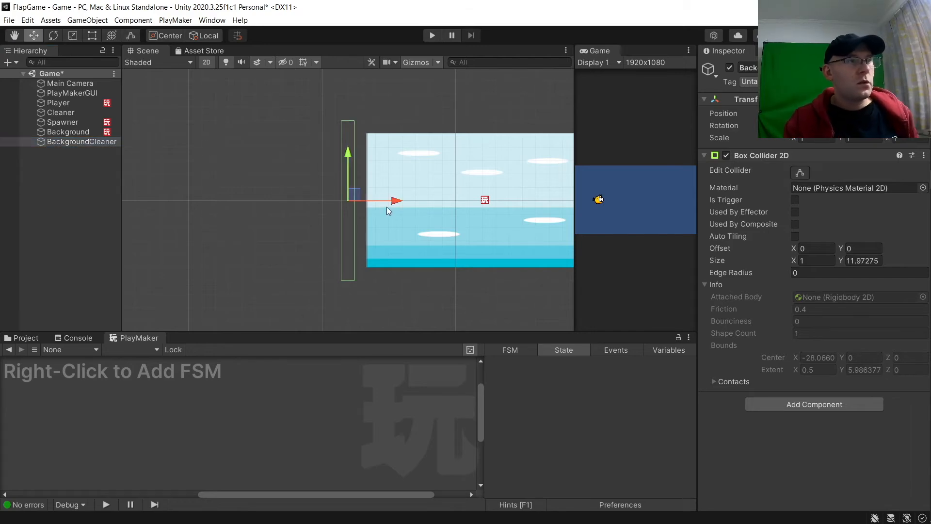
left_click_drag(396, 206, 410, 209)
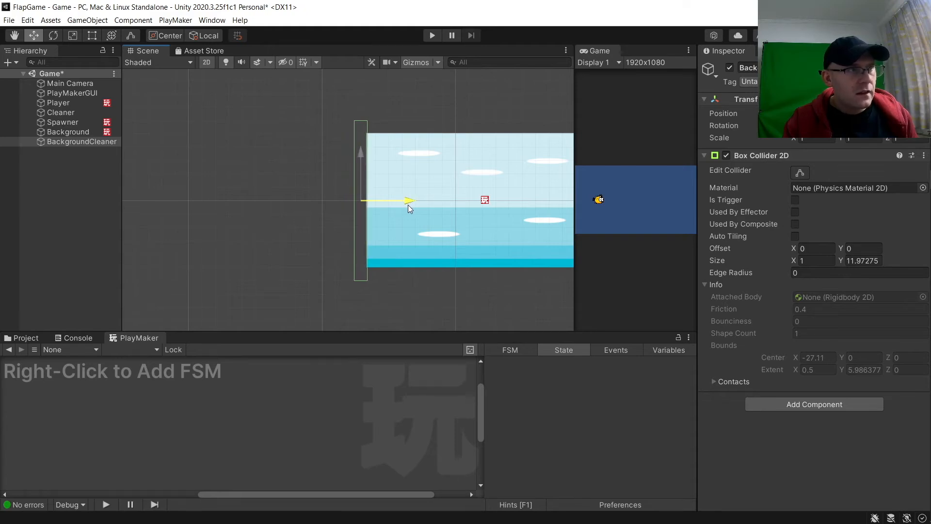
scroll(384, 210, "up", 8)
scroll(326, 200, "down", 4)
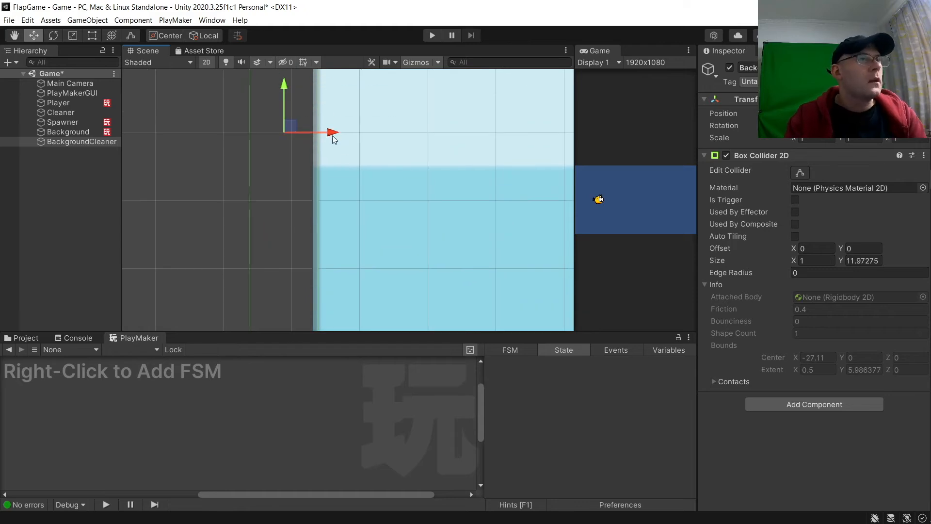
left_click_drag(333, 134, 329, 135)
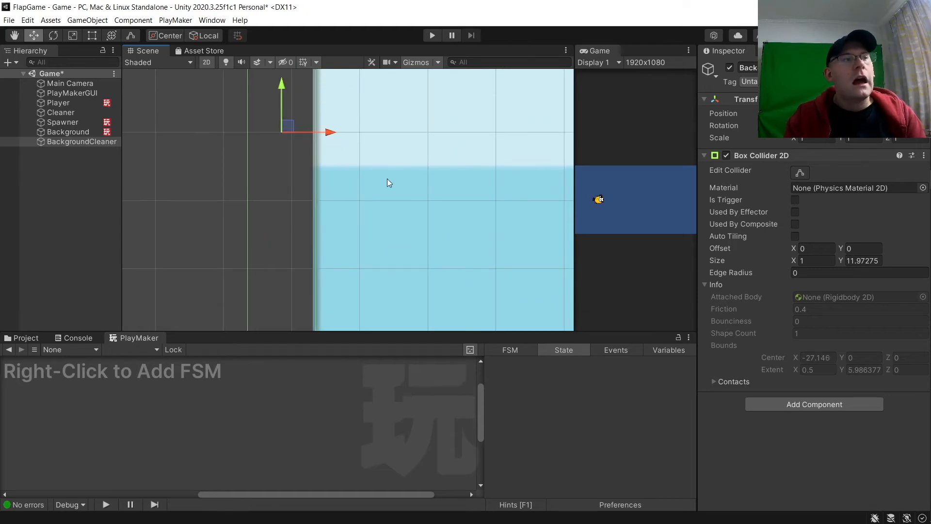
left_click(306, 214)
scroll(293, 220, "down", 2)
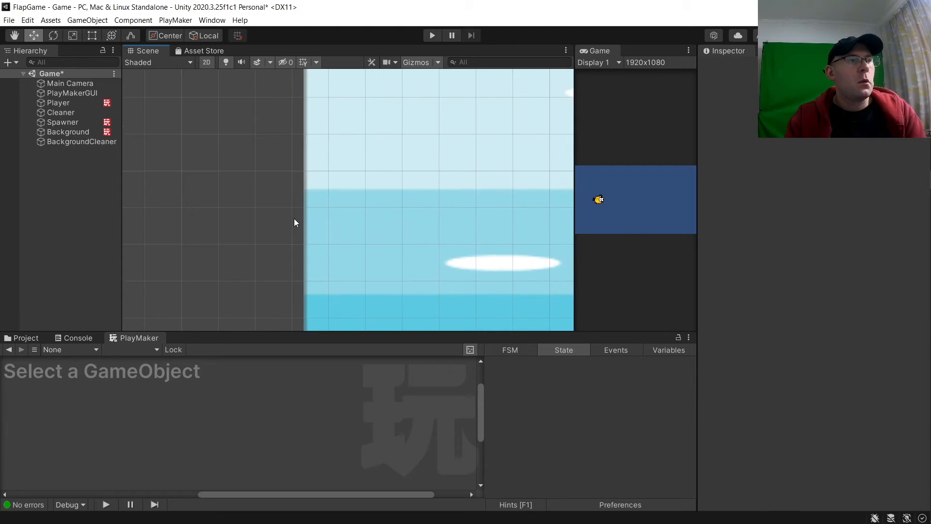
scroll(384, 199, "down", 5)
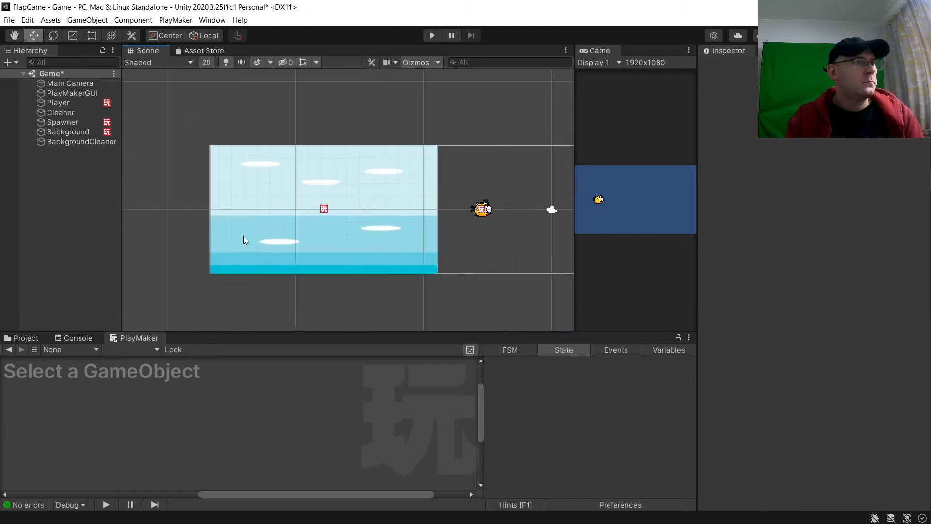
Step: Add a new tag named BackgroundCleaner to the project's tag list
left_click(107, 143)
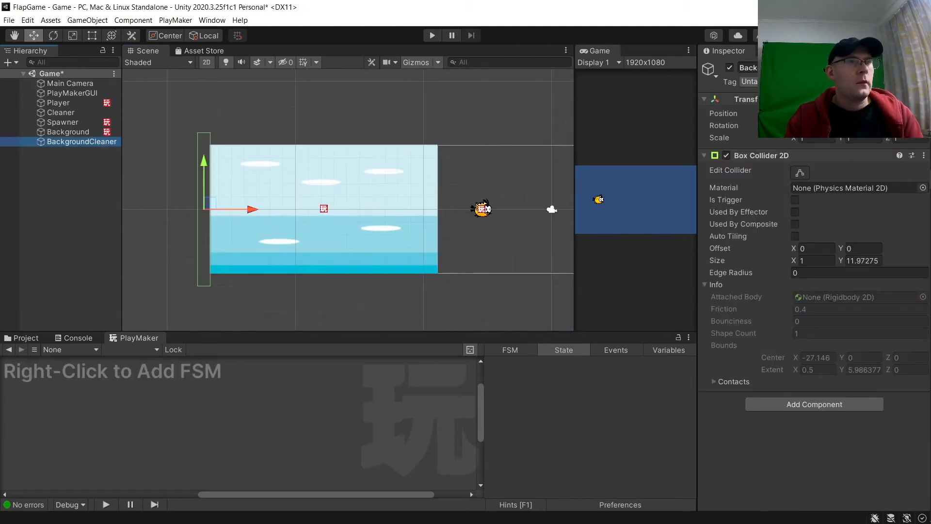
left_click(749, 81)
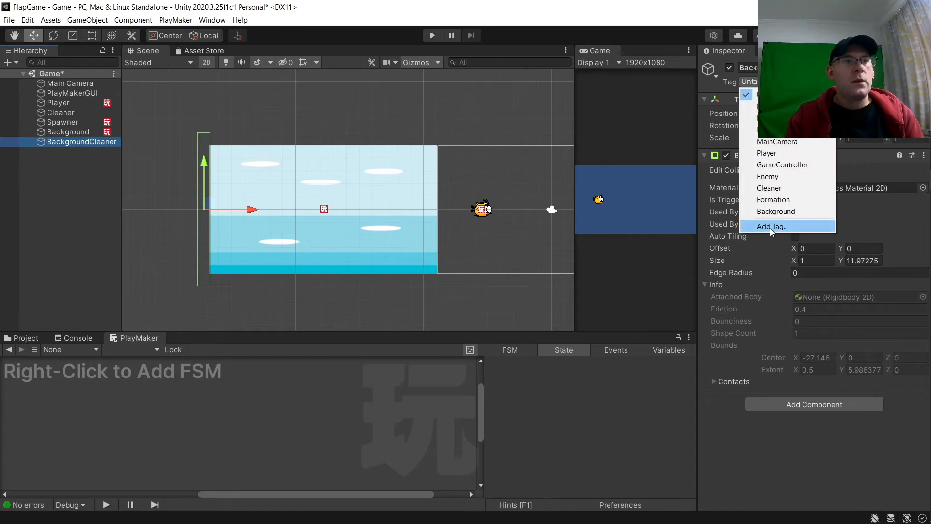
left_click_drag(826, 72, 818, 357)
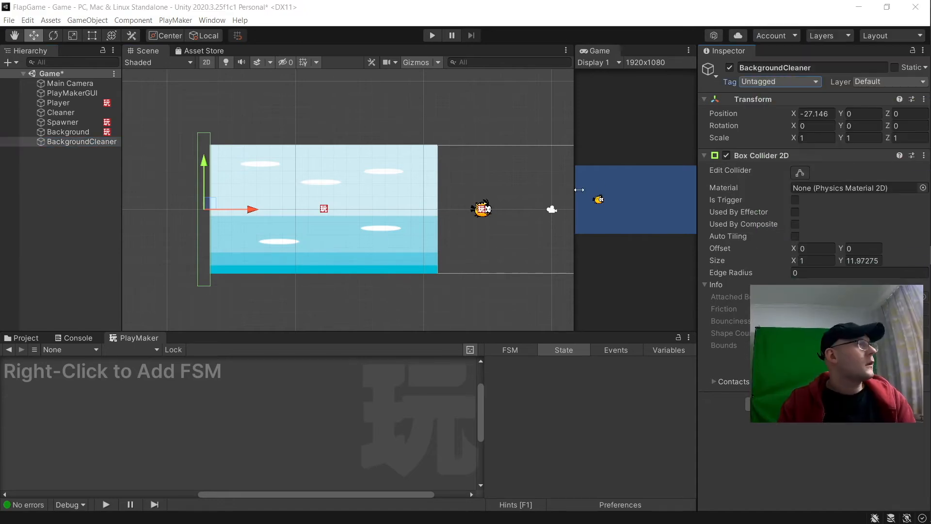
left_click(796, 81)
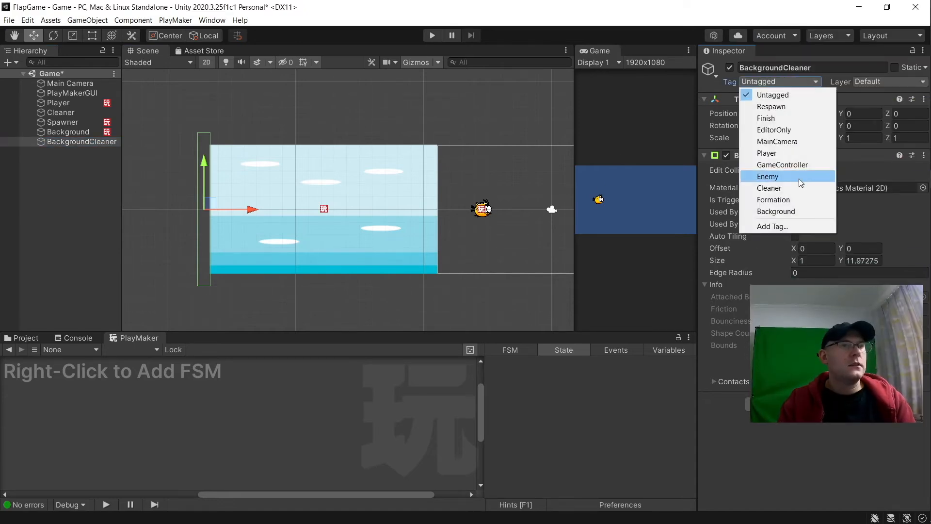
left_click(787, 228)
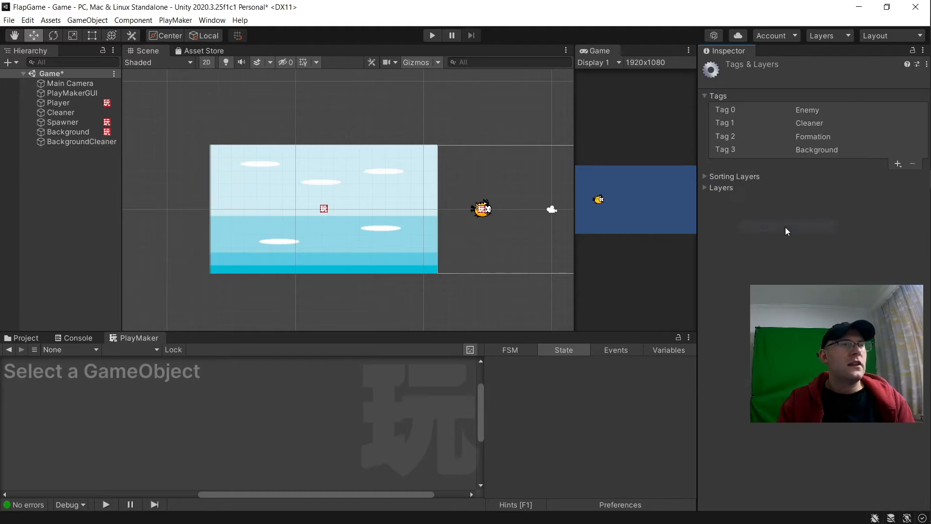
left_click(897, 164)
type("Back")
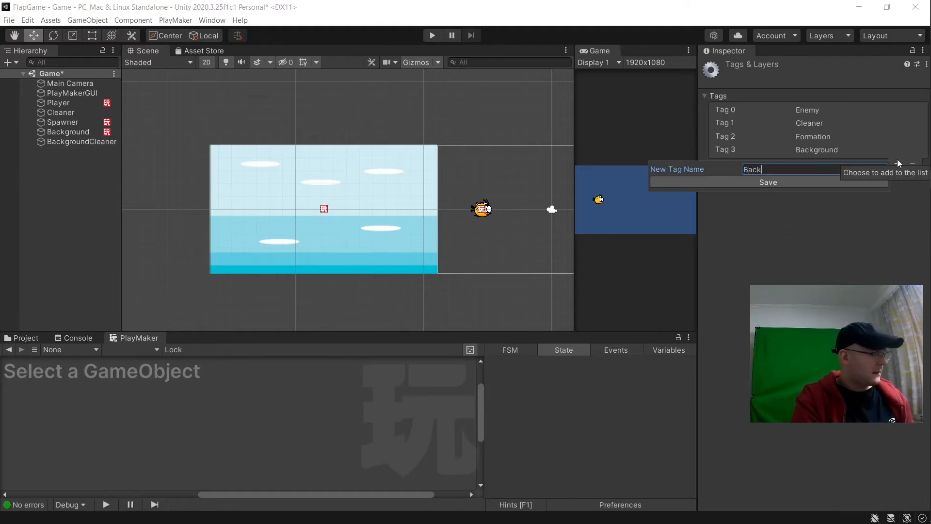
type("groundCleaner")
key("Return")
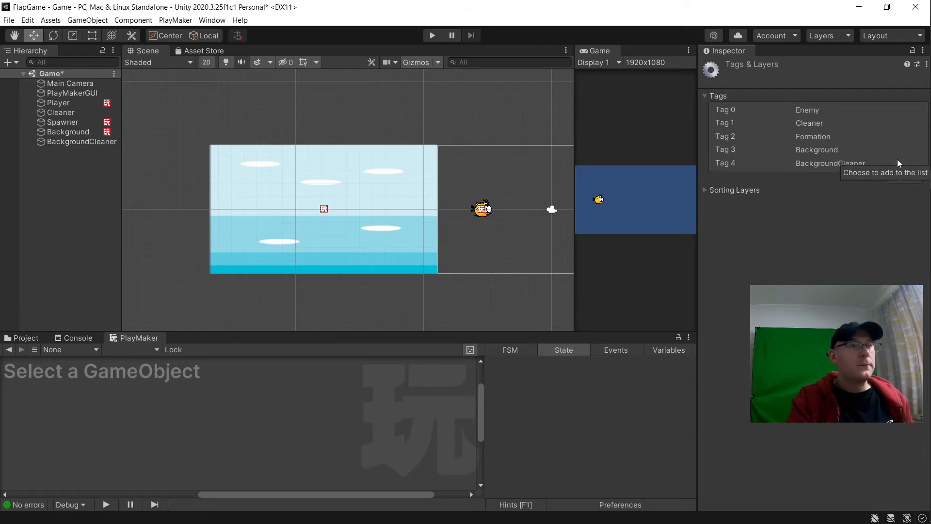
Step: Assign the BackgroundCleaner tag to the BackgroundCleaner object
left_click(105, 142)
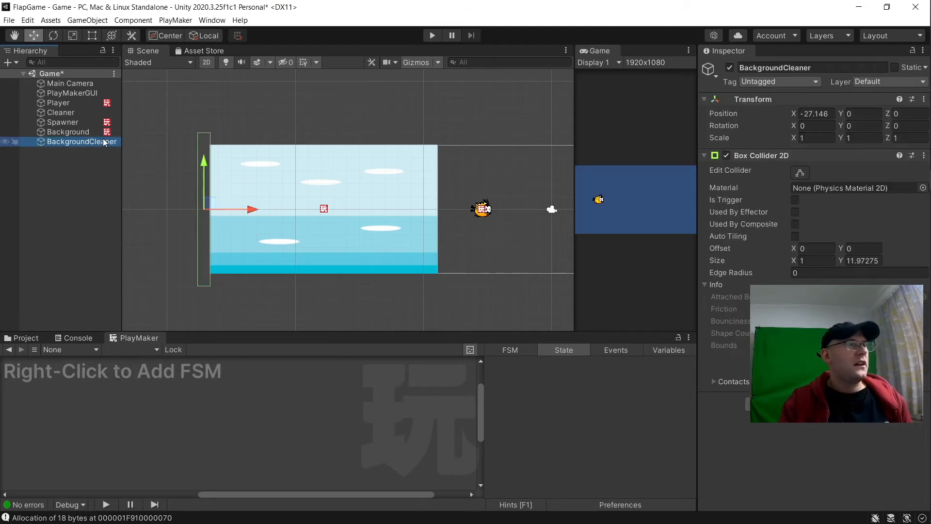
left_click(795, 82)
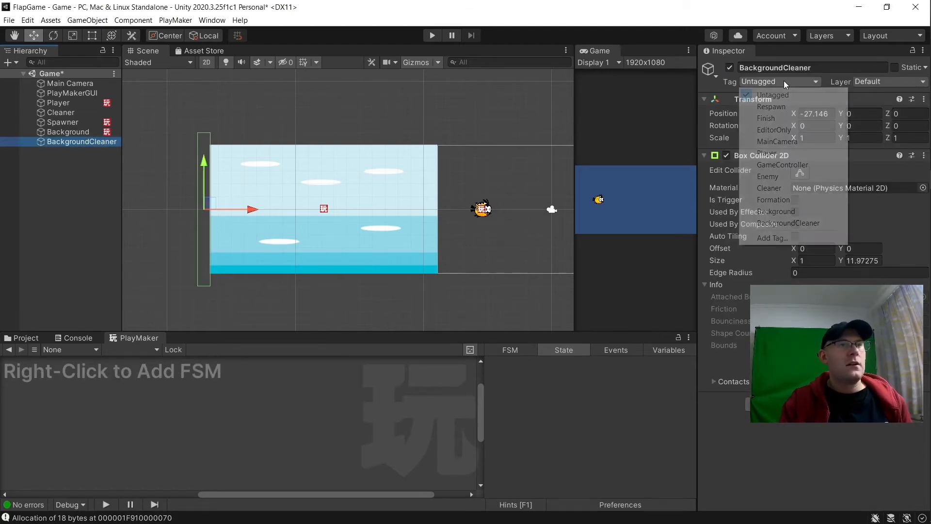
left_click(793, 222)
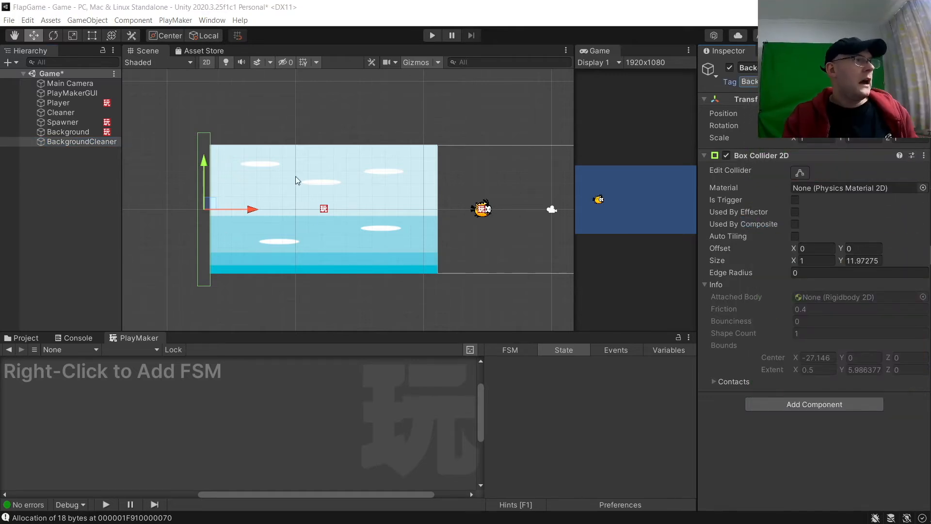
Step: Add a second FSM to the Background object and name it CleanUp
left_click(82, 132)
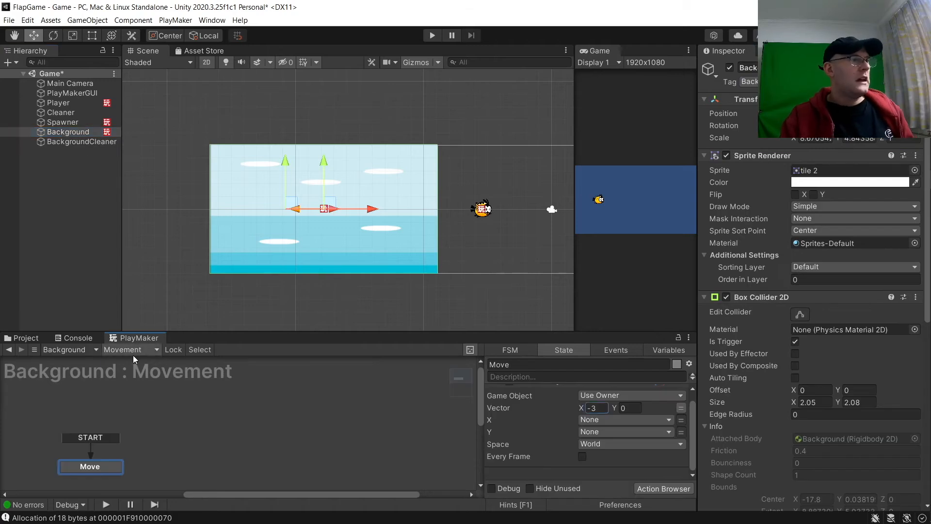
left_click(132, 350)
mouse_move(130, 377)
left_click(206, 378)
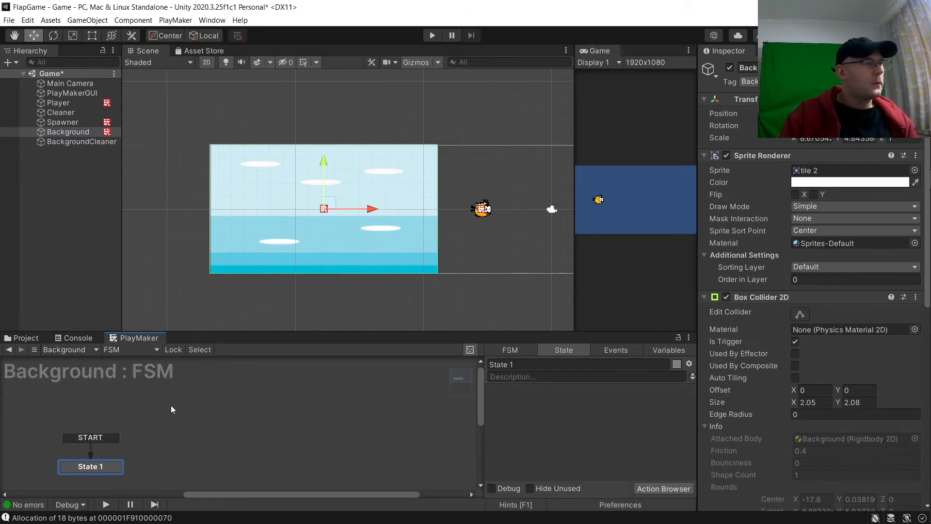
scroll(761, 426, "down", 10)
left_click(770, 416)
key("BackSpace")
key("BackSpace")
key("BackSpace")
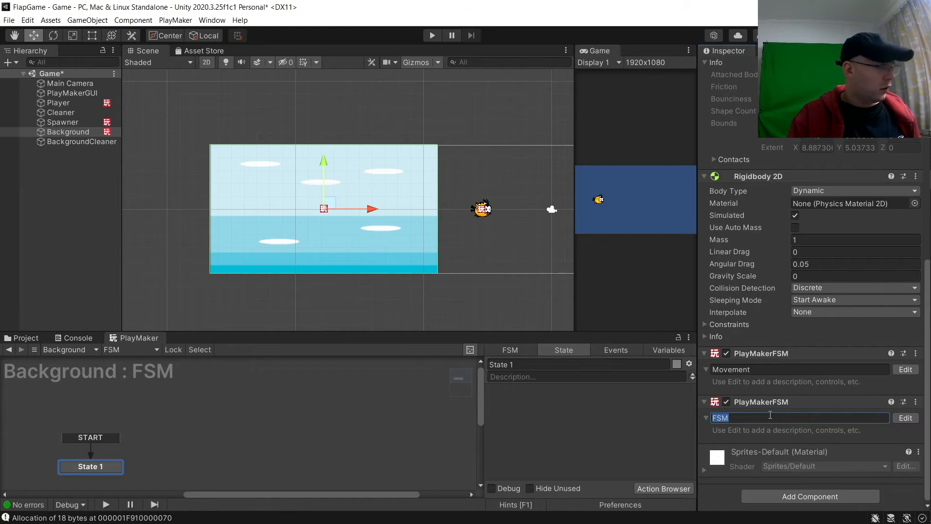
type("Cle")
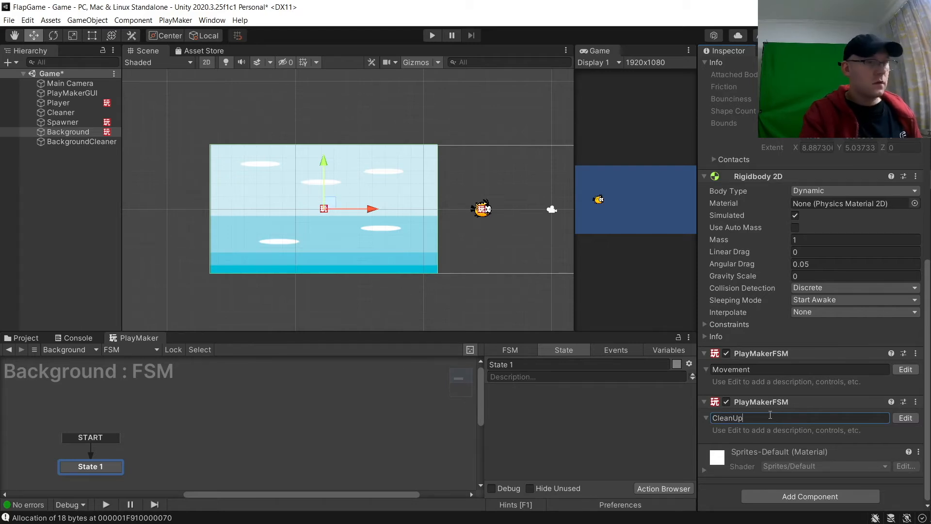
type("anUp")
key("Return")
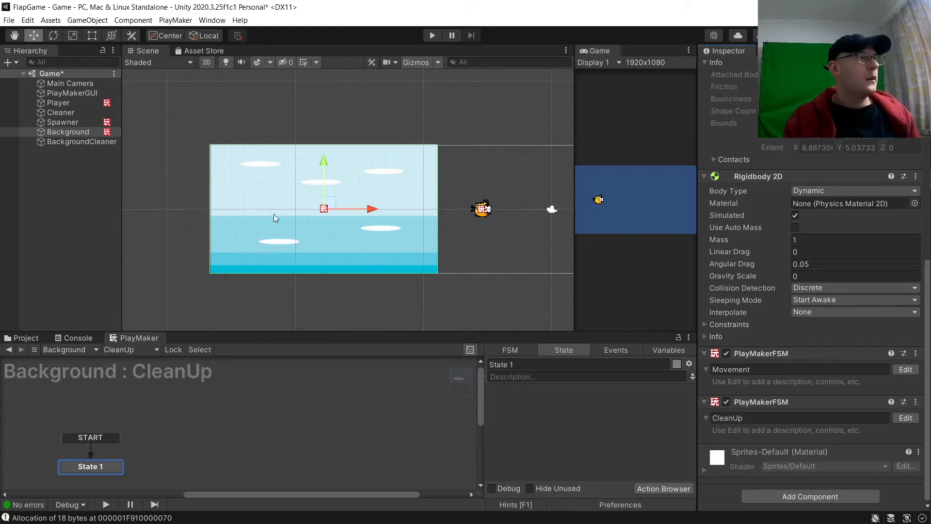
Step: Add a second state to the CleanUp FSM and link State 1 to it with a FINISHED transition
left_click(94, 447)
right_click(170, 435)
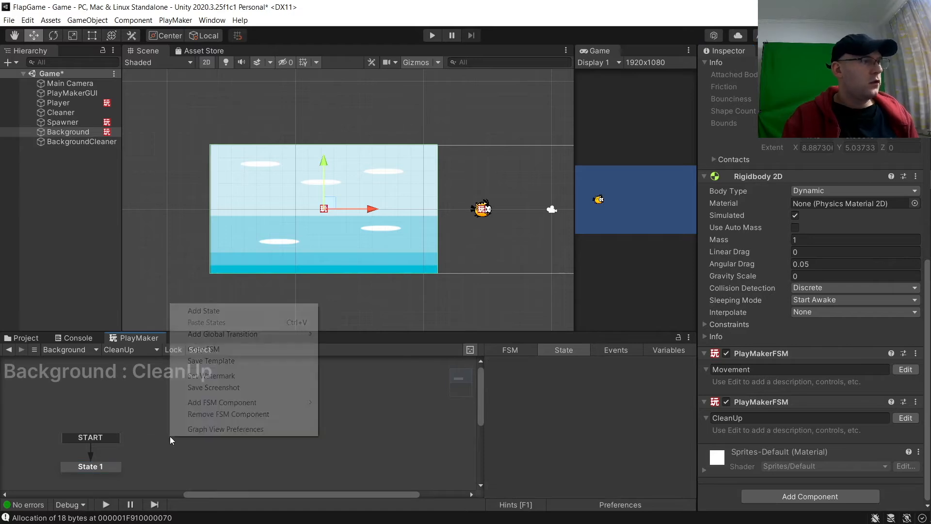
left_click(200, 311)
left_click_drag(101, 469, 95, 452)
right_click(94, 452)
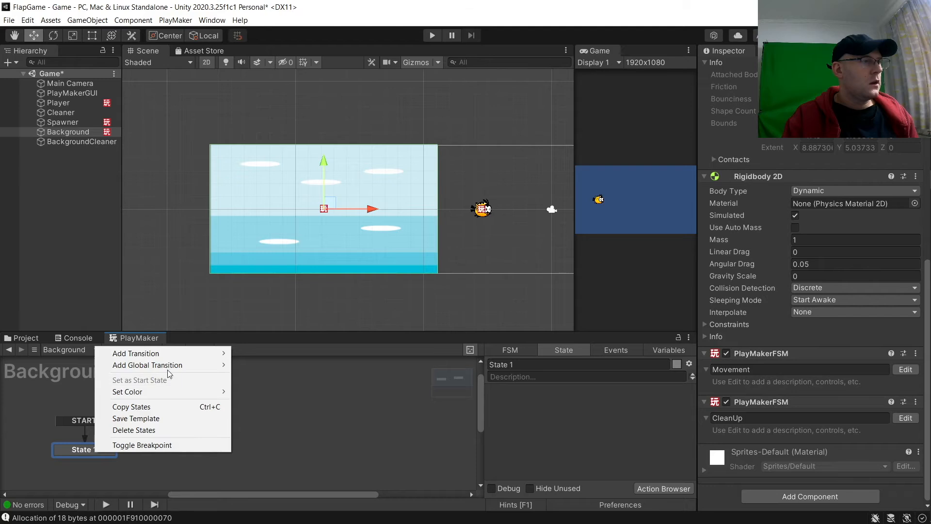
mouse_move(135, 352)
left_click(258, 353)
left_click_drag(109, 460, 183, 443)
Step: Rename the CleanUp FSM's start state as WaitToTouchBGCleaner
type("WaiTo")
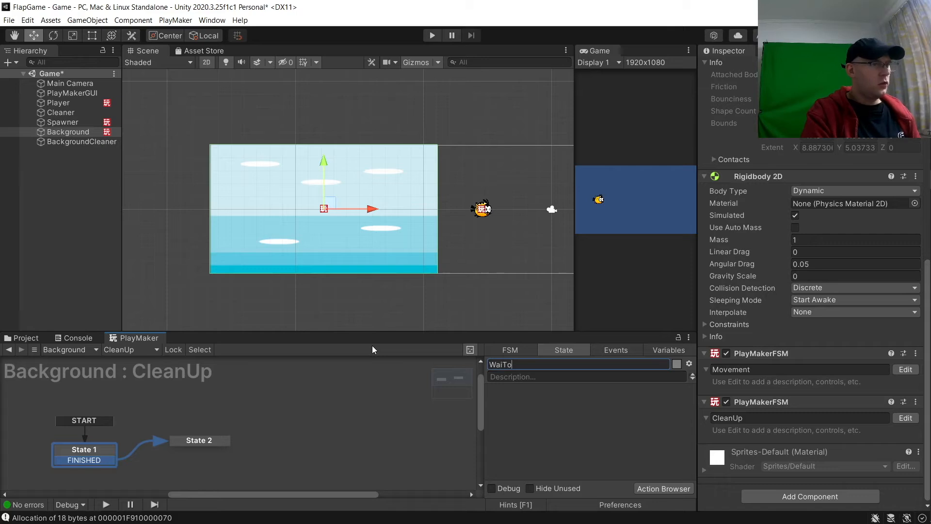
key("BackSpace")
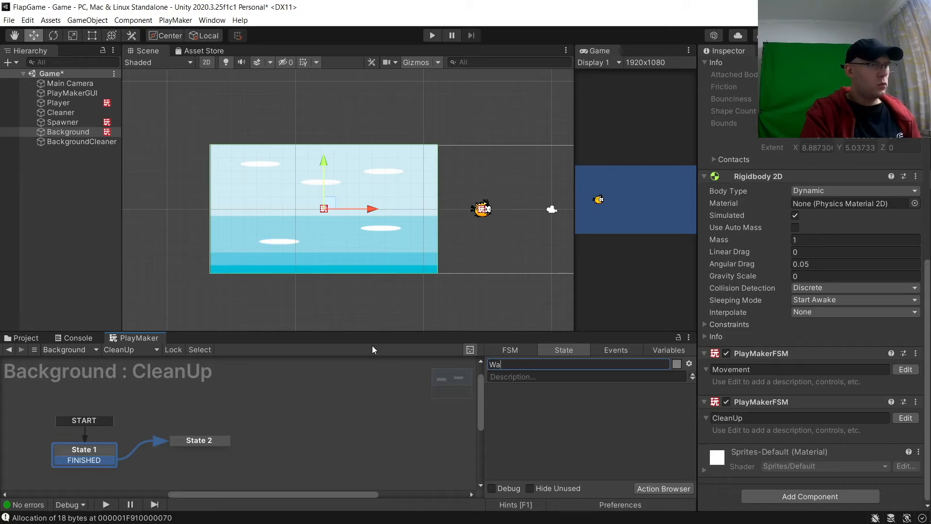
type("tToTouchBGC")
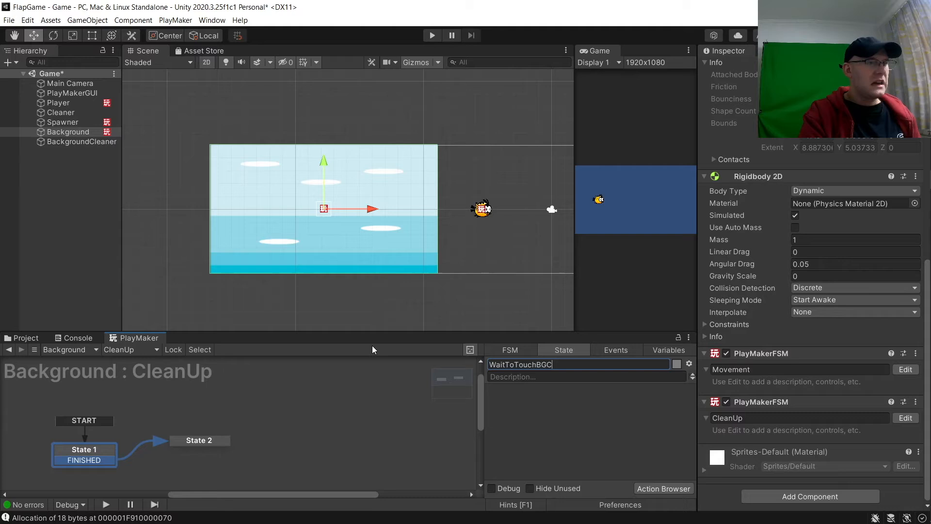
type("leaner")
key("Return")
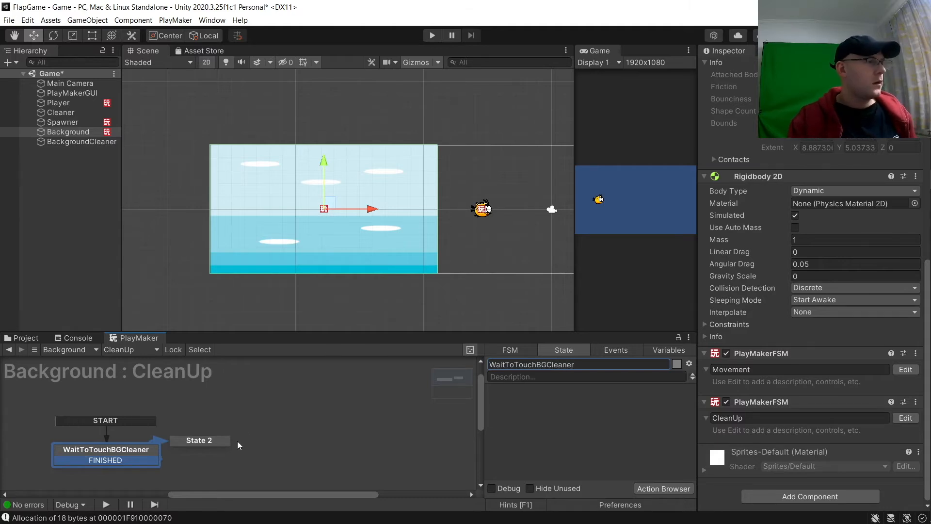
Step: Move State 2 farther from the start state and rename it as DestroySelf
left_click_drag(200, 443, 255, 437)
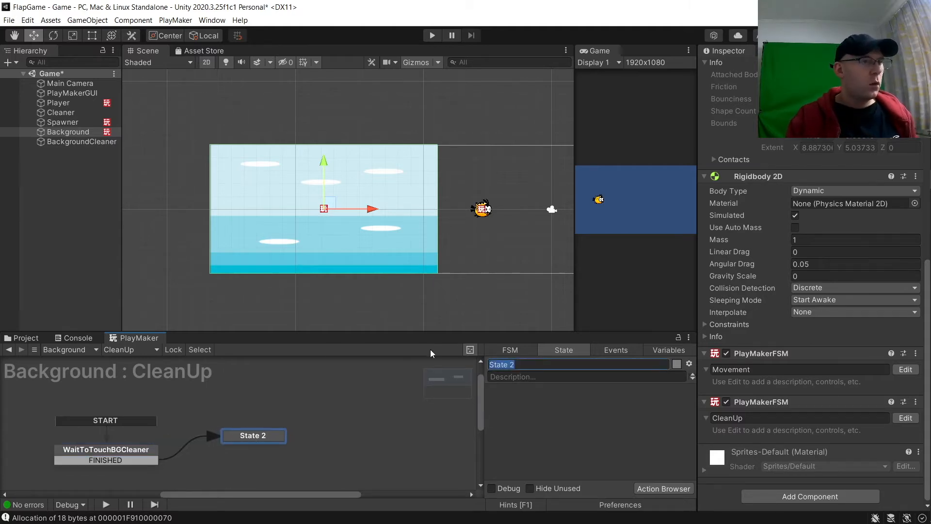
type("Dest")
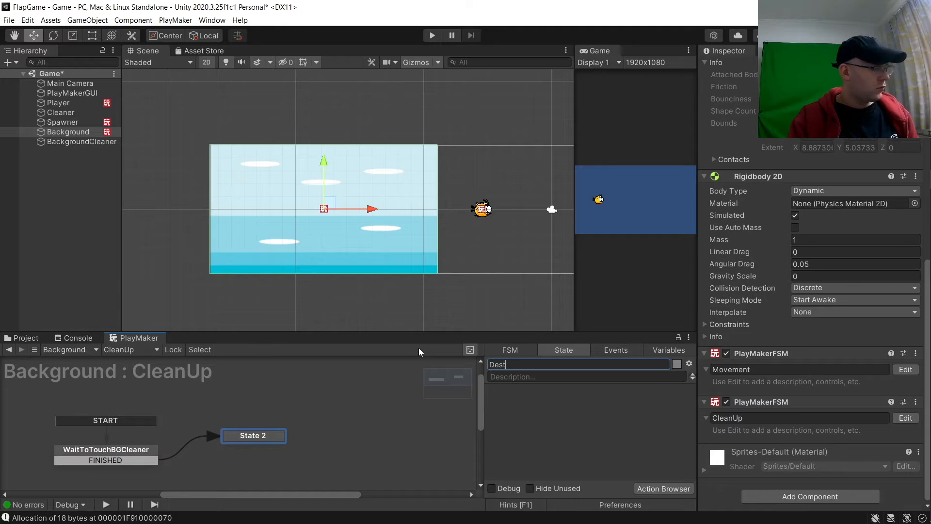
type("roys")
key("BackSpace")
type("Self")
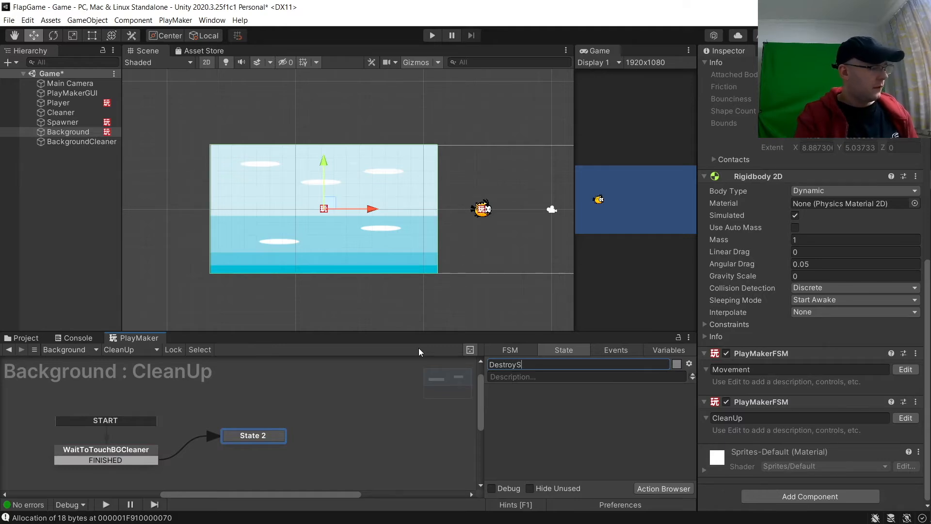
key("Return")
Step: Add a Trigger2D Event action to WaitToTouchBGCleaner with collide tag BackgroundCleaner, sending the FINISHED event
left_click(158, 450)
left_click(671, 489)
type("tr")
key("Return")
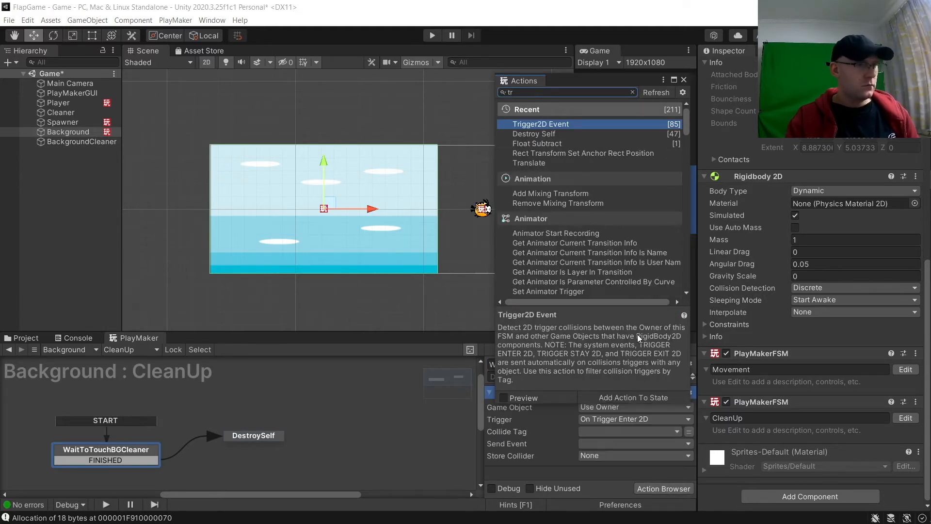
left_click(624, 434)
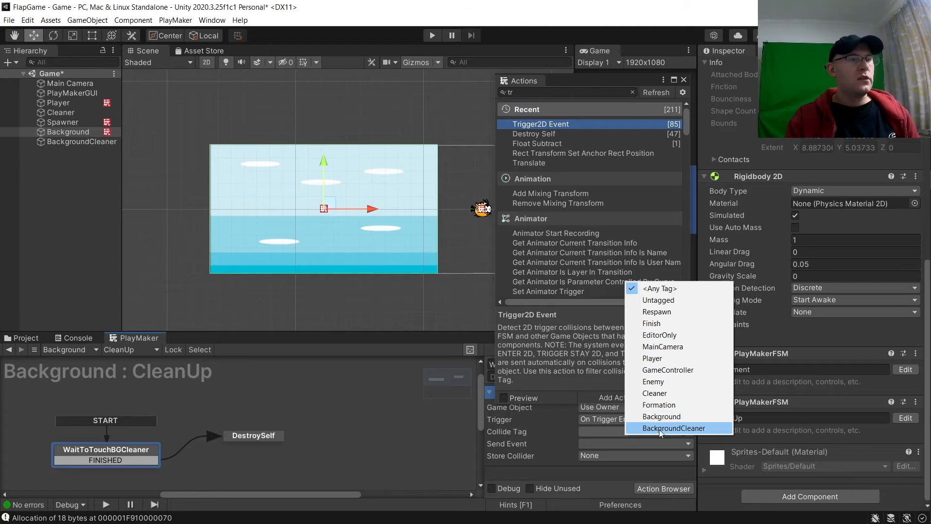
left_click(659, 429)
left_click(612, 443)
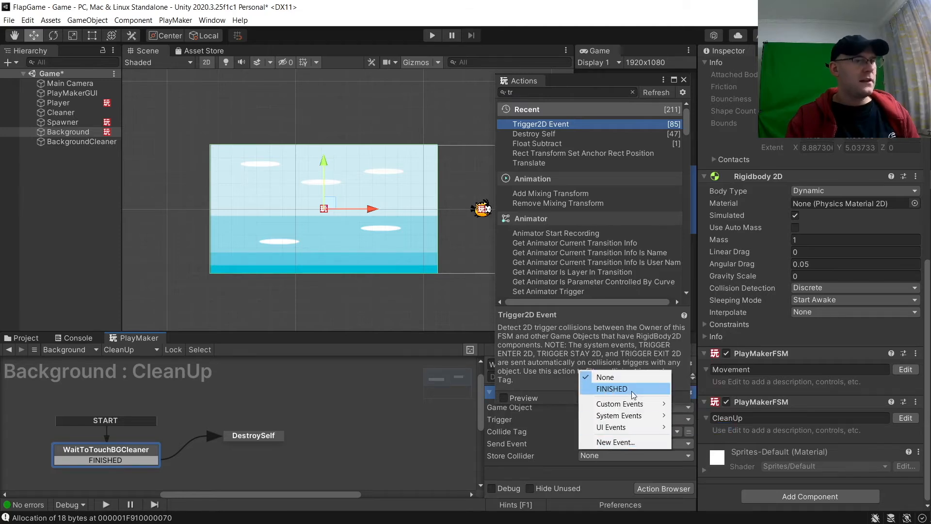
left_click(612, 388)
Step: Add a Destroy Self action to the DestroySelf state and close the action browser
left_click(261, 434)
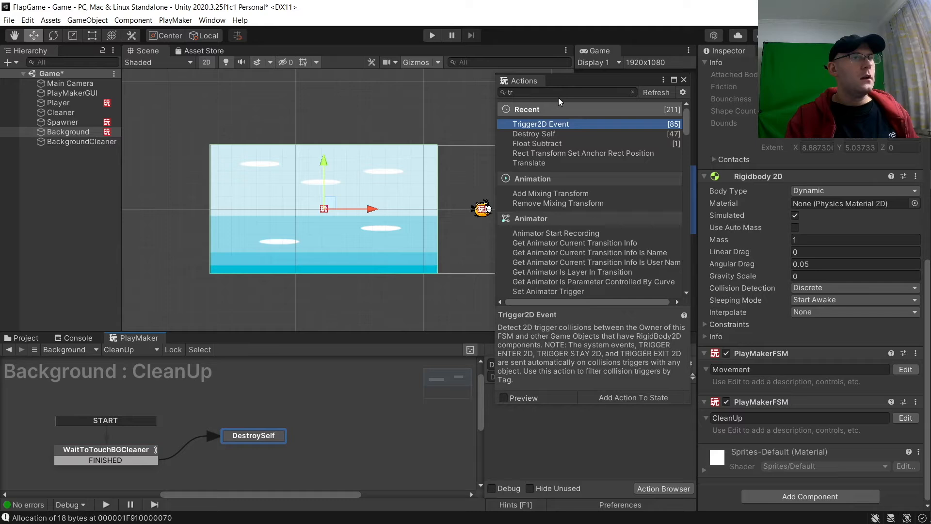
left_click(559, 97)
type("desr")
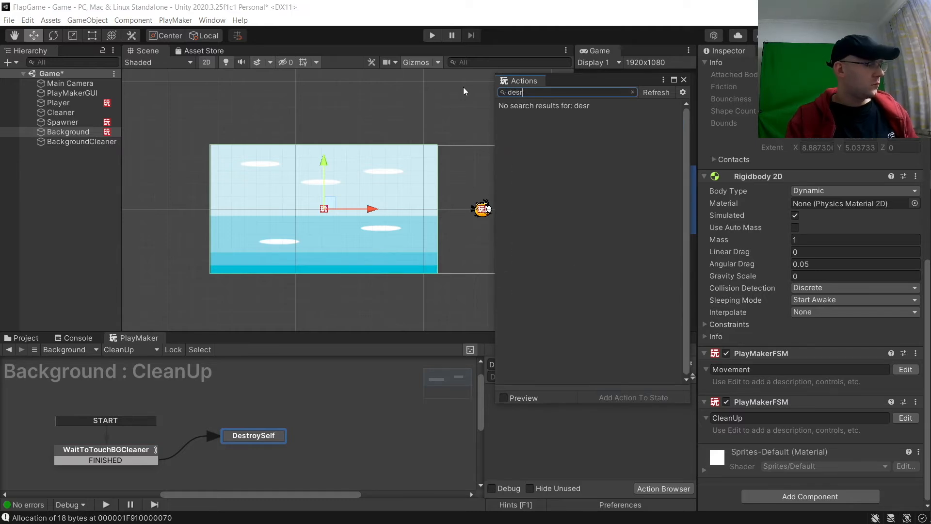
key("BackSpace")
type("tr")
key("Return")
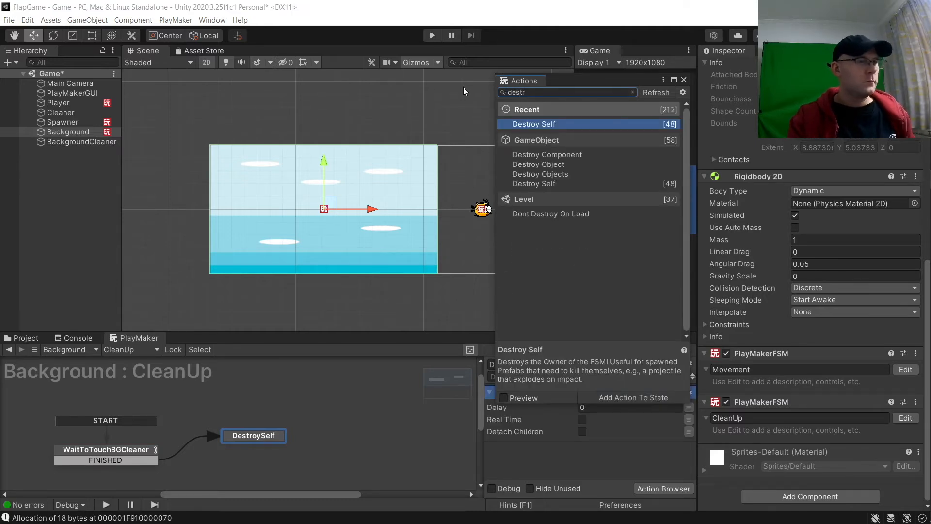
left_click(683, 80)
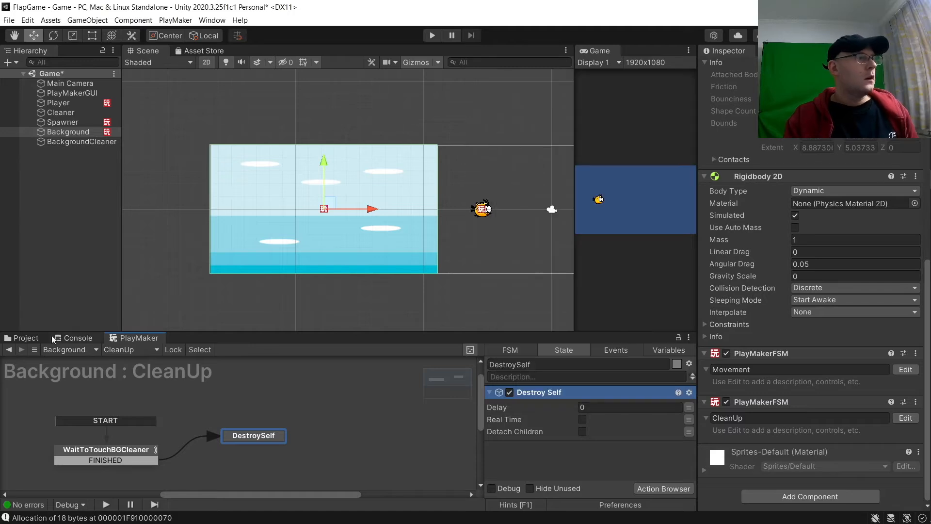
Step: Save the Background object as a prefab in the Assets/Prefabs folder
left_click(20, 338)
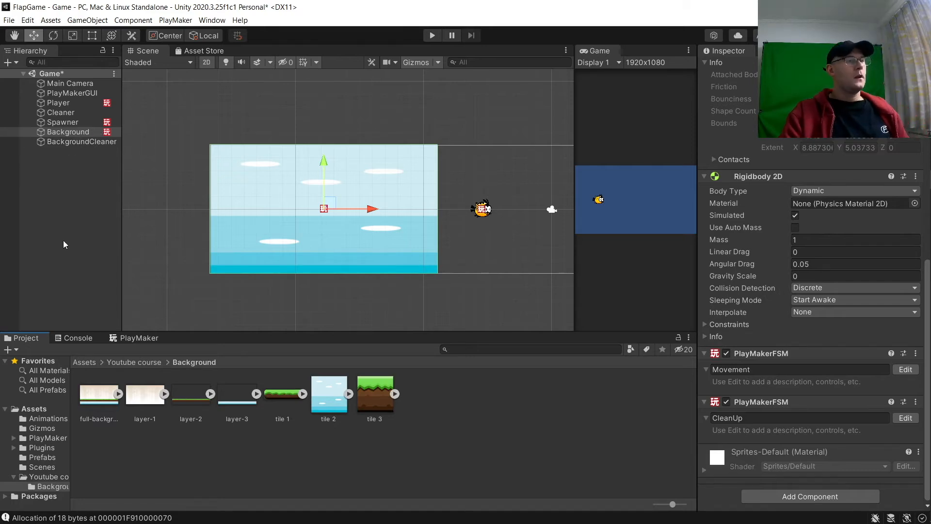
left_click(86, 364)
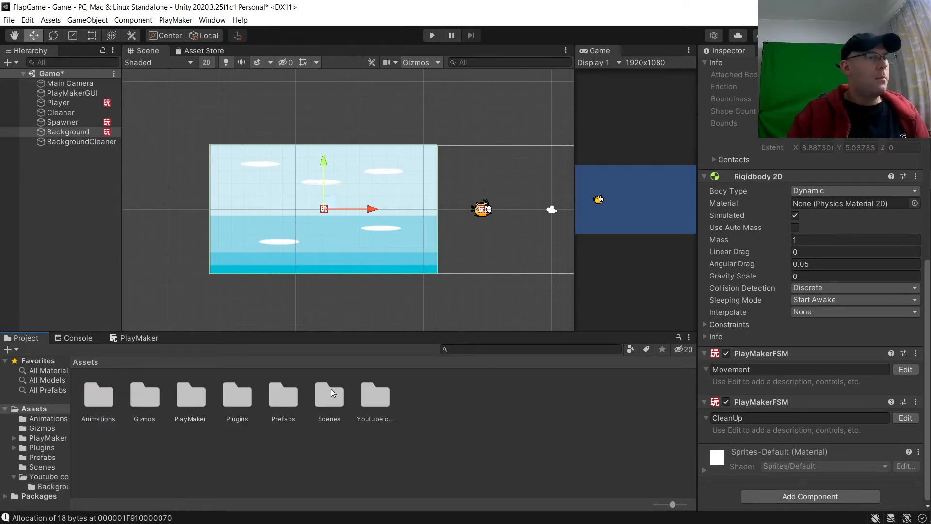
double_click(277, 395)
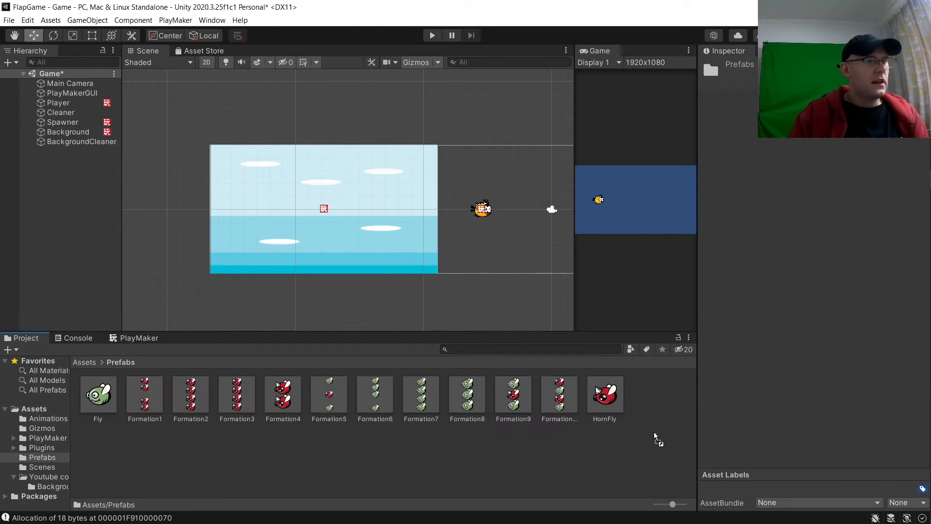
left_click(99, 252)
left_click(214, 256)
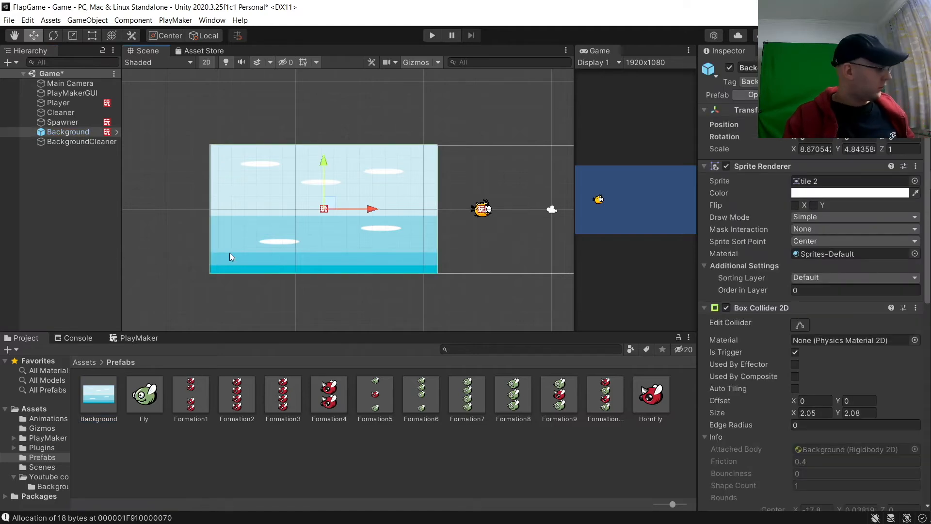
key("ctrl+d")
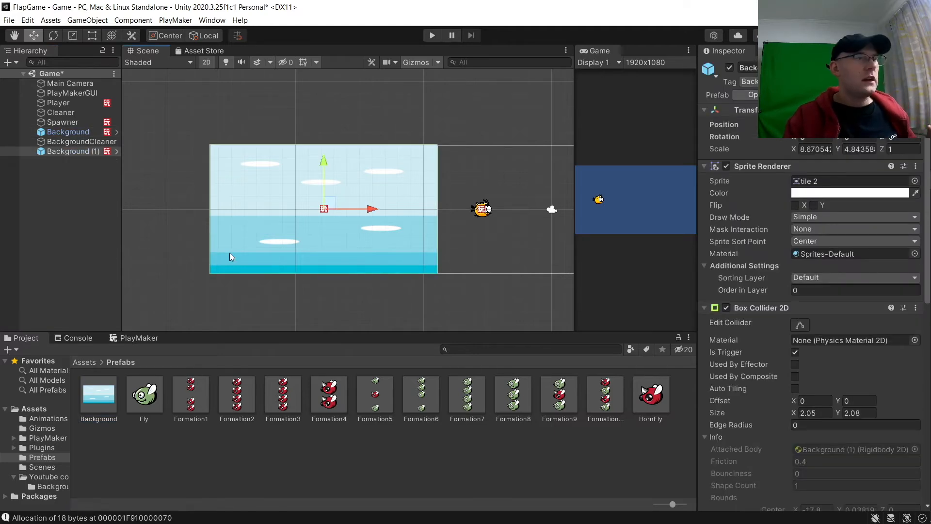
mouse_move(371, 211)
left_mouse_down()
mouse_move(490, 212)
mouse_move(373, 211)
left_mouse_up()
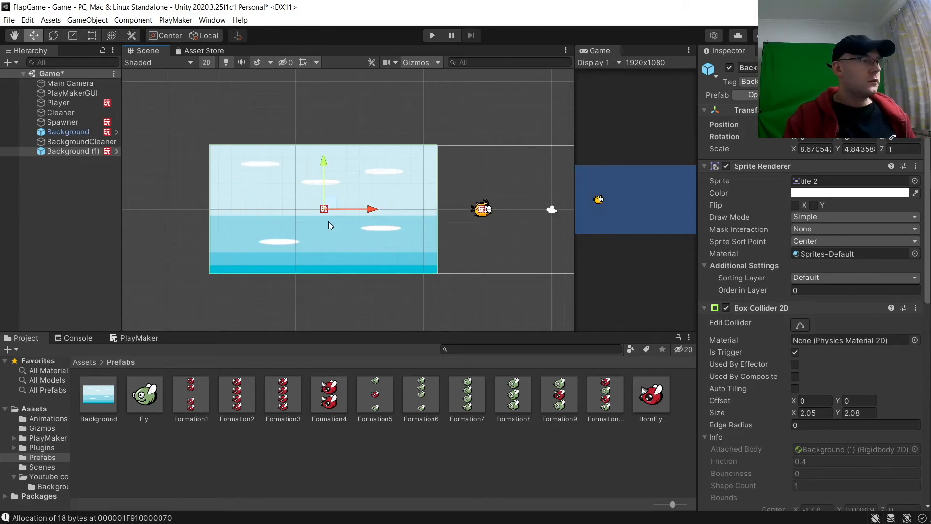
key("Delete")
Step: Set the Background object's X position to 0
left_click(68, 131)
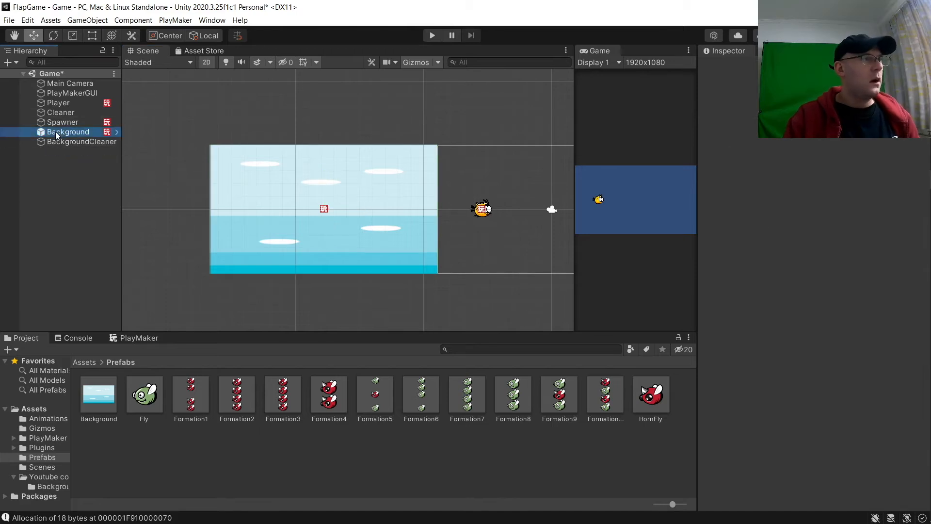
left_click(815, 125)
type("0")
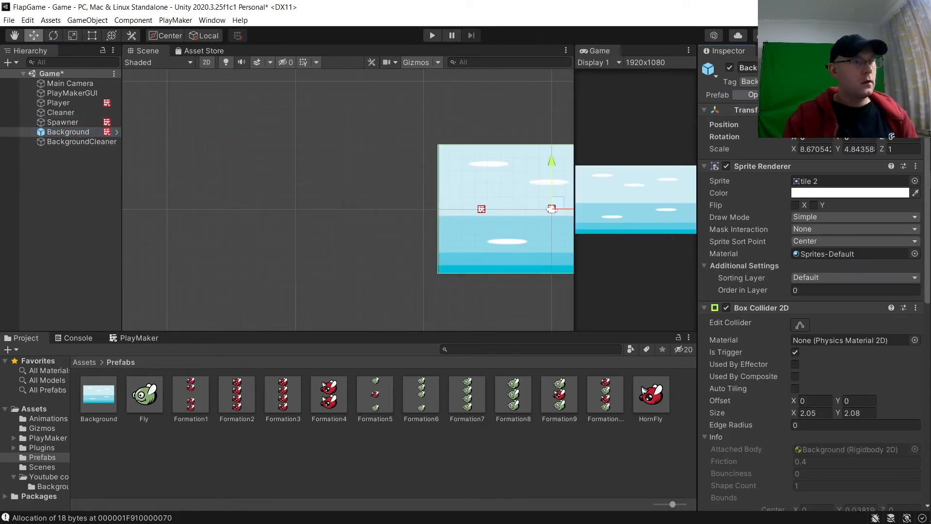
middle_click_drag(395, 269, 241, 268)
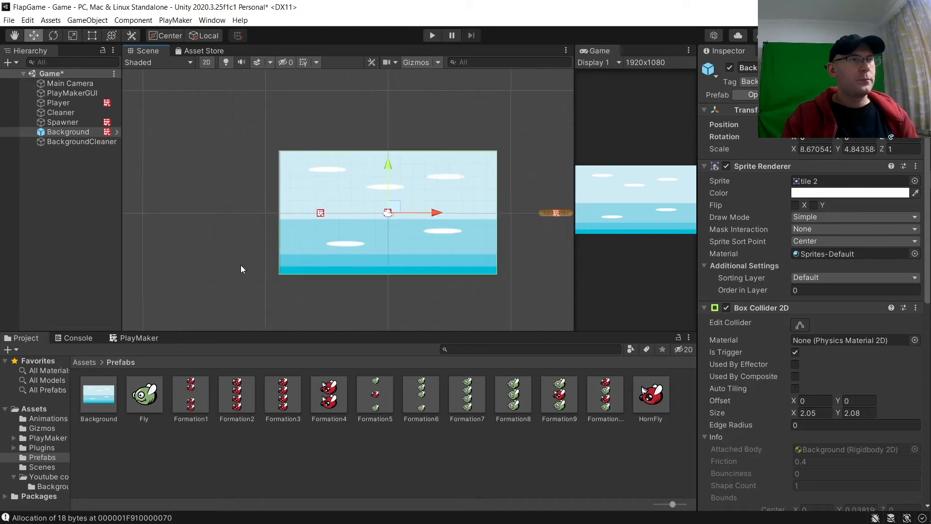
Step: Duplicate the Background object and move the copy along X so it adjoins the original's right edge
left_click(80, 136)
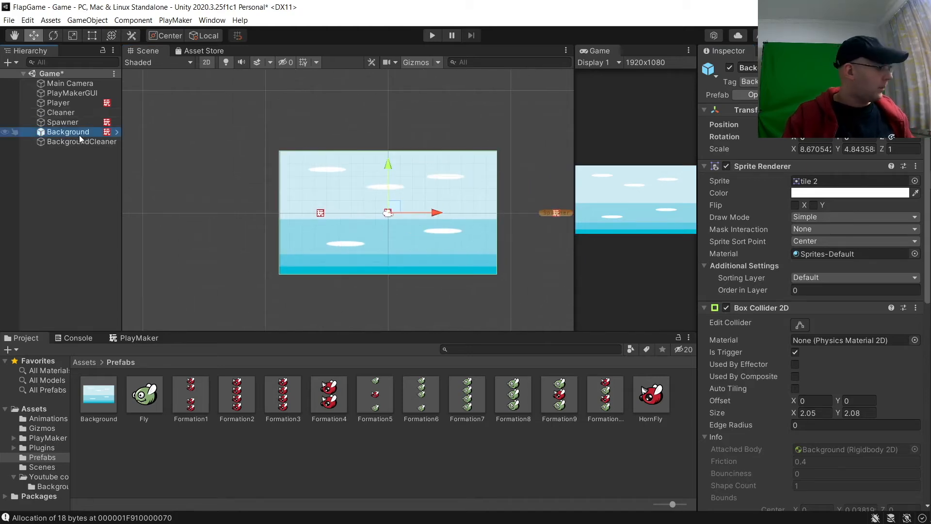
key("ctrl+d")
left_click_drag(445, 212, 651, 212)
Step: Examine the seam between the two background tiles up close and check the copy's placement
left_click(462, 290)
scroll(499, 292, "up", 8)
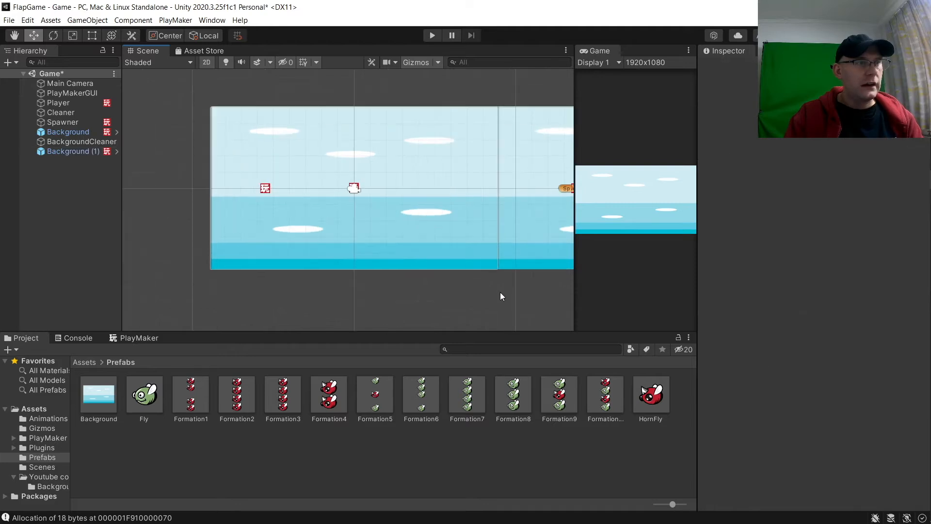
scroll(500, 293, "up", 8)
middle_click_drag(513, 217, 370, 409)
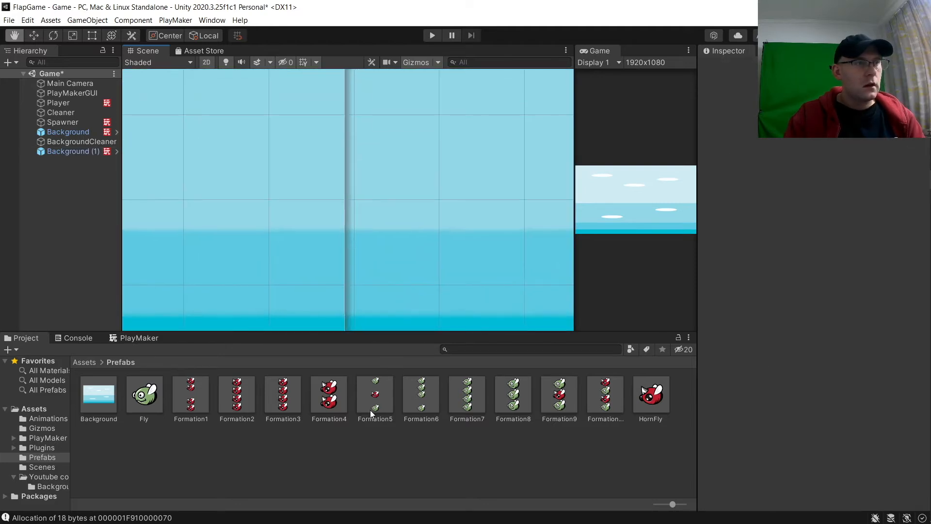
scroll(355, 238, "up", 1)
scroll(354, 254, "down", 8)
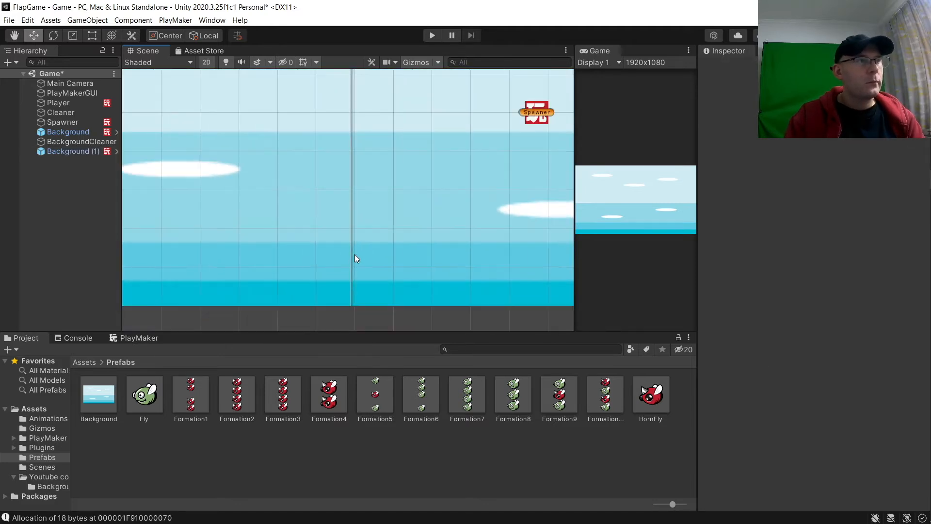
middle_click_drag(355, 257, 295, 293)
scroll(418, 239, "down", 1)
scroll(487, 240, "up", 2)
scroll(435, 260, "down", 2)
scroll(430, 253, "down", 1)
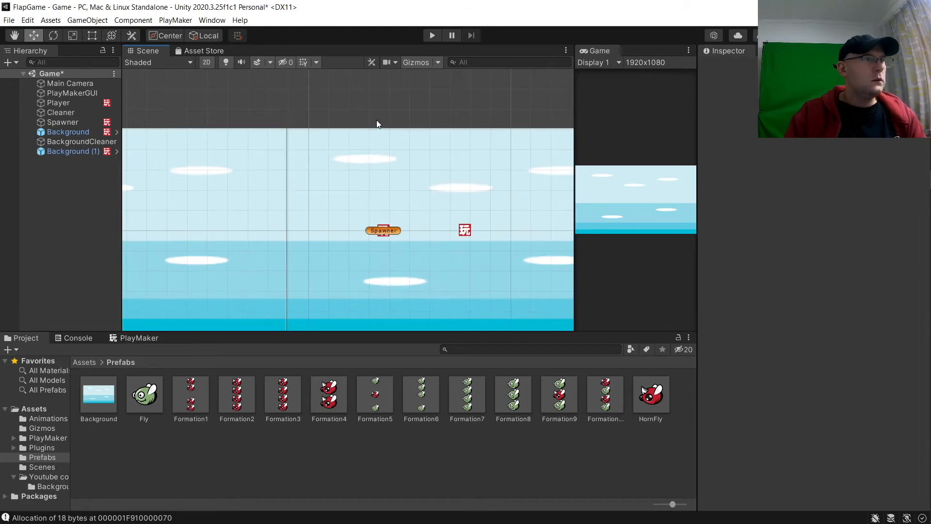
left_click(473, 248)
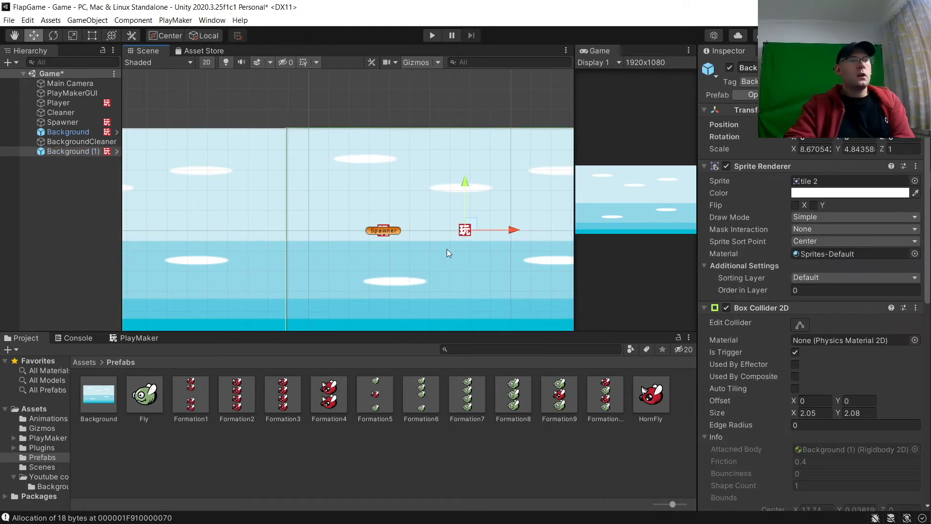
Step: Create an empty game object in the scene and name it BackgroundSpawner
right_click(61, 183)
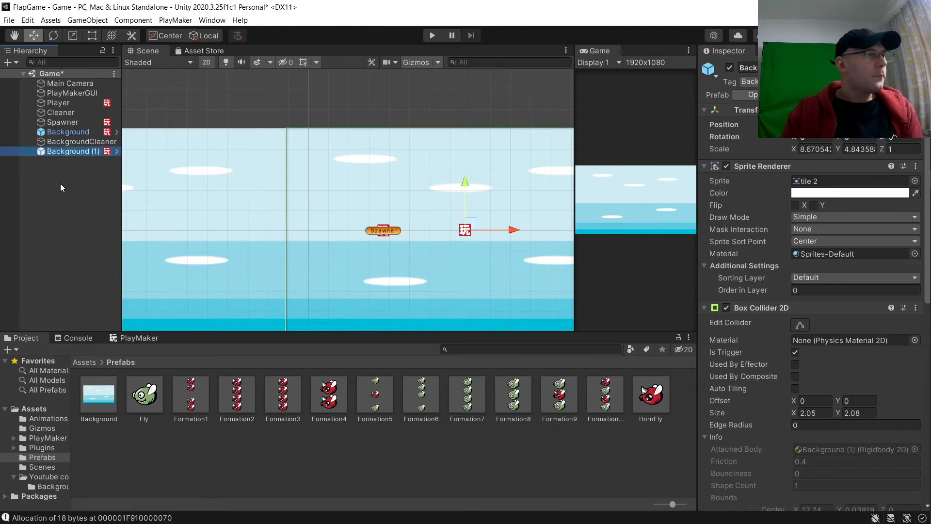
left_click(112, 324)
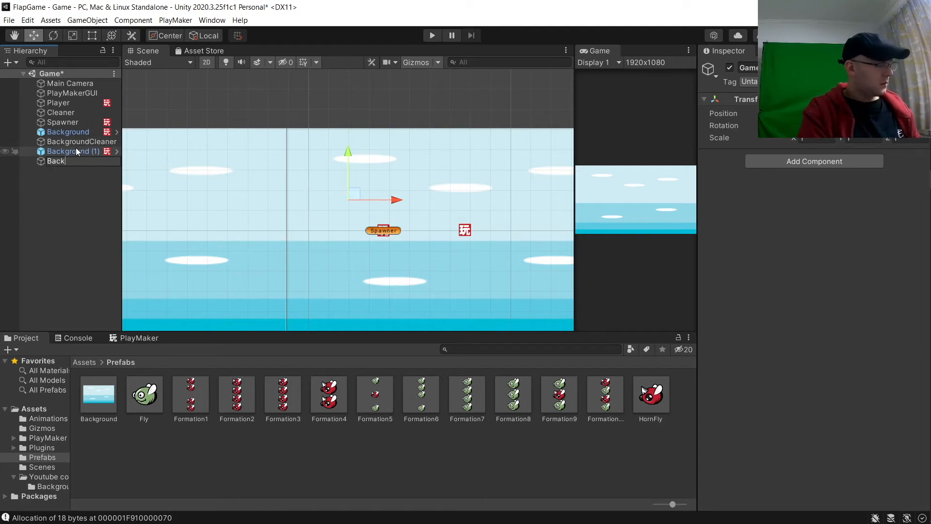
type("BackgroundSpan")
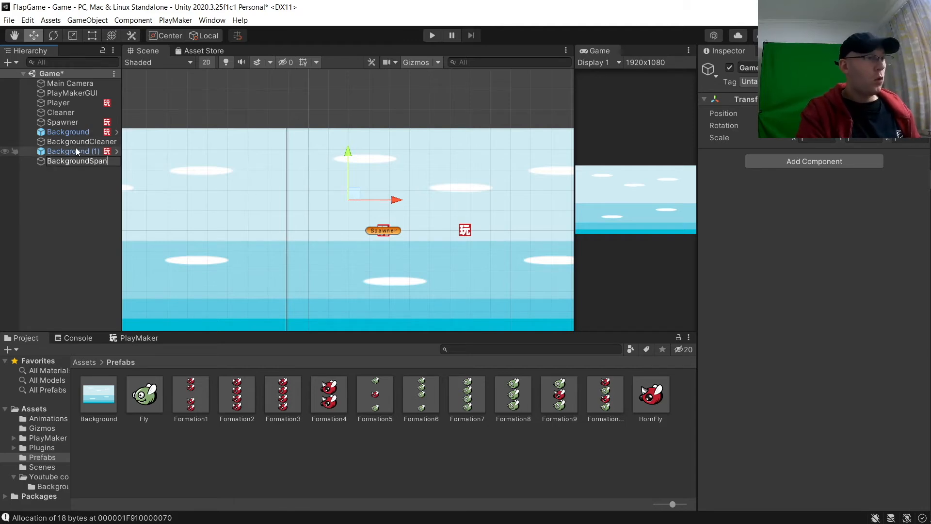
key("BackSpace")
type("wner")
key("Return")
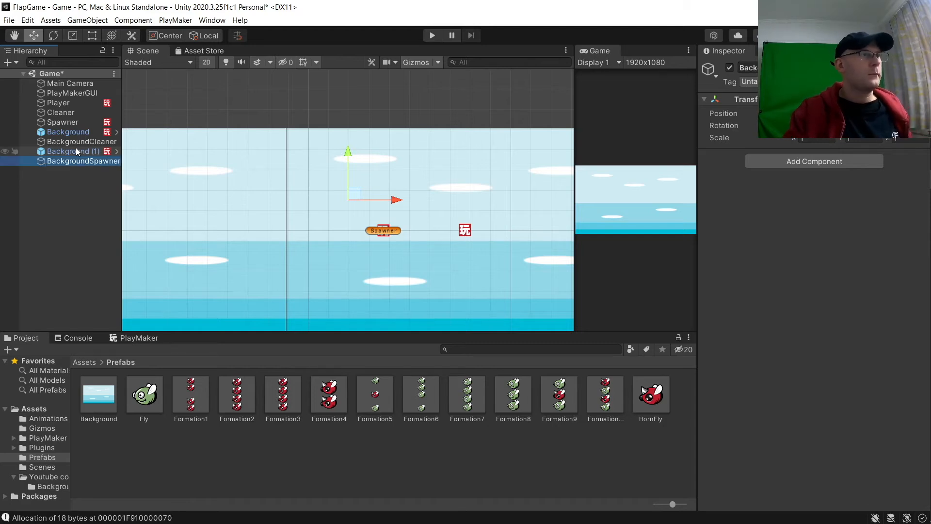
Step: Copy the X position of Background (1) to the BackgroundSpawner object
left_click(465, 230)
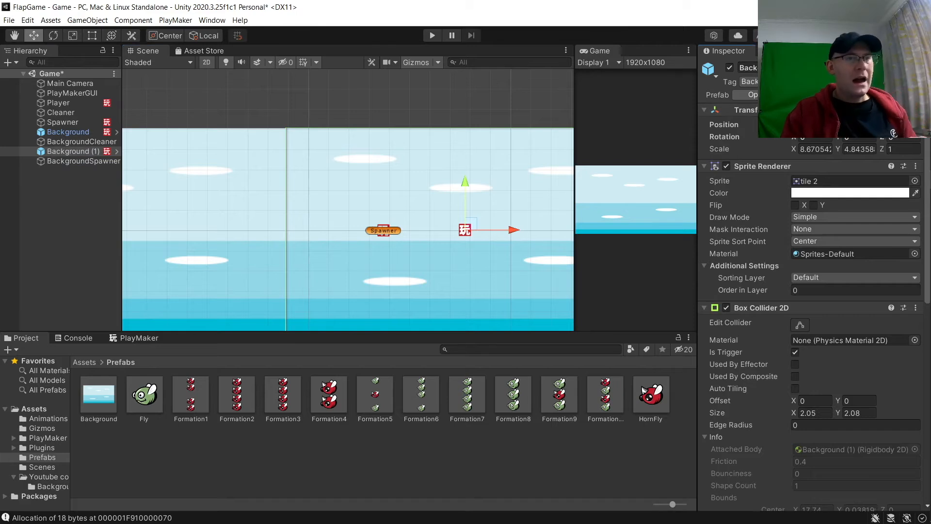
left_click(60, 162)
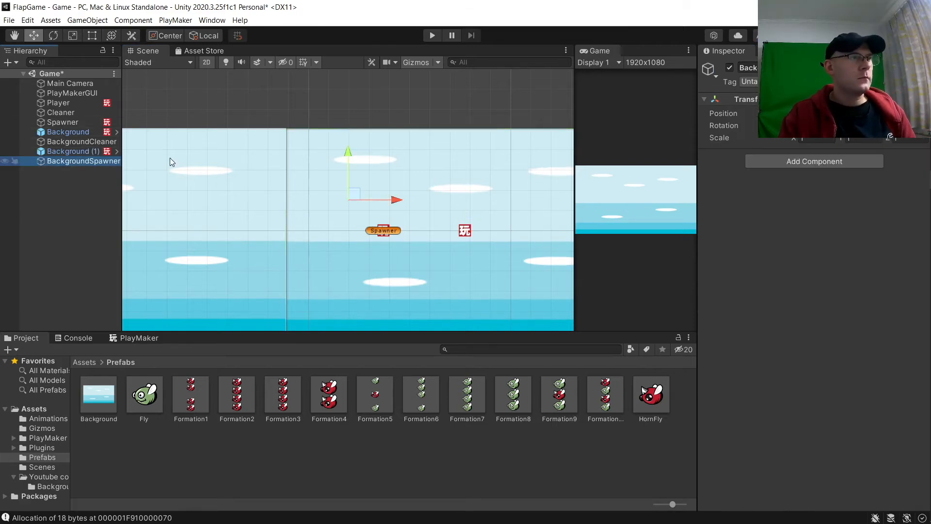
left_click(817, 114)
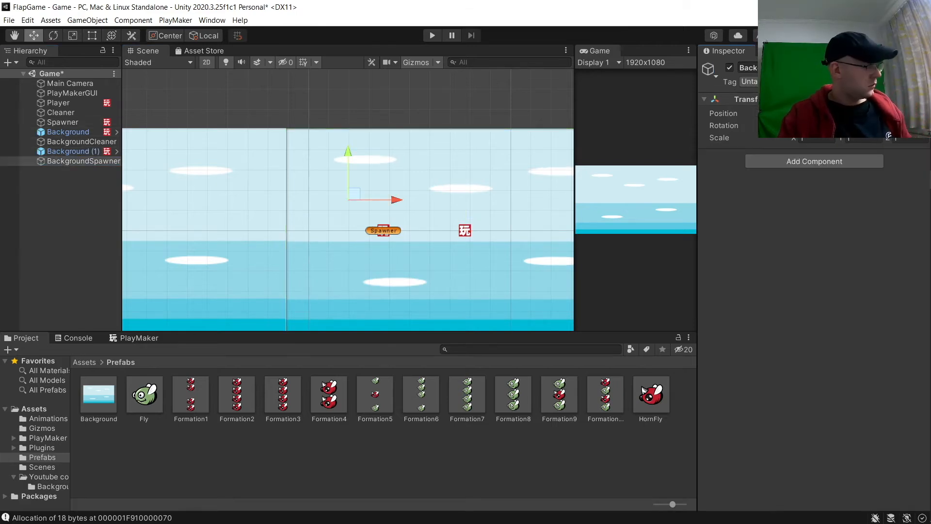
left_click_drag(841, 114, 826, 113)
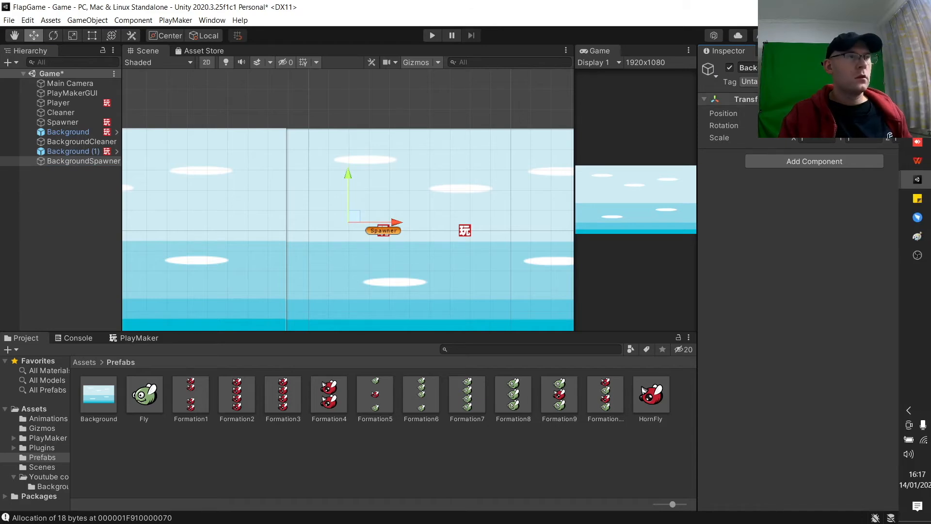
left_click(85, 148)
left_click(814, 125)
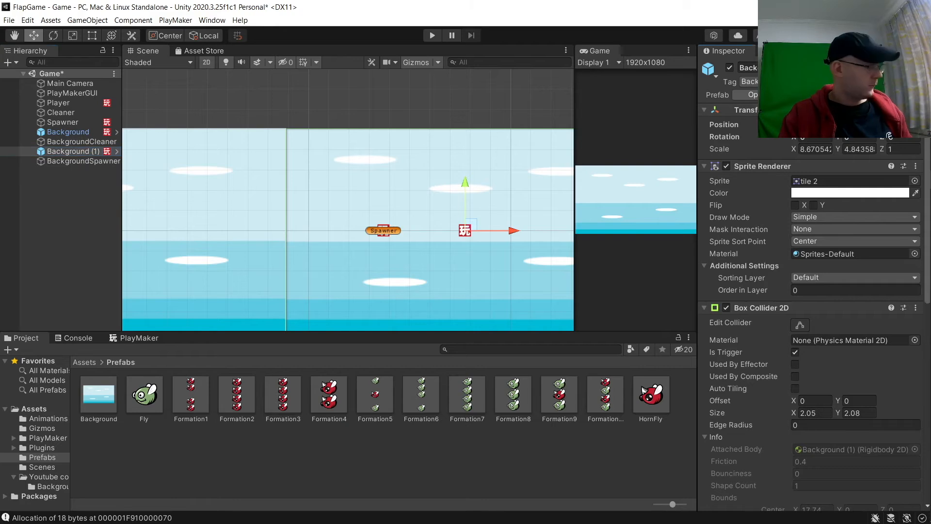
left_click(86, 161)
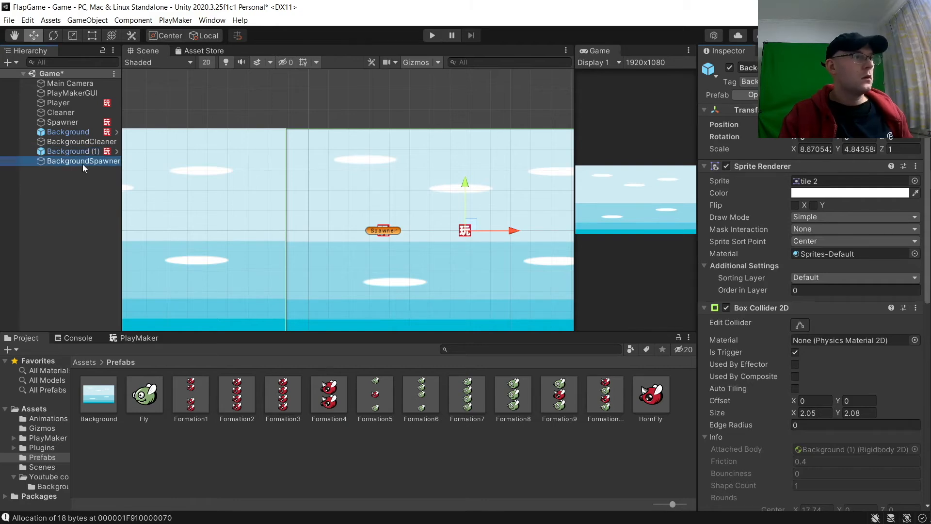
left_click(816, 113)
key("ctrl+v")
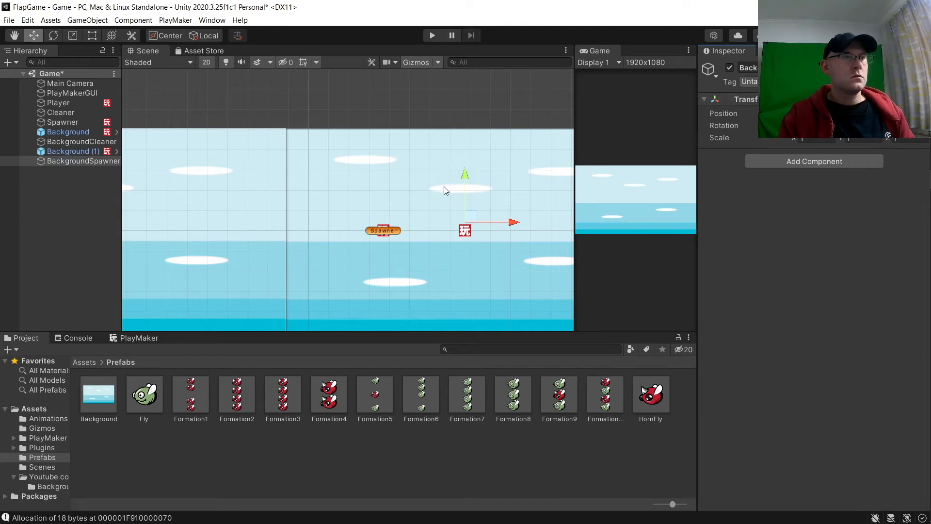
Step: Set BackgroundSpawner's Y position to 0 so it lines up with Background (1)
scroll(448, 199, "down", 3)
scroll(423, 203, "up", 4)
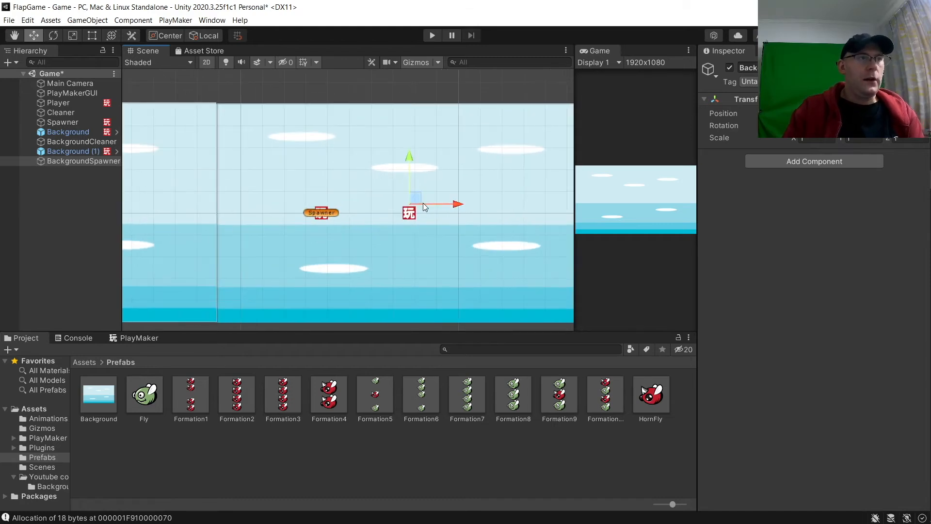
left_click(441, 153)
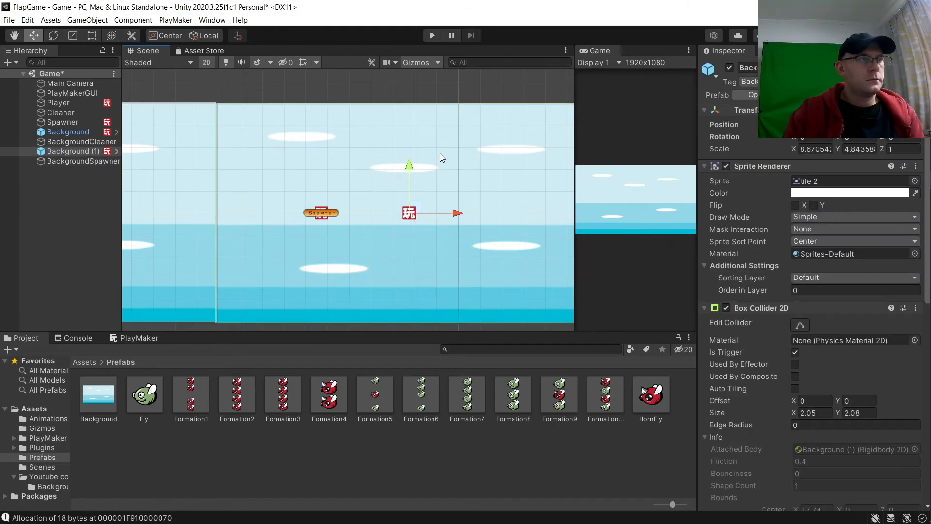
left_click(75, 161)
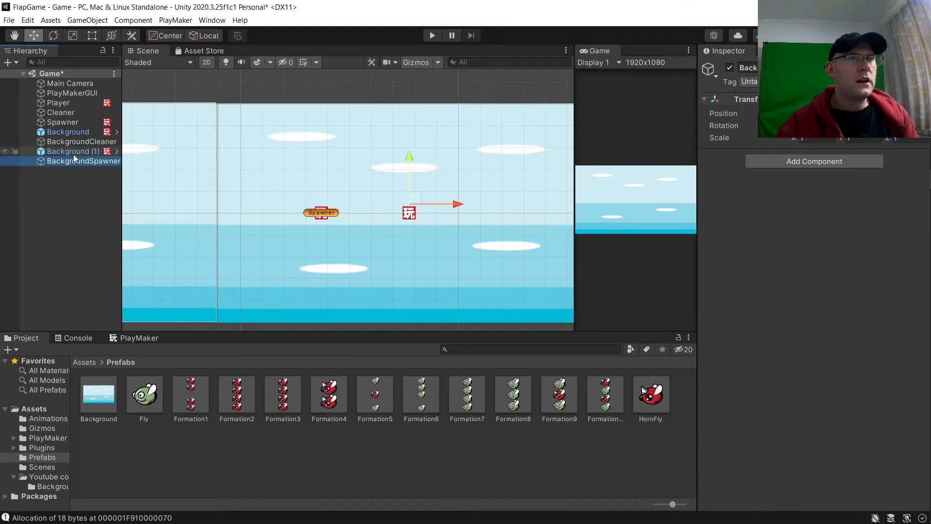
left_click(74, 154)
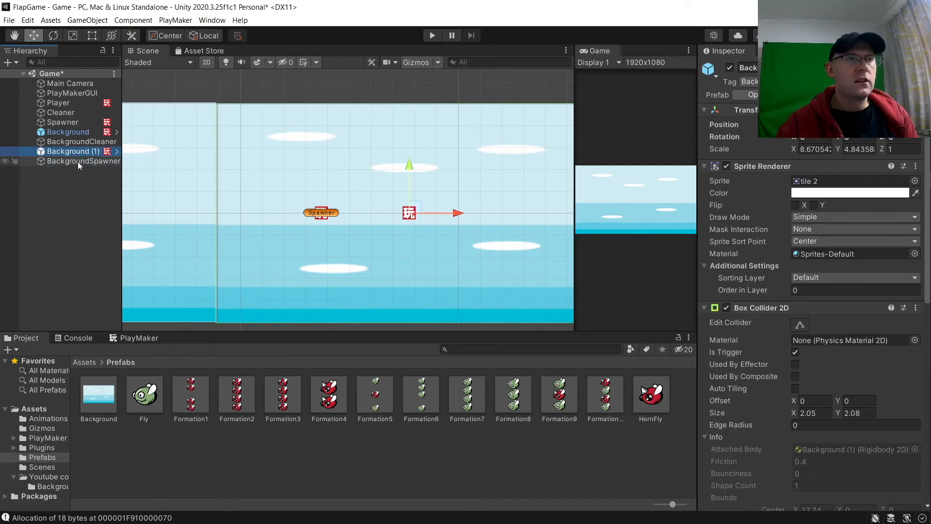
left_click(77, 162)
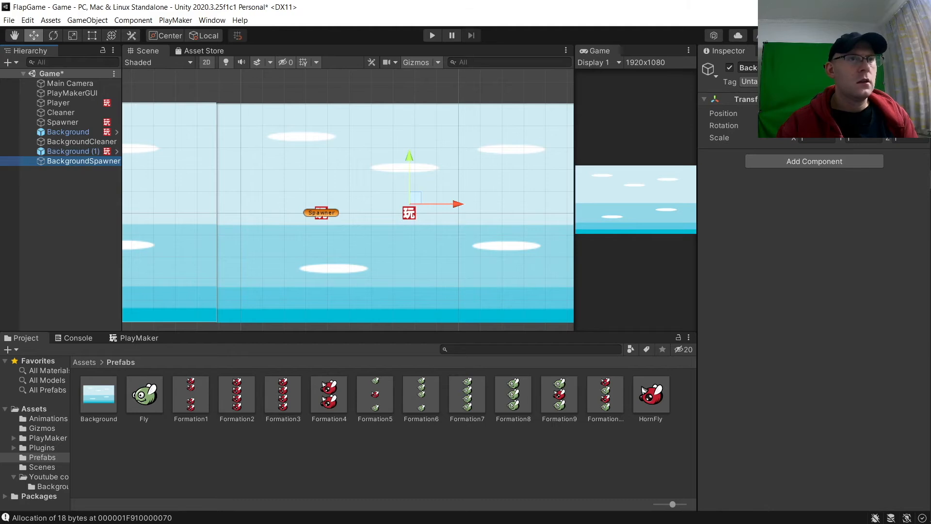
type("0")
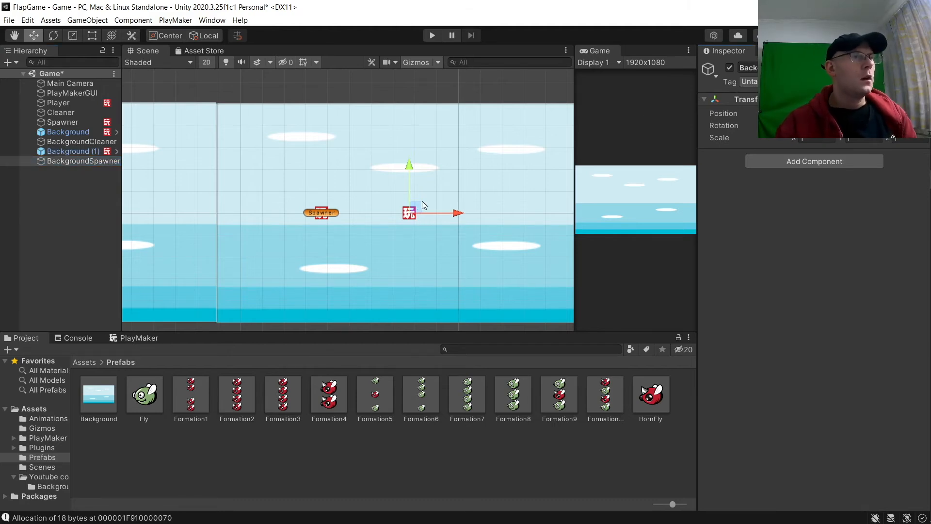
Step: Assign the purple label icon to the BackgroundSpawner object
left_click(708, 70)
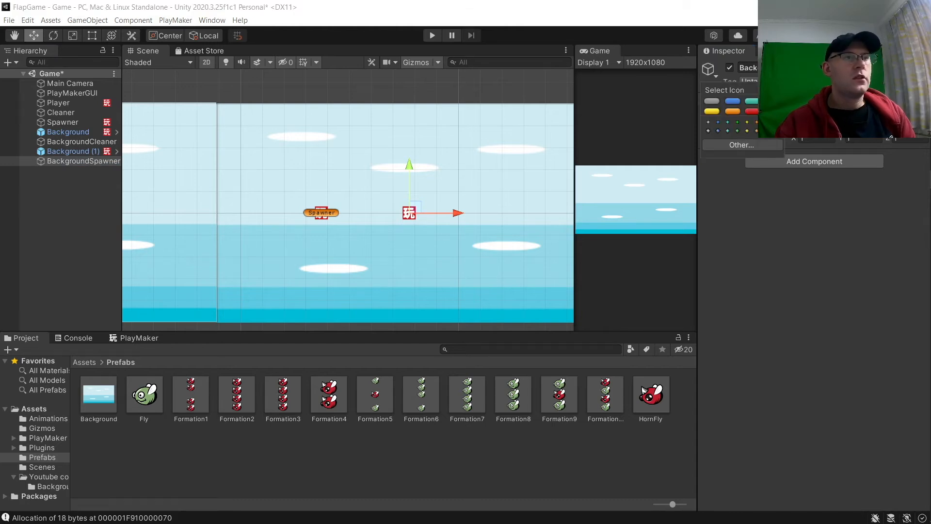
left_click(773, 111)
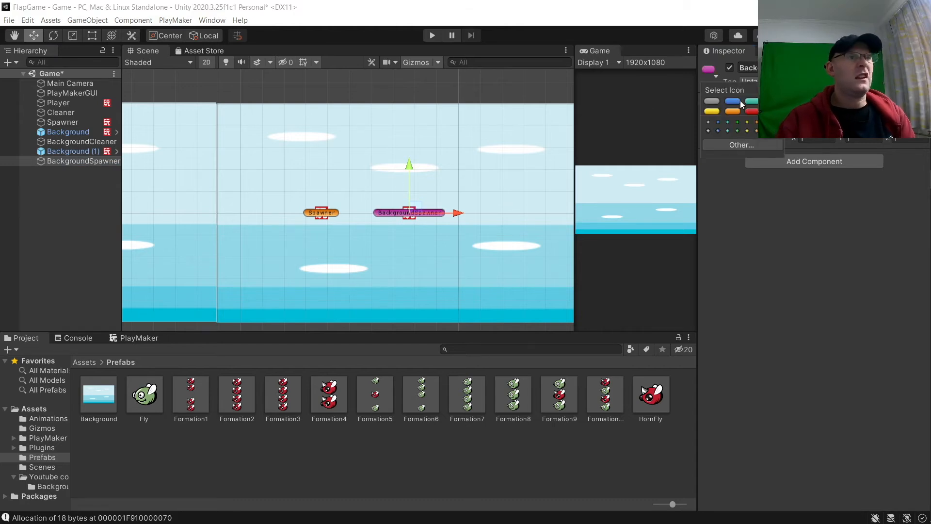
left_click(742, 313)
scroll(394, 228, "down", 3)
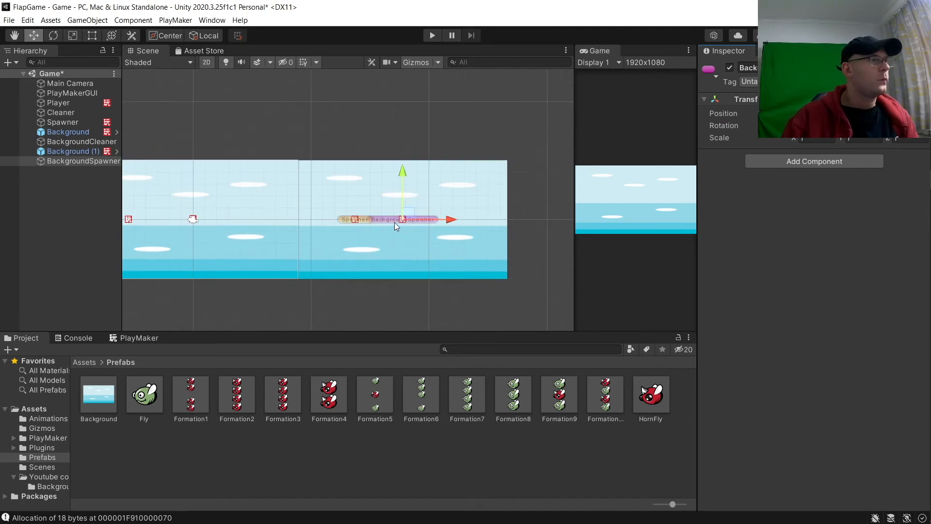
Step: Add a PlayMaker FSM to BackgroundSpawner and name it SpawnBackground
left_click(71, 161)
left_click(130, 336)
right_click(112, 402)
left_click(156, 410)
left_click(762, 173)
type("Spawn")
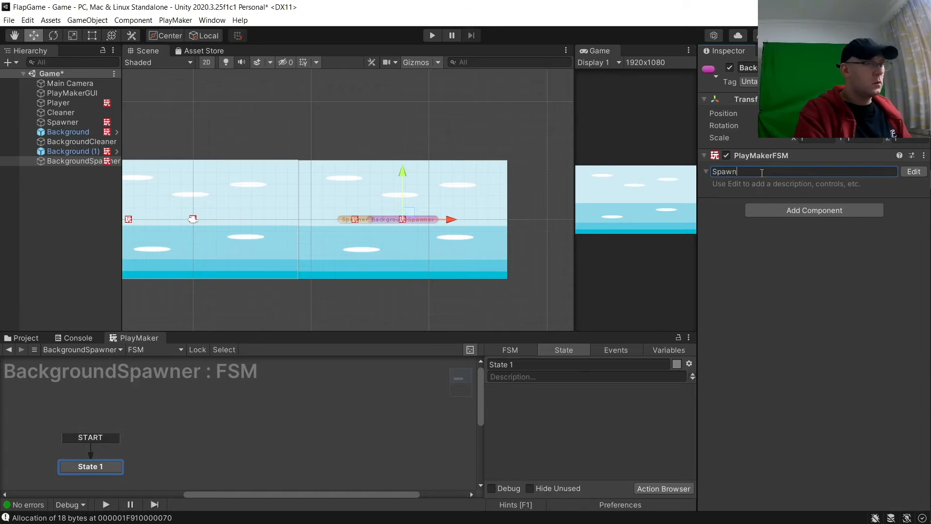
type("Background")
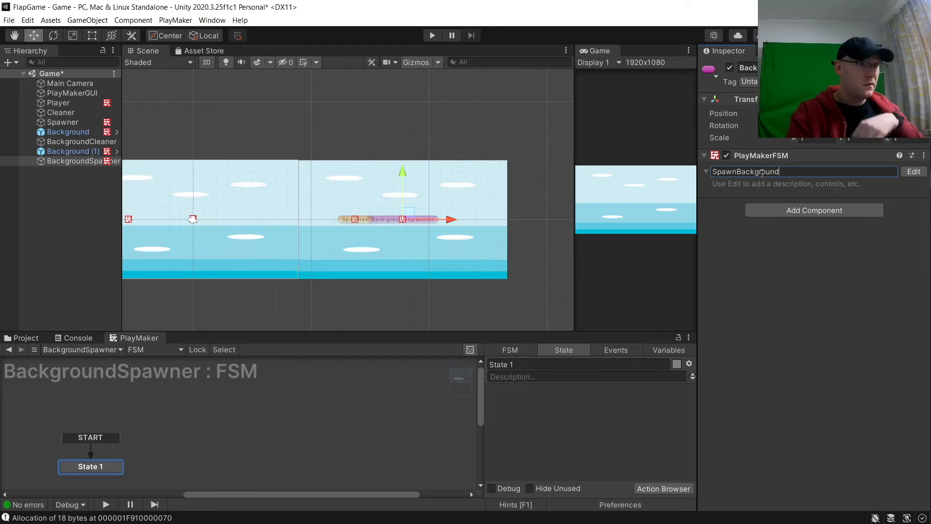
key("Return")
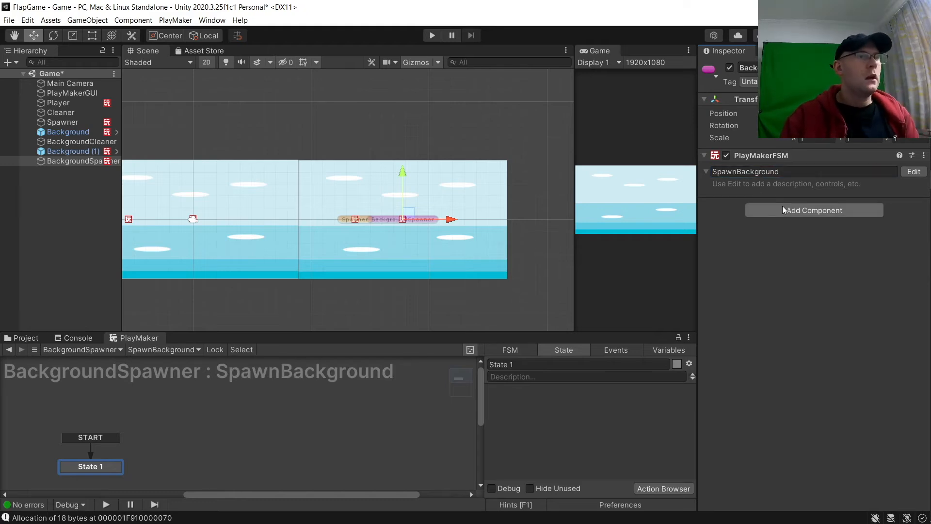
Step: Move State 1 slightly in the FSM graph and rename it as SpawnBG
left_click_drag(106, 466, 109, 457)
left_click(550, 362)
type("SpawnBG")
key("Return")
Step: Add a Create Object action to the SpawnBG state
left_click(663, 488)
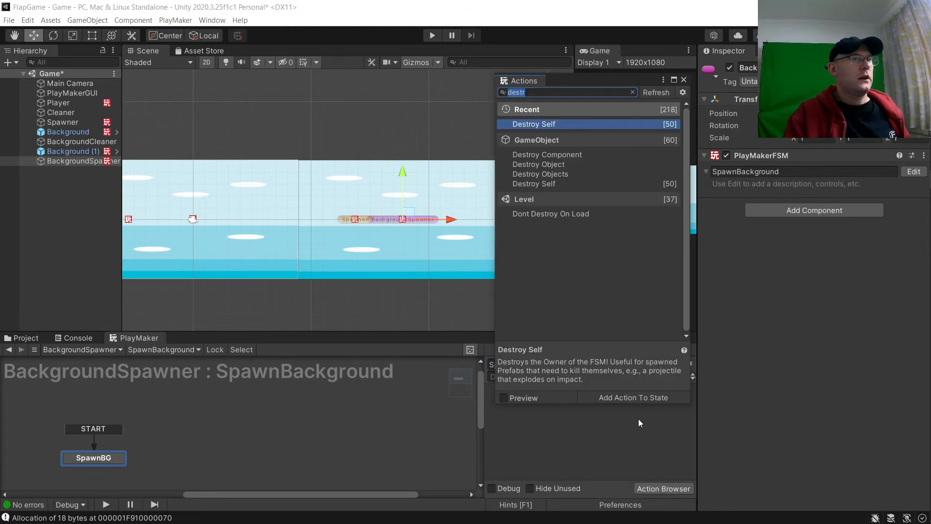
type("Create")
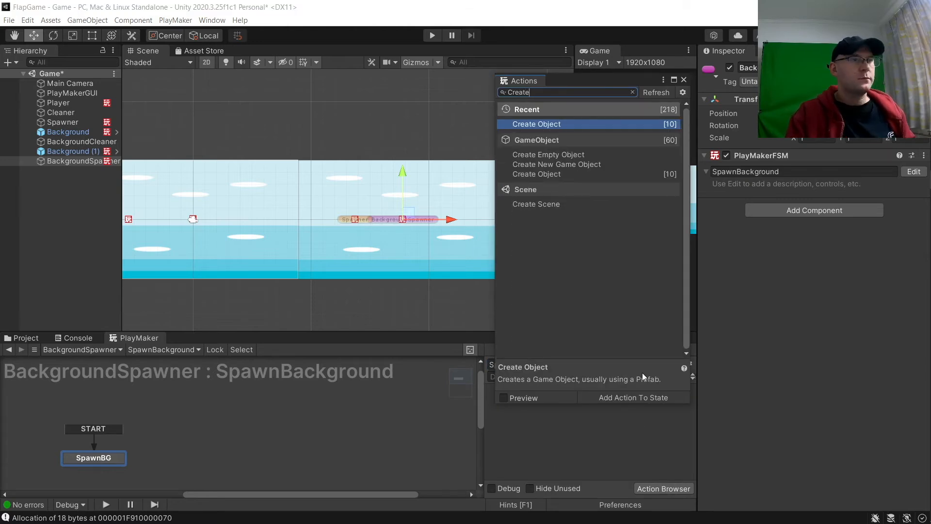
key("Return")
left_click(684, 80)
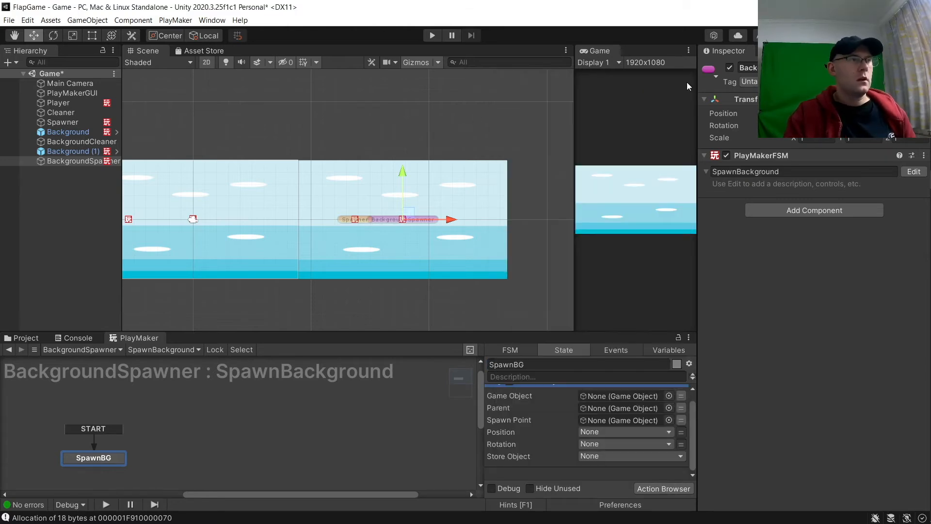
Step: Set the Create Object action's spawn point to BackgroundSpawner and its game object to the Background prefab asset
left_click(51, 162)
left_click_drag(51, 162, 601, 436)
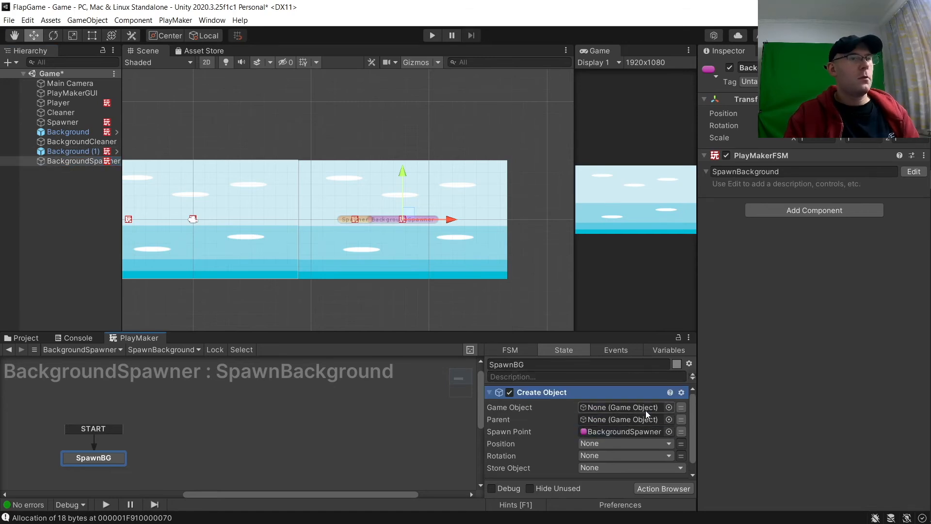
left_click(669, 407)
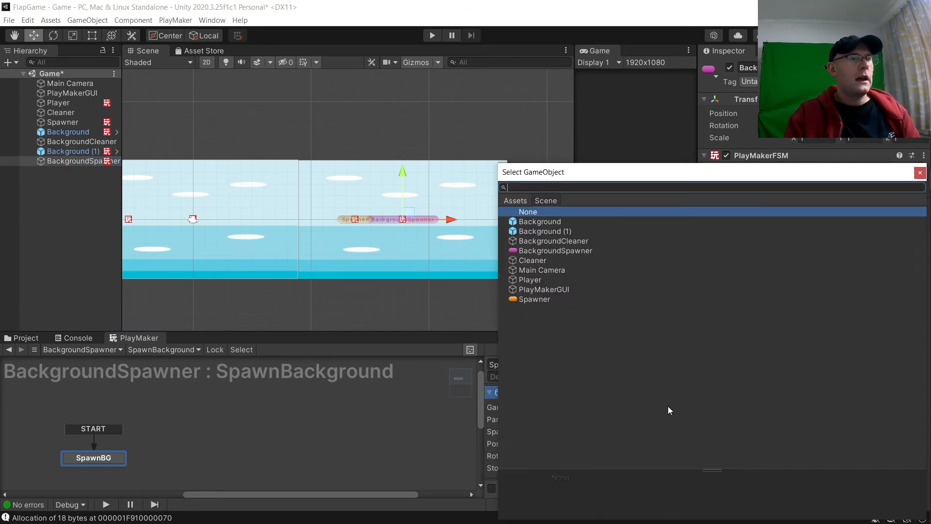
left_click(515, 200)
double_click(587, 235)
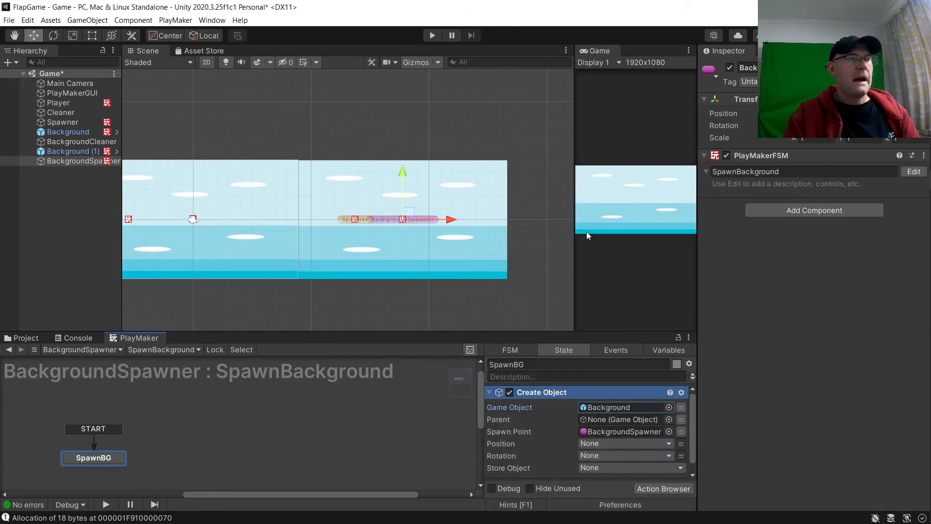
scroll(563, 417, "down", 1)
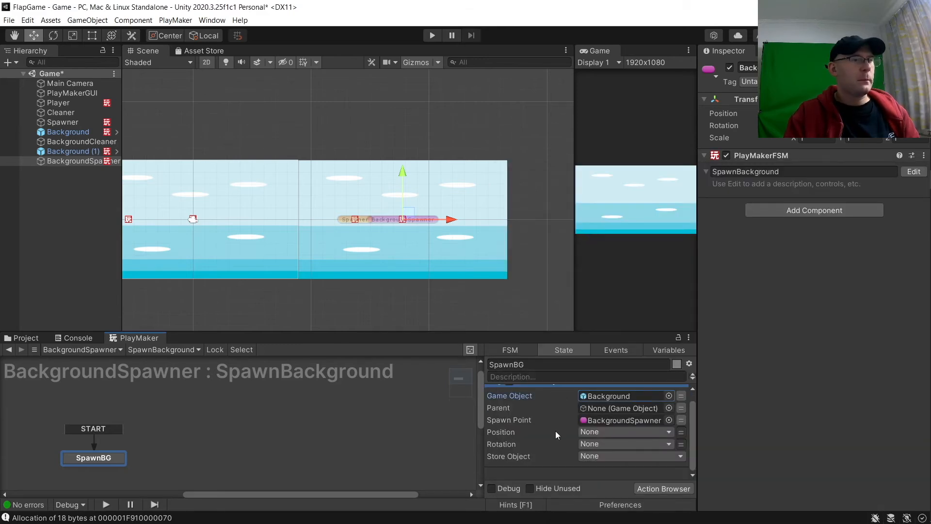
Step: Deactivate the BackgroundSpawner object in the scene
left_click(304, 434)
left_click(77, 161)
left_click(728, 68)
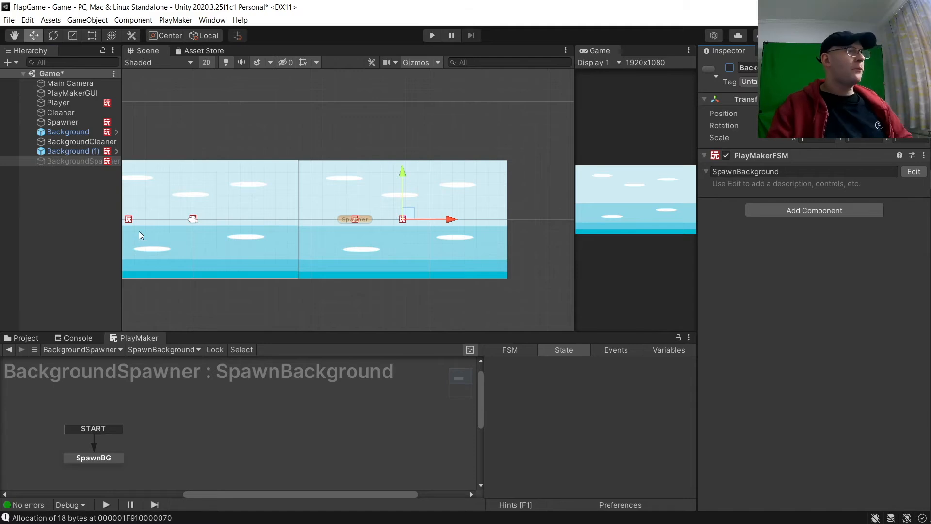
Step: Add a new PlayMaker FSM to the BackgroundCleaner object
left_click(87, 141)
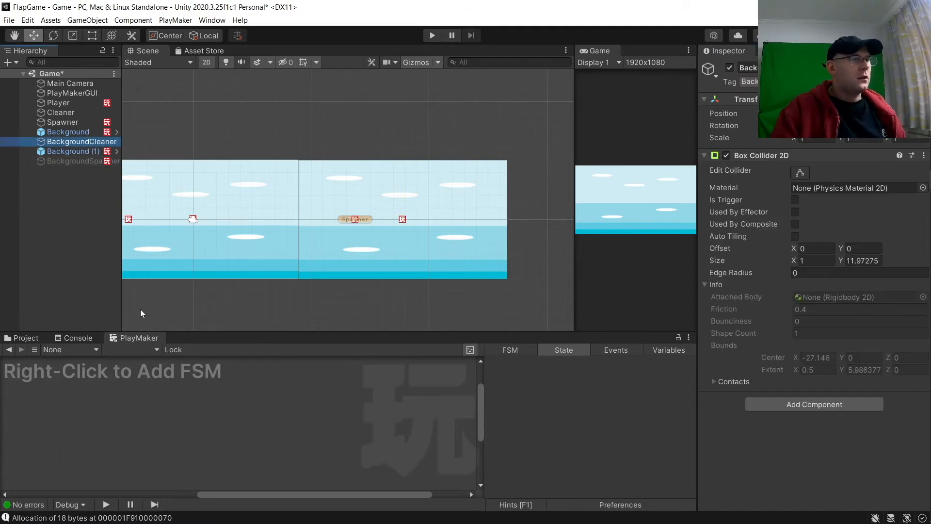
left_click(153, 350)
mouse_move(112, 363)
left_click(209, 363)
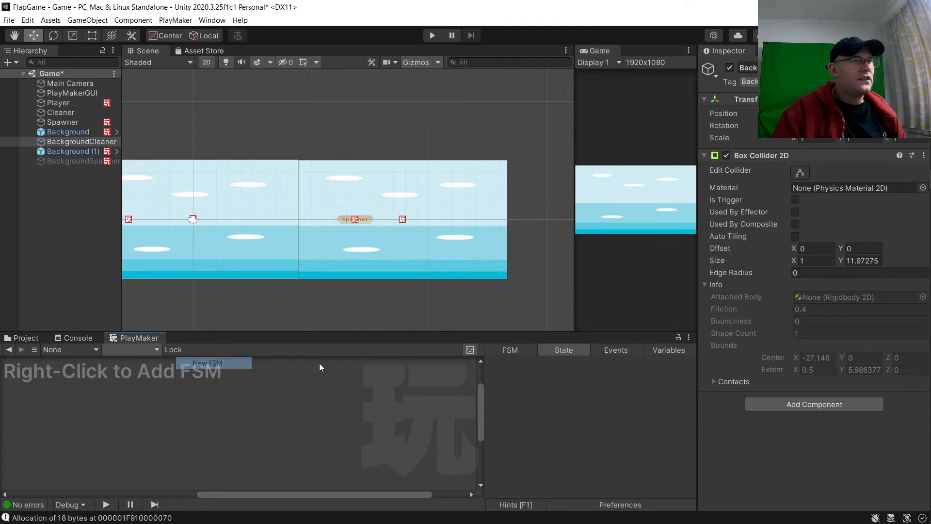
Step: Name BackgroundCleaner's new FSM ActivateSpawner
left_click_drag(768, 413, 586, 408)
type("Accti")
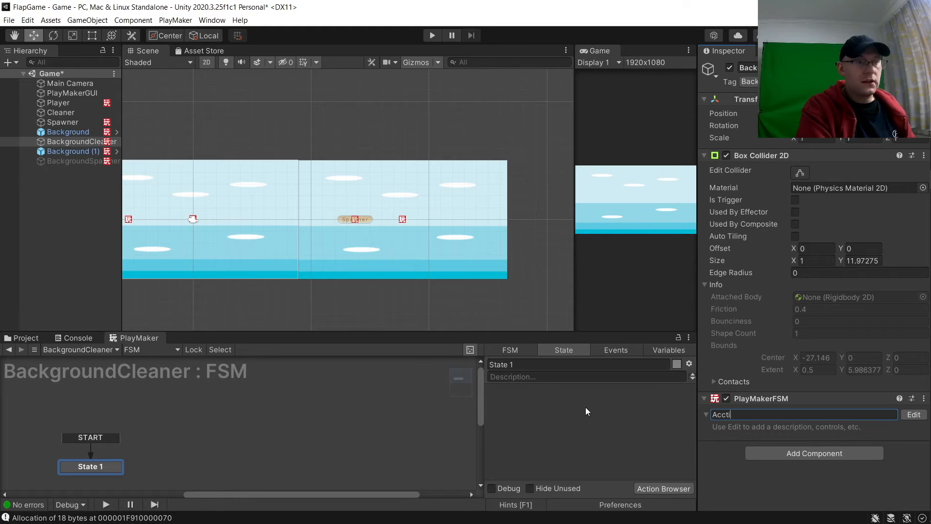
key("BackSpace")
key("BackSpace")
key("BackSpace")
type("ticv")
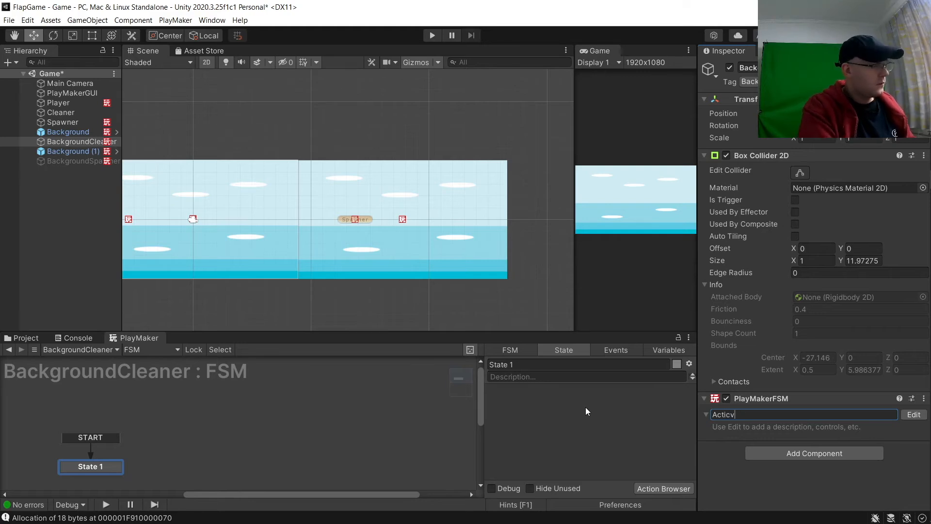
key("BackSpace")
key("BackSpace")
type("vateSpawner")
key("Return")
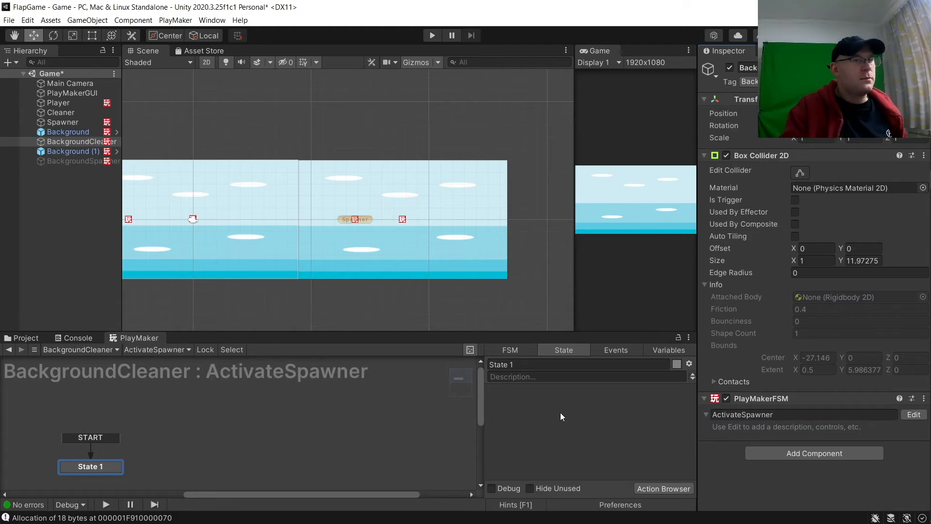
Step: Add a second state to the ActivateSpawner FSM and line it up beside State 1
right_click(232, 430)
left_click(267, 301)
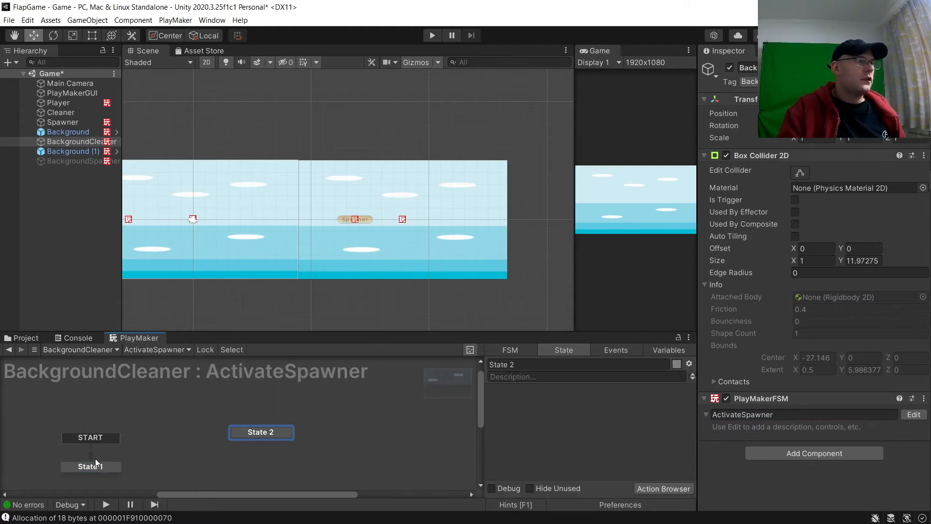
left_click_drag(97, 464, 96, 450)
left_click_drag(229, 435, 156, 453)
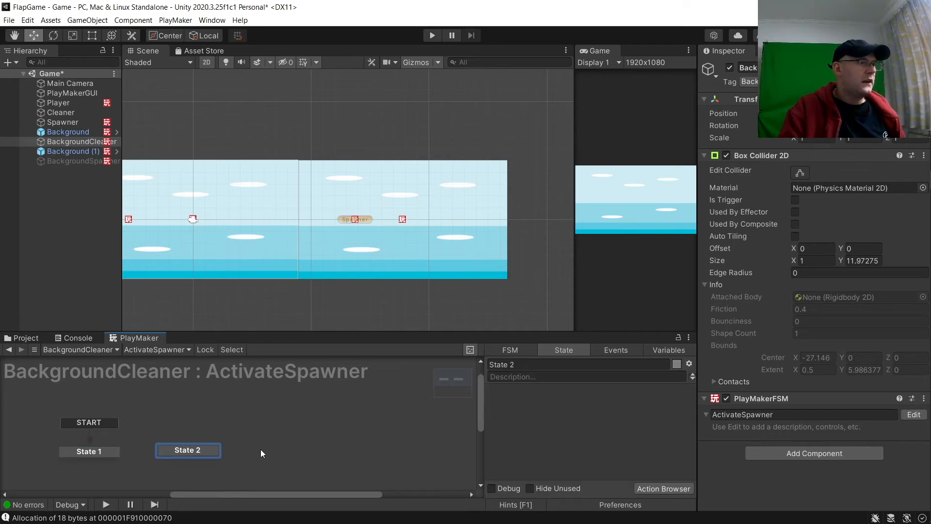
Step: Add two more states, State 3 and State 4, to BackgroundCleaner's ActivateSpawner FSM
left_click(318, 438)
right_click(318, 437)
left_click(330, 310)
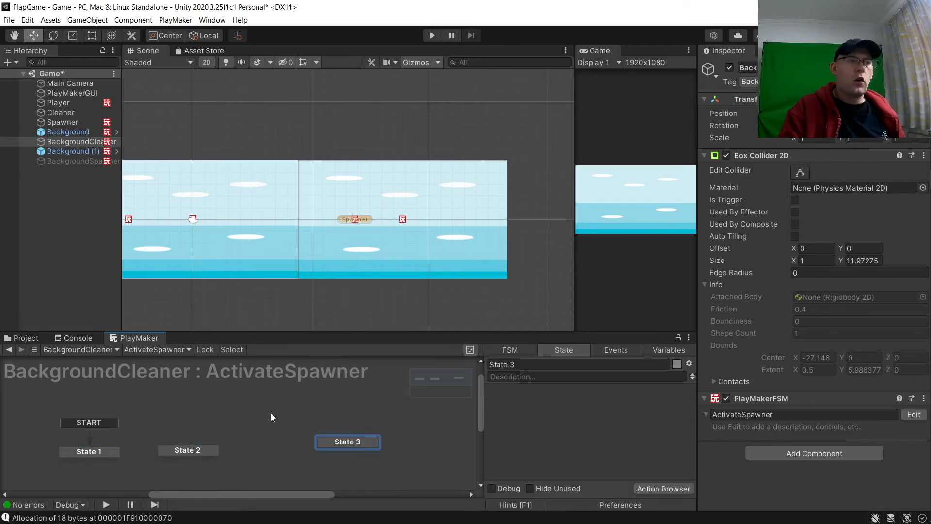
right_click(283, 430)
left_click(331, 314)
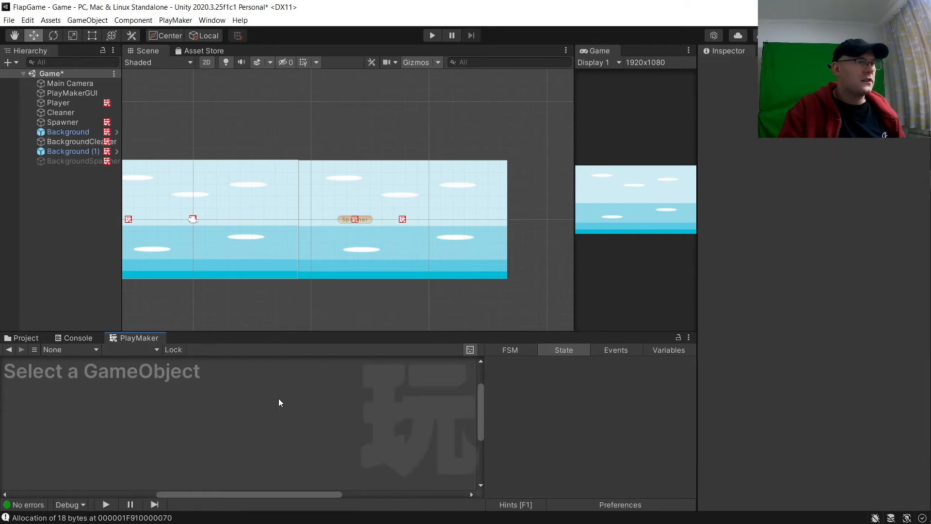
left_click(73, 142)
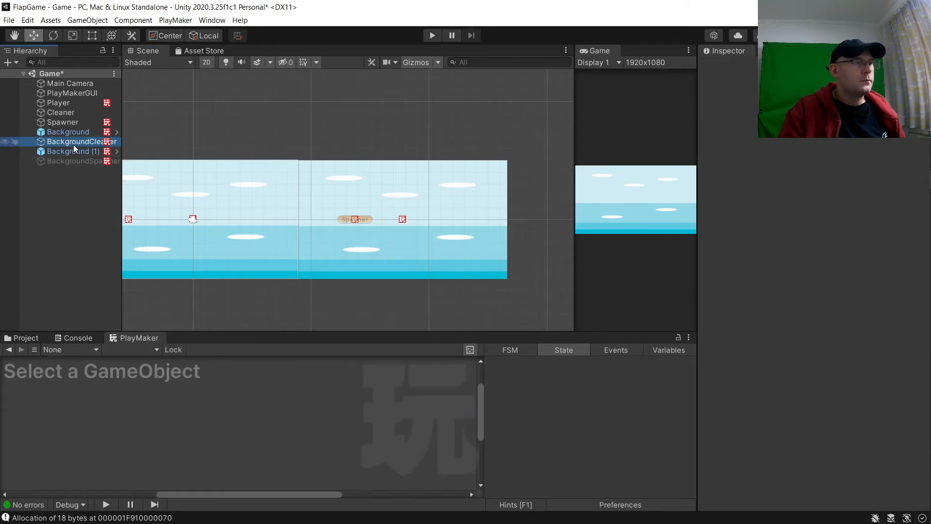
right_click(235, 415)
left_click(286, 291)
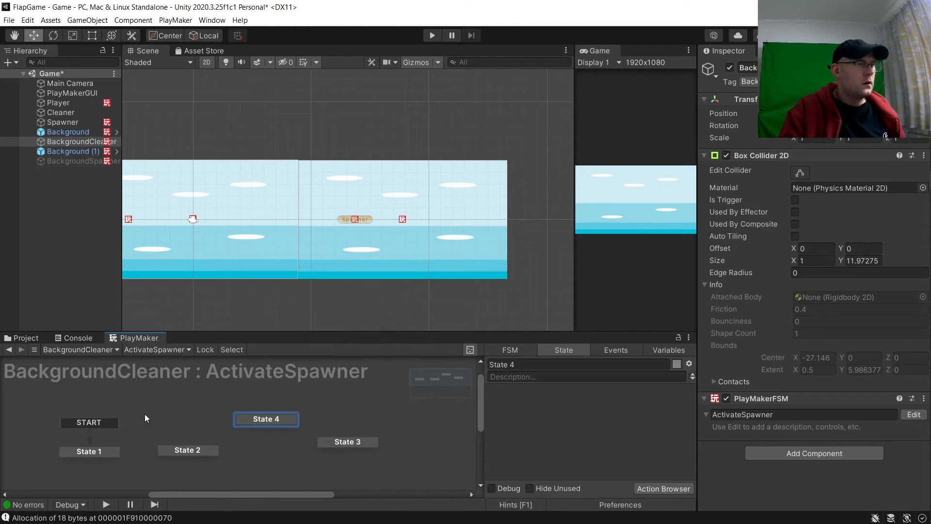
Step: Rename State 1 as OnBGTouch
left_click(109, 450)
left_click(553, 366)
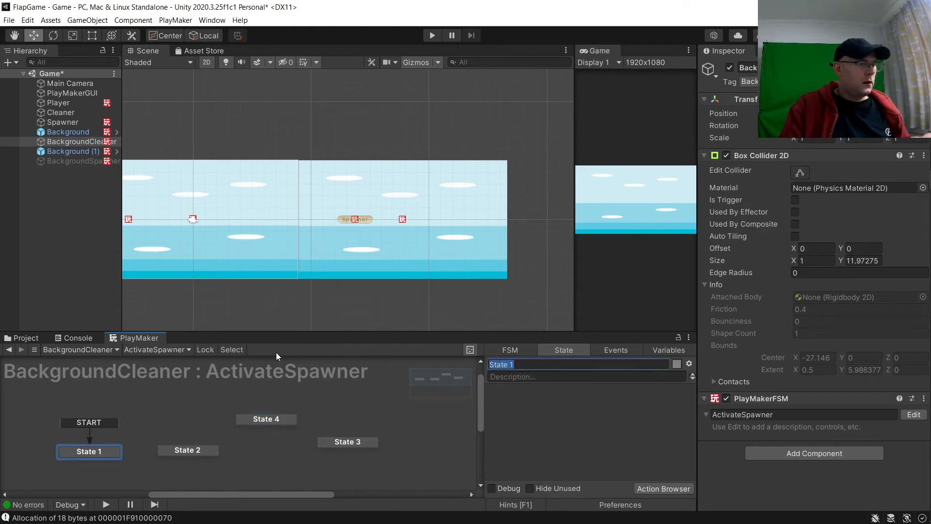
type("On")
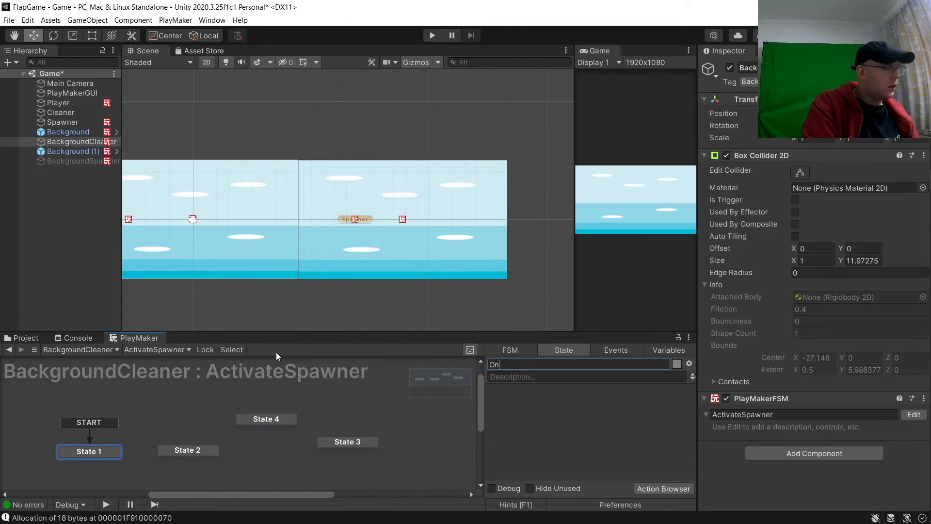
type("BGTouch")
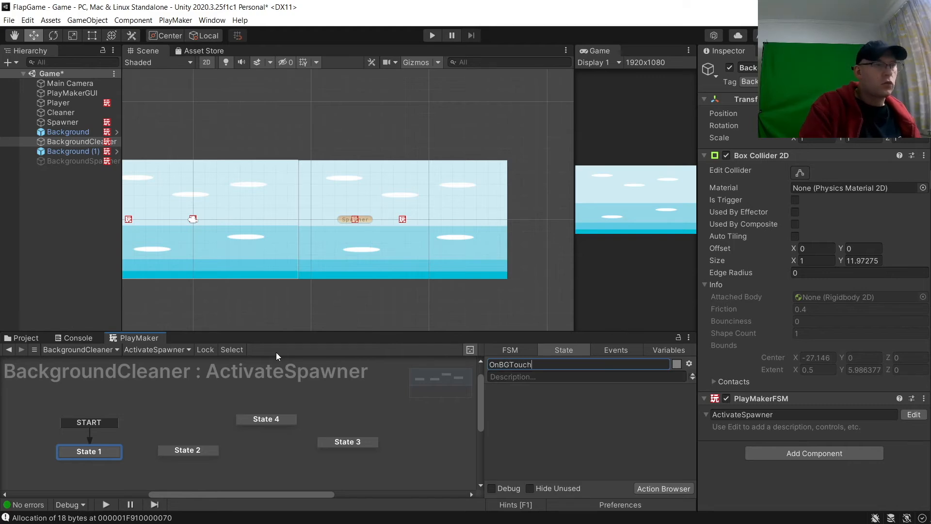
Step: Rename State 2 as TurnOnBGSpawn
left_click(198, 449)
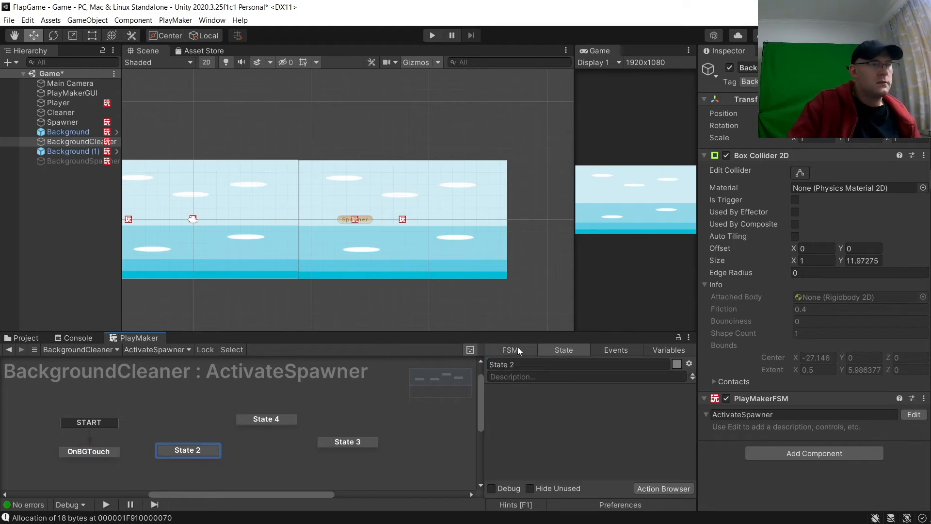
left_click(534, 365)
type("TurnO")
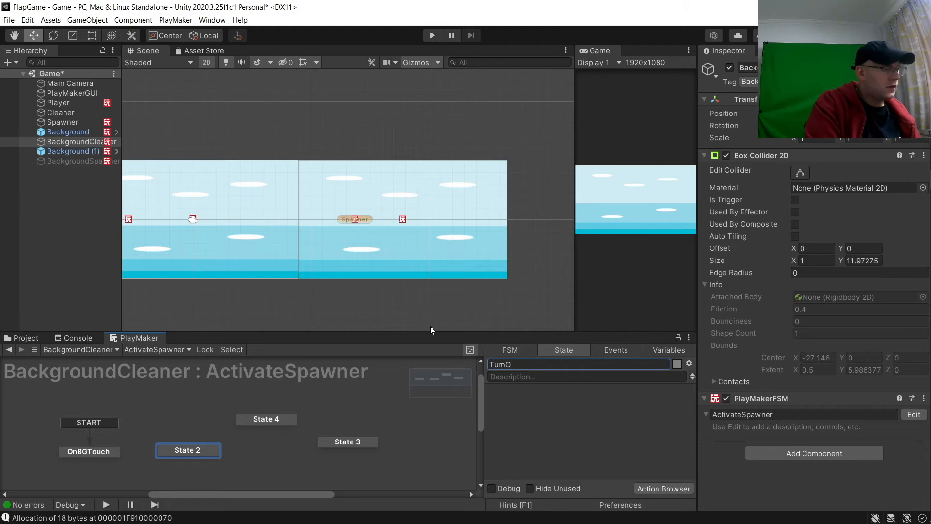
type("nBGSpawn")
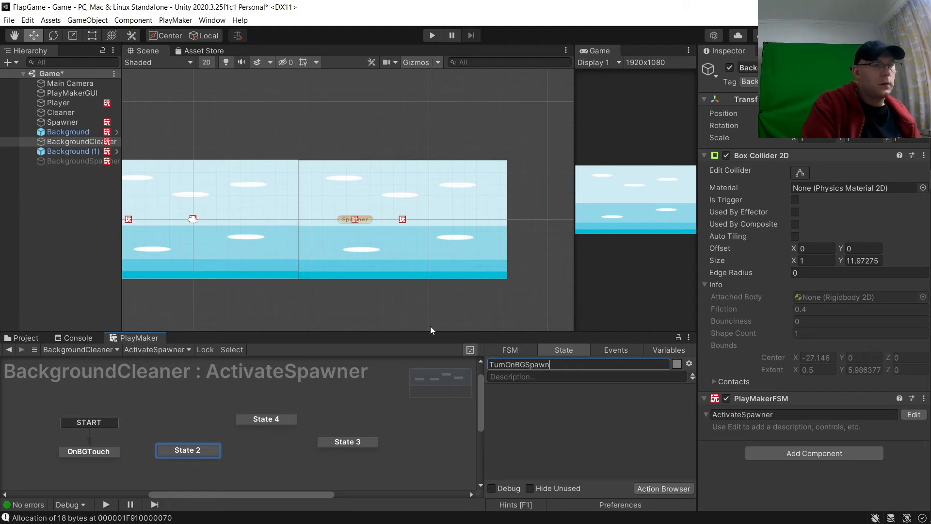
key("Return")
Step: Rename State 4 as Wait
left_click(270, 419)
key("ctrl+a")
type("wait")
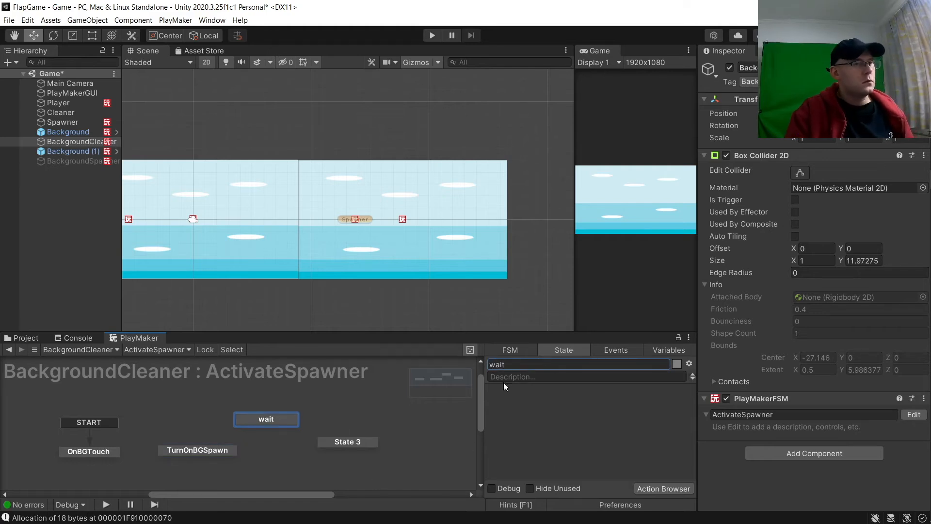
key("ctrl+a")
type("Wait")
Step: Rename State 3 as TurnOffBGSpawn
left_click(368, 440)
left_click(523, 365)
key("ctrl+a")
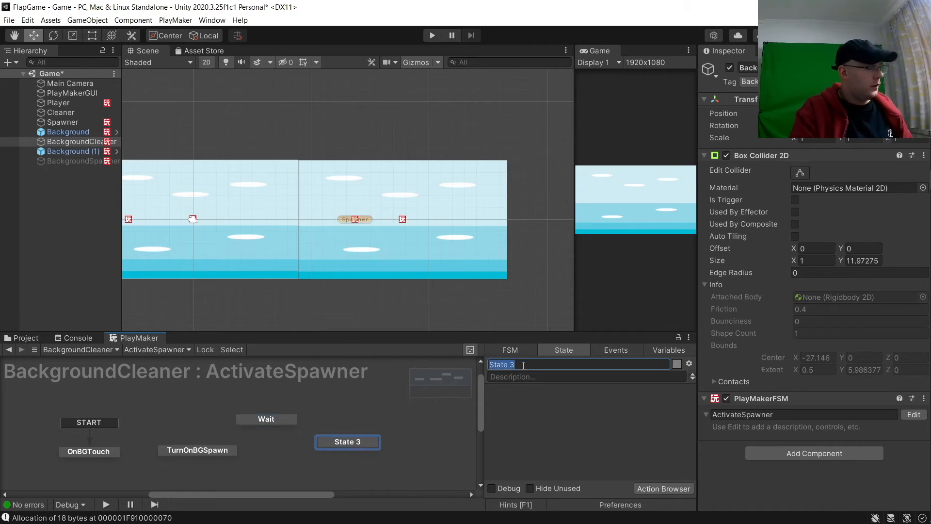
type("TurnOff")
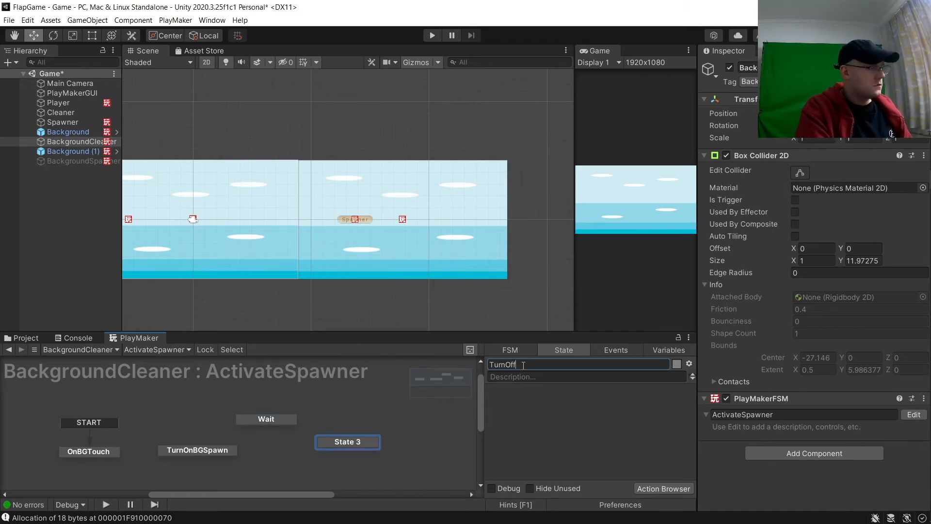
type("BGSpanw")
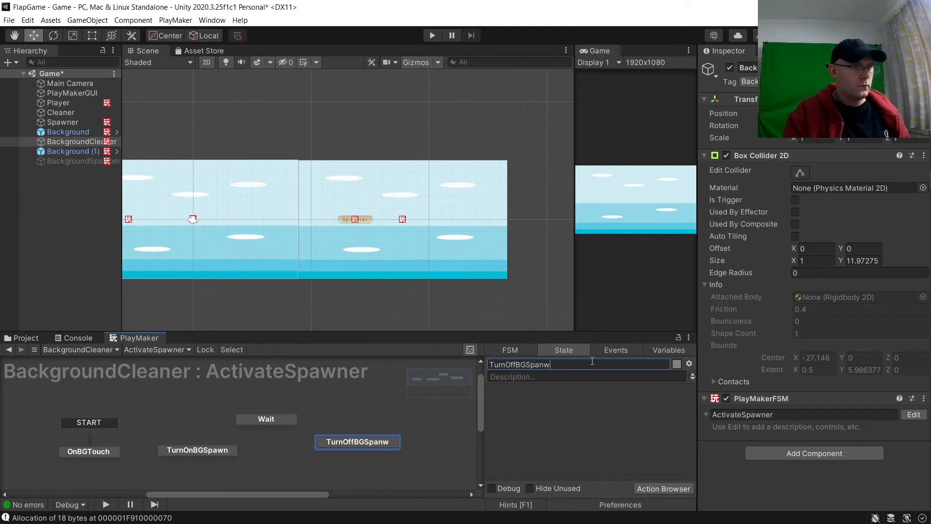
key("BackSpace")
key("BackSpace")
type("wn")
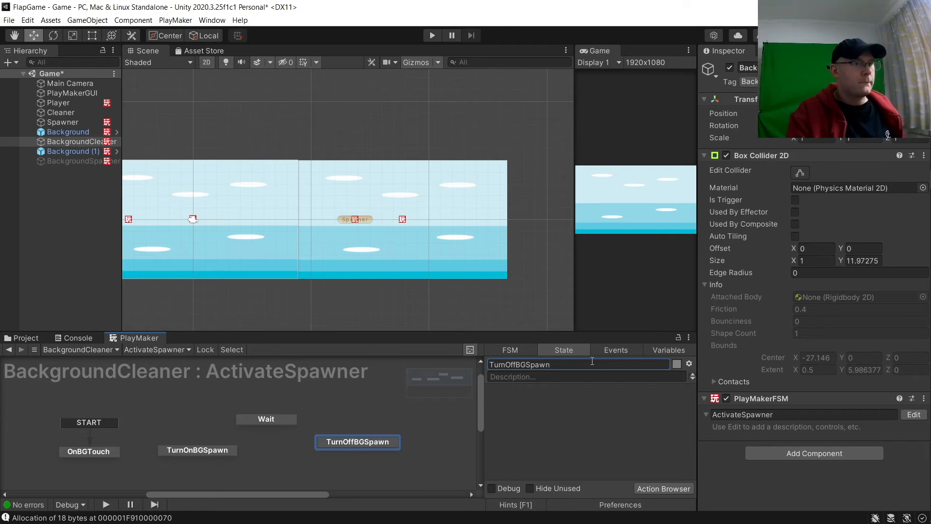
Step: Add a FINISHED transition to each of the OnBGTouch and TurnOnBGSpawn states
right_click(85, 453)
mouse_move(161, 357)
left_click(237, 355)
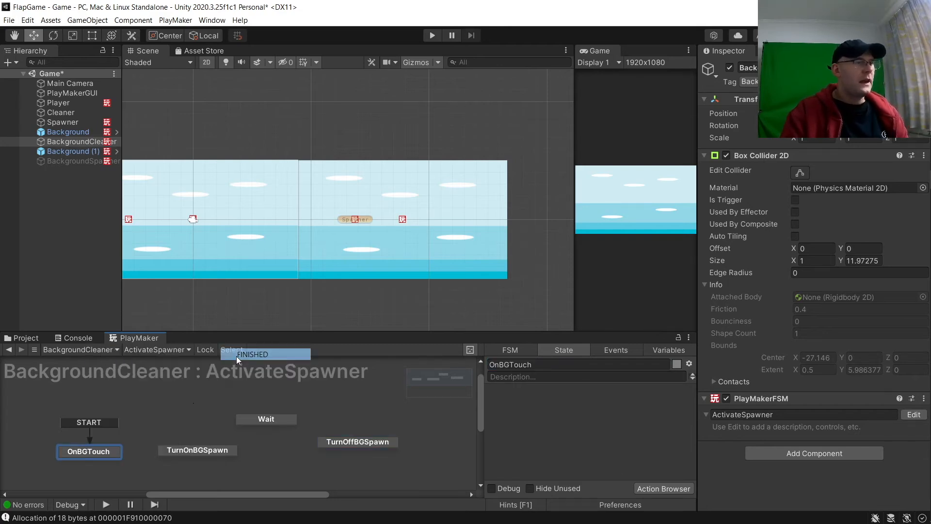
right_click(198, 447)
mouse_move(283, 346)
left_click(384, 346)
Step: Add a FINISHED transition to each of the Wait and TurnOffBGSpawn states
right_click(282, 420)
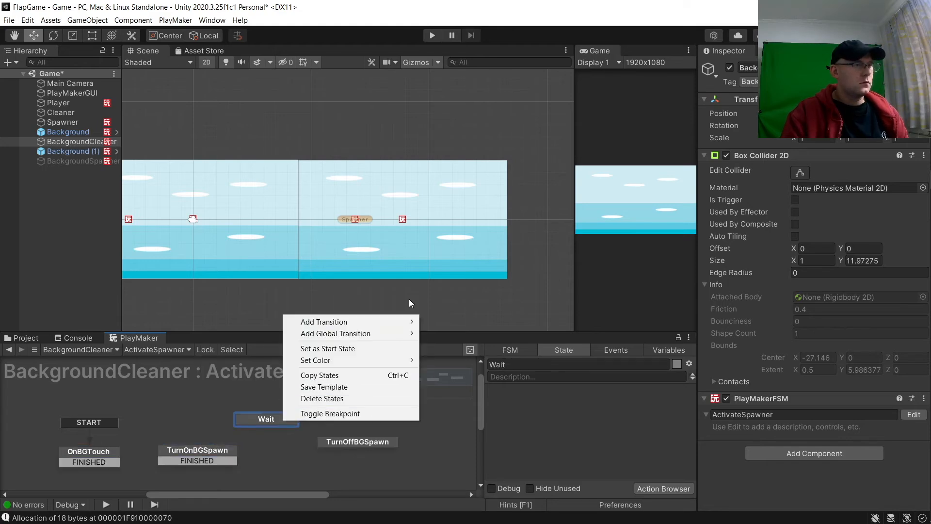
left_click(425, 322)
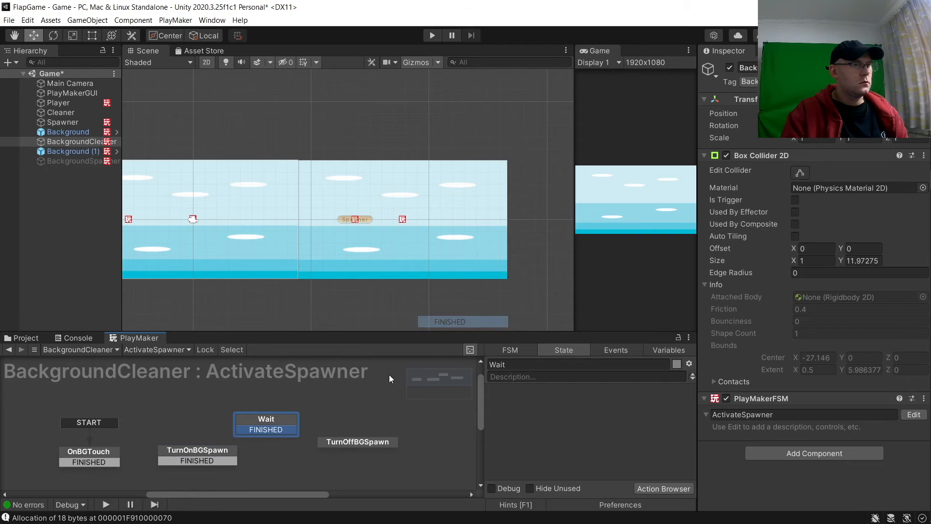
left_click(365, 444)
right_click(364, 444)
mouse_move(445, 345)
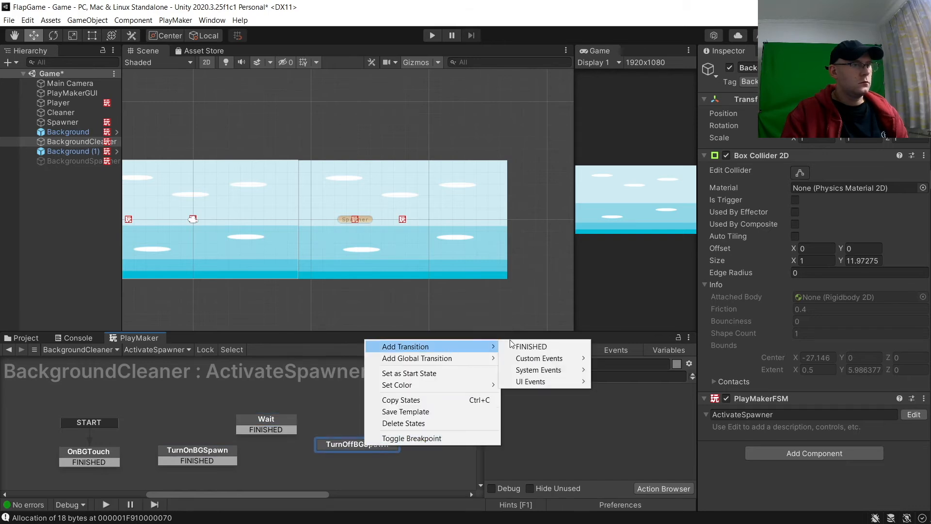
left_click(512, 345)
Step: Link the FINISHED transitions in a loop from OnBGTouch to TurnOnBGSpawn, Wait, TurnOffBGSpawn and back to OnBGTouch
mouse_move(95, 461)
left_mouse_down()
mouse_move(187, 462)
mouse_move(257, 427)
mouse_move(344, 446)
mouse_move(294, 391)
mouse_move(52, 473)
mouse_move(83, 452)
left_mouse_up()
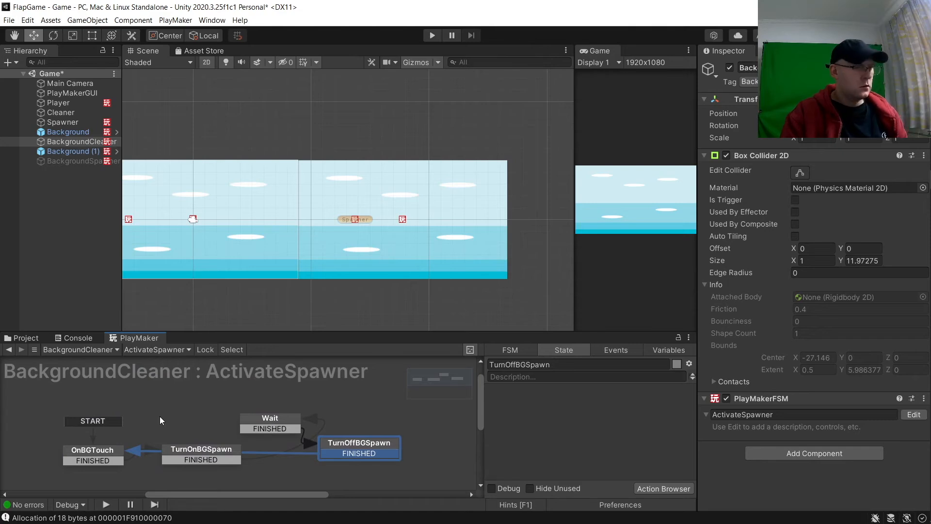
Step: Add a Trigger2D Event action to the OnBGTouch state, with Collide Tag Background and Send Event FINISHED
left_click(105, 454)
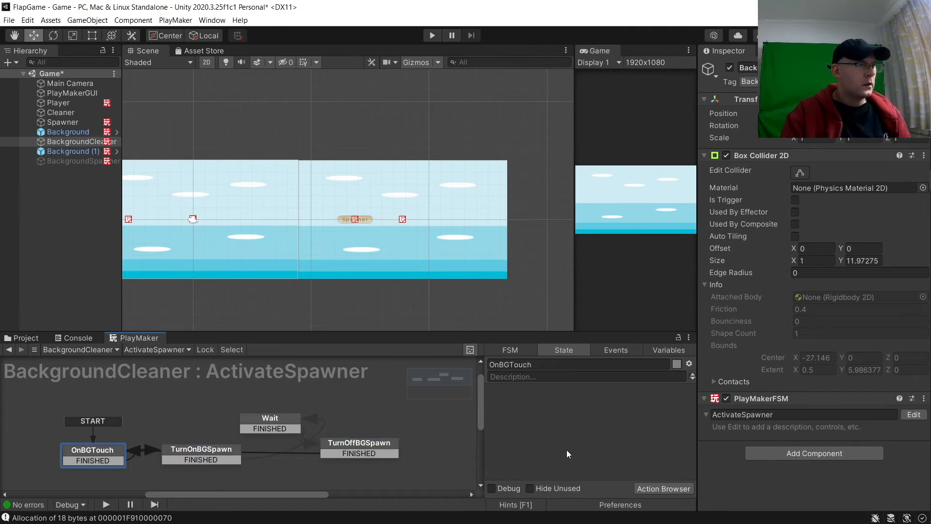
left_click(663, 488)
type("trigger")
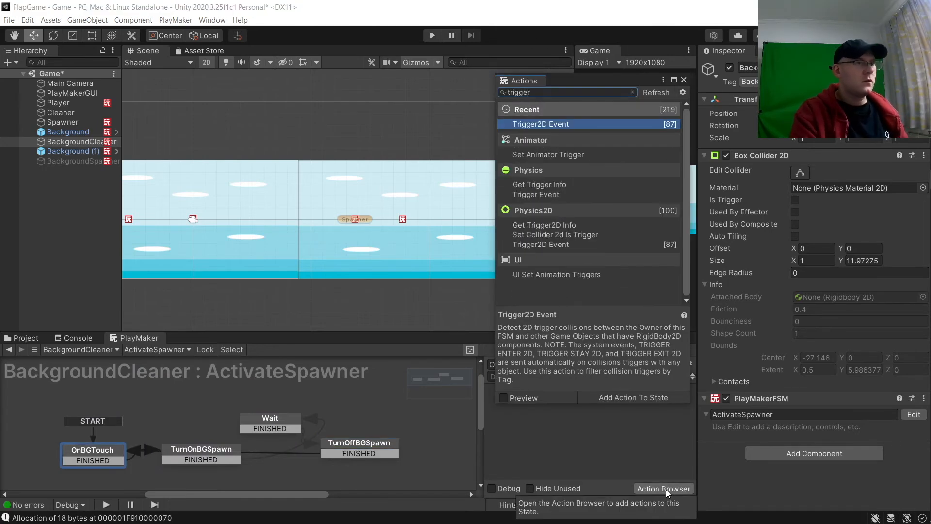
key("Return")
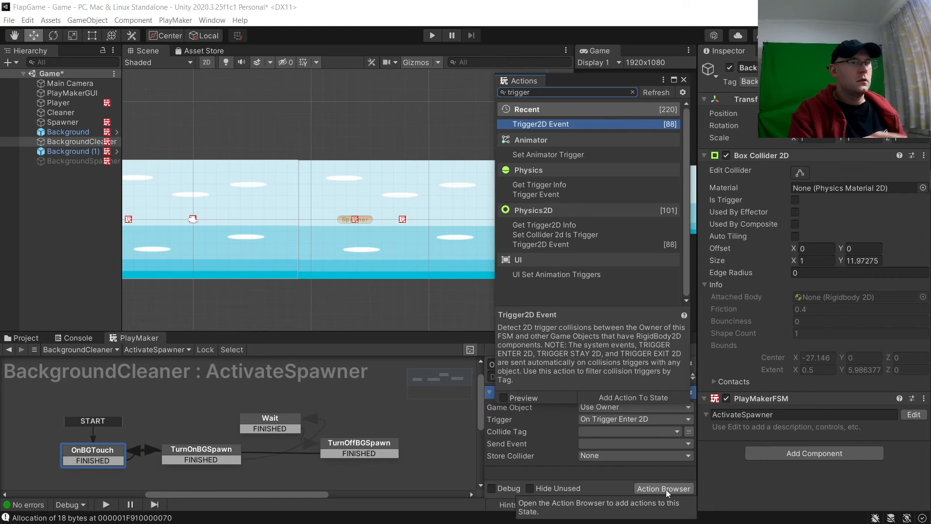
left_click(589, 431)
left_click(611, 413)
left_click(603, 443)
left_click(616, 387)
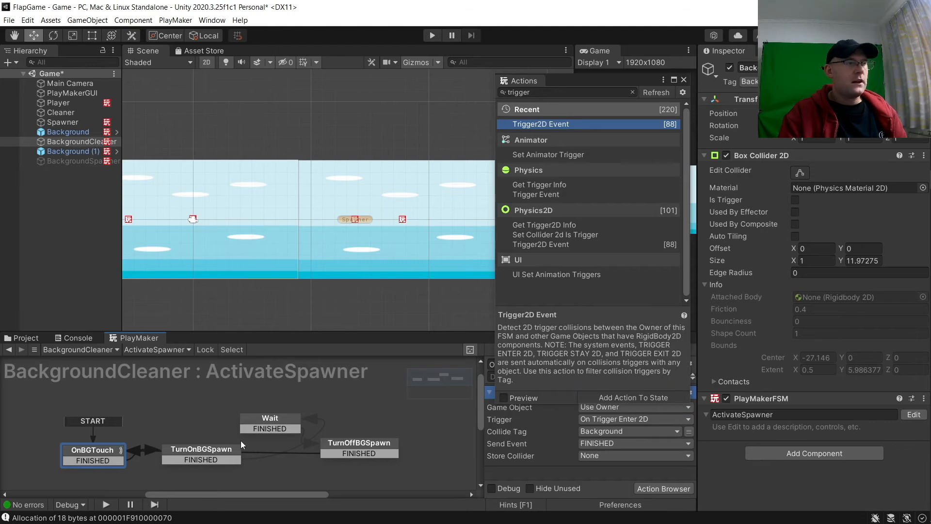
Step: Add an Activate Game Object action to both the TurnOnBGSpawn and TurnOffBGSpawn states
left_click(198, 454)
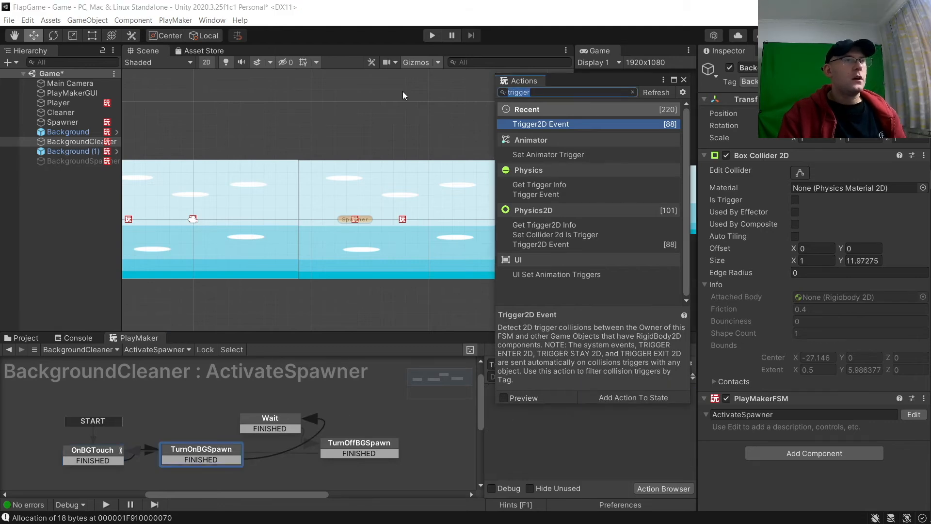
type("Act")
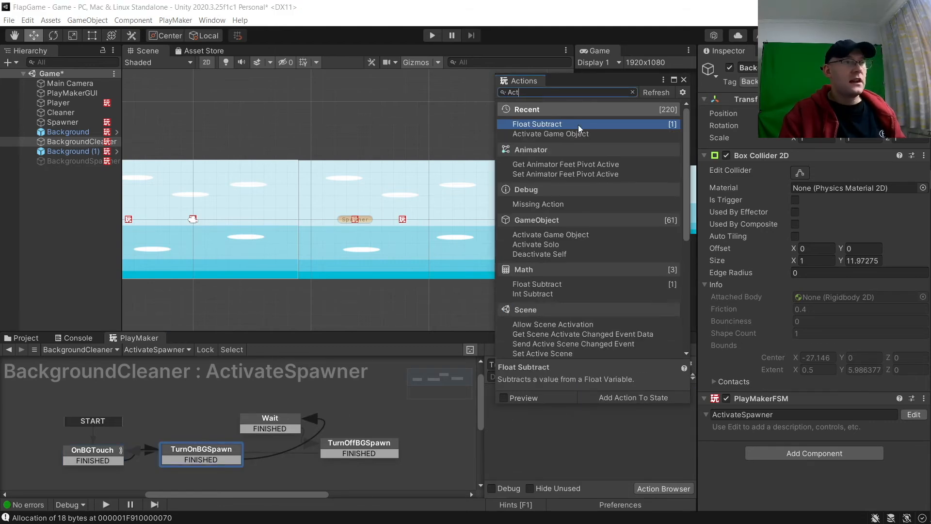
double_click(570, 136)
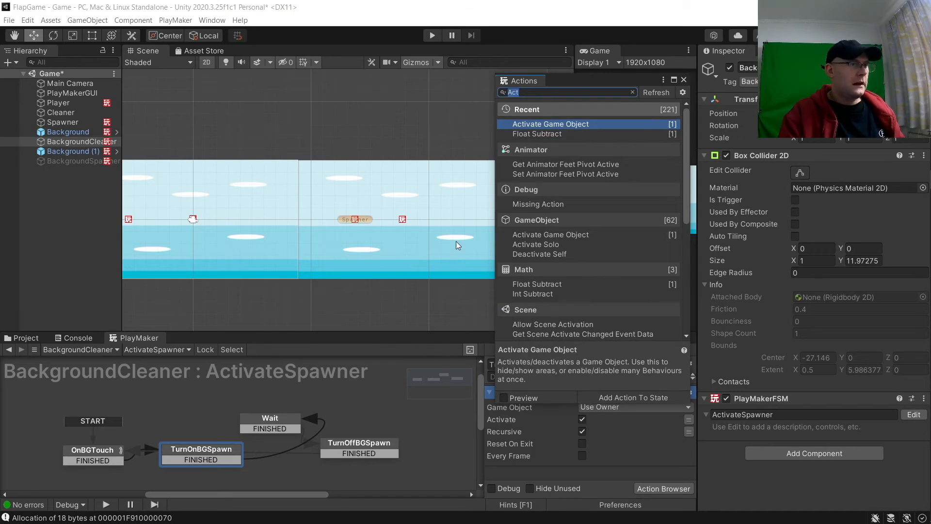
left_click(371, 443)
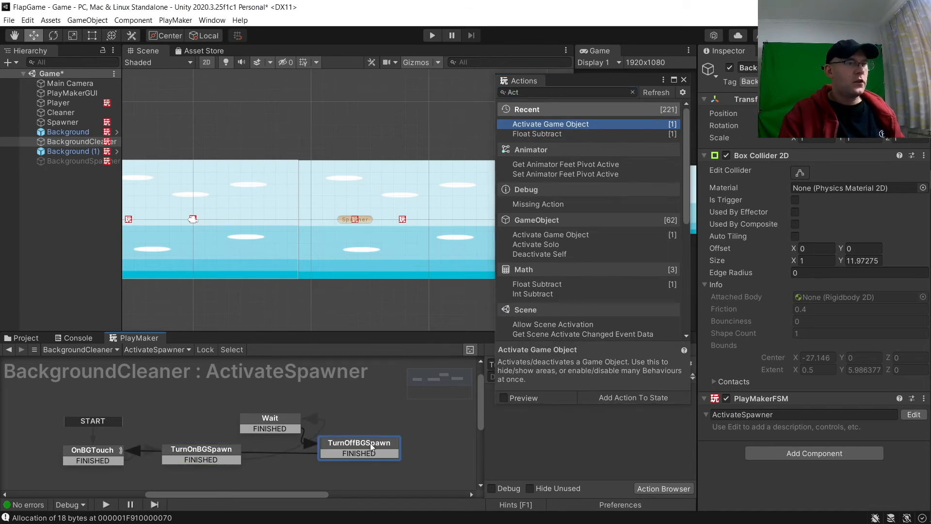
double_click(550, 124)
Step: Add a Next Frame Event action to both the TurnOnBGSpawn and TurnOffBGSpawn states
left_click(224, 444)
left_click_drag(557, 92, 293, 70)
type("next")
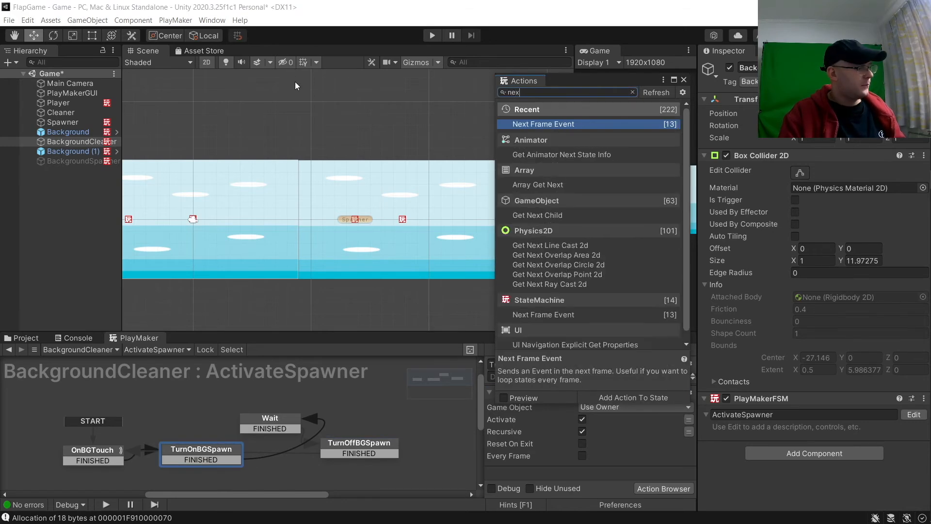
double_click(569, 125)
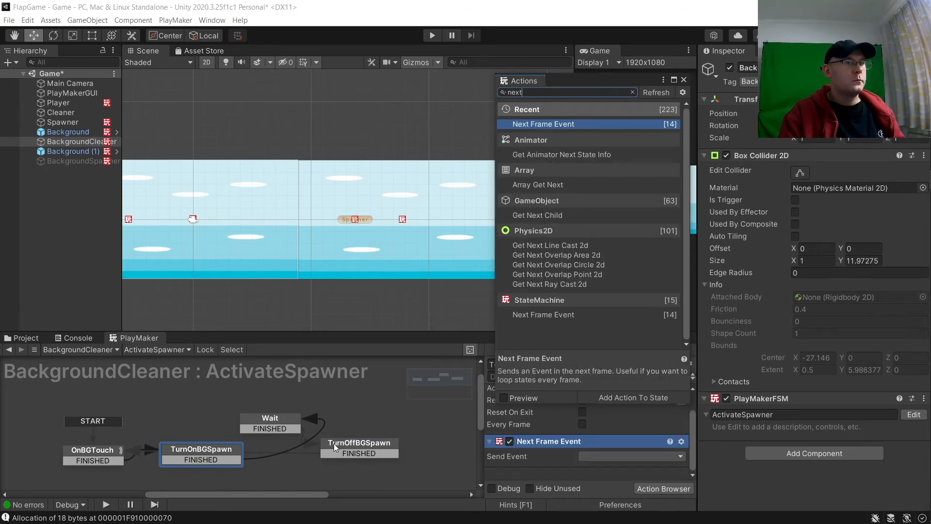
left_click(334, 447)
double_click(577, 124)
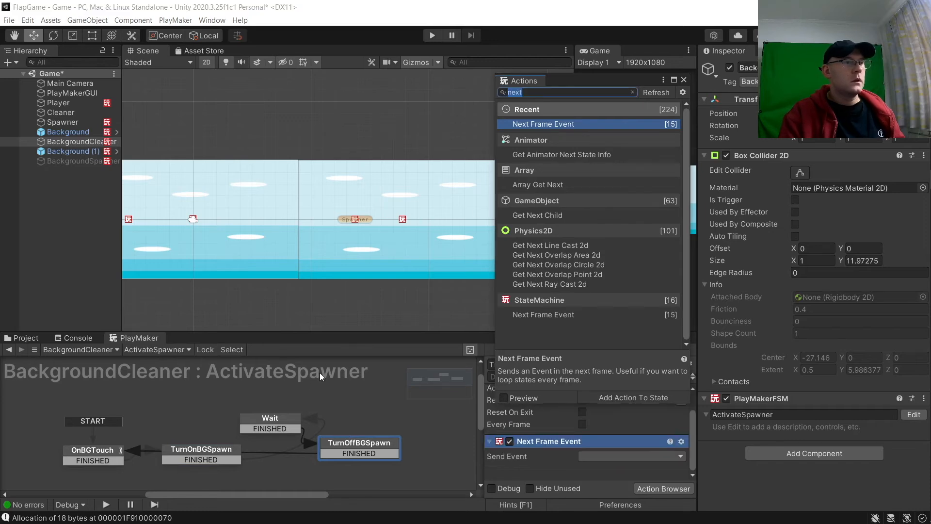
Step: Add a Wait action to the Wait state and close the action browser
left_click(279, 425)
double_click(534, 94)
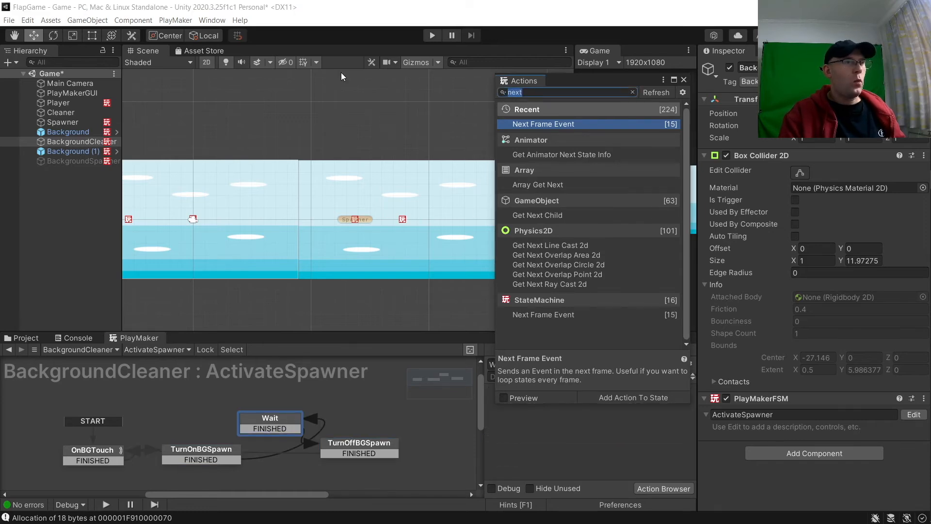
type("wait")
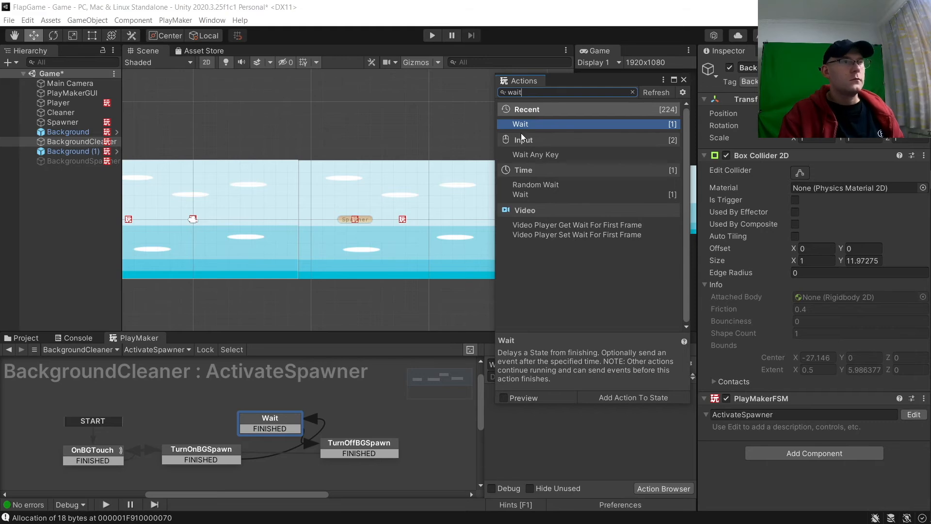
double_click(523, 124)
left_click(684, 80)
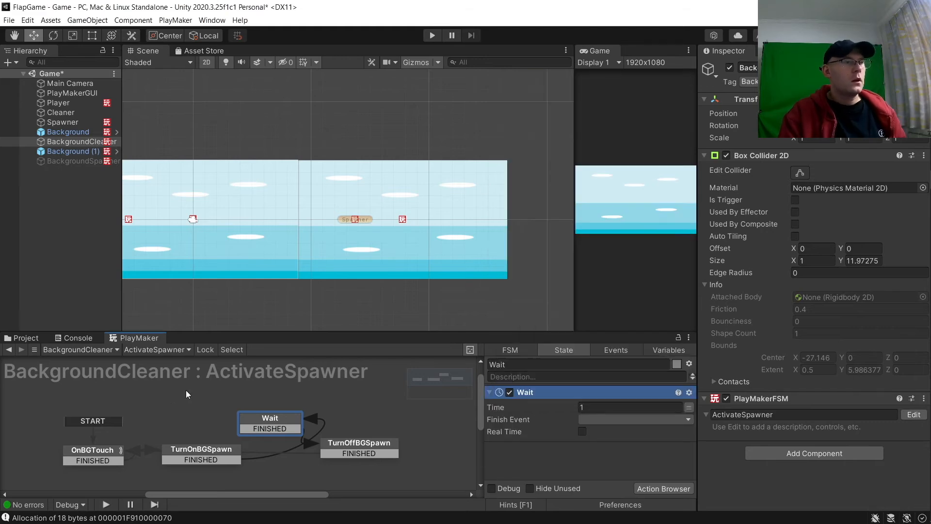
Step: In TurnOnBGSpawn, specify BackgroundSpawner as the object to activate and make the Next Frame Event send FINISHED
left_click(97, 453)
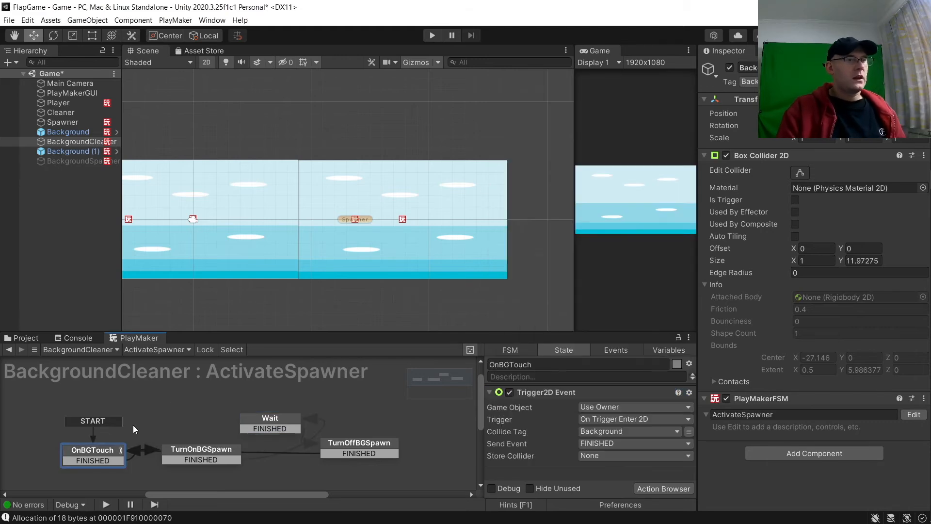
left_click(200, 458)
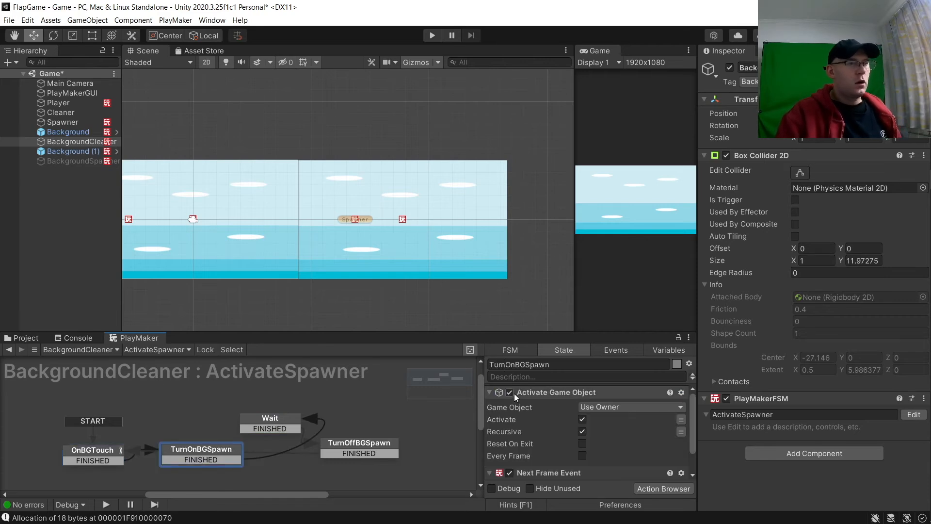
left_click(619, 408)
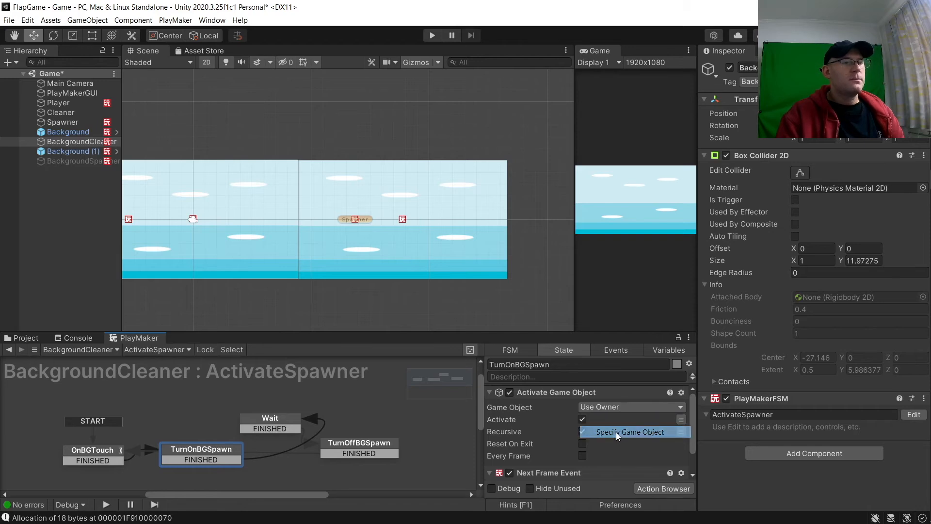
left_click(623, 432)
left_click_drag(54, 161, 591, 421)
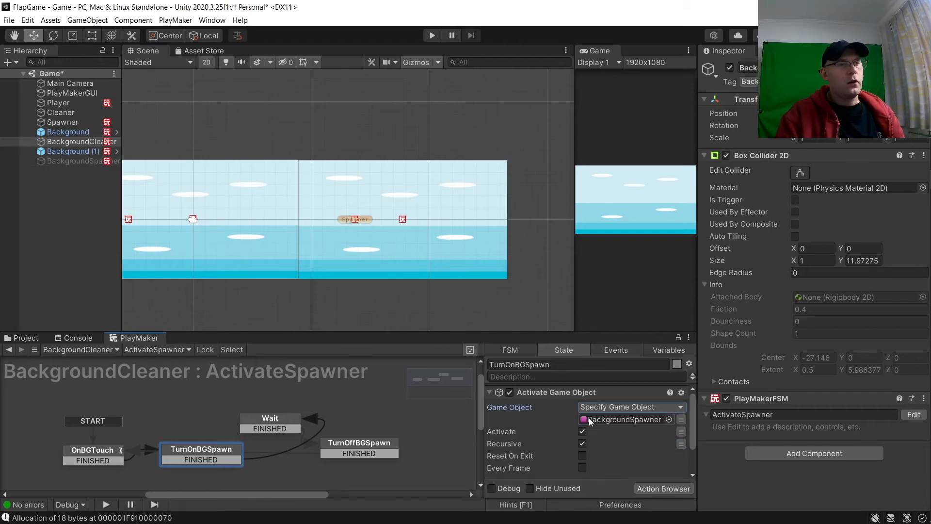
left_click(491, 390)
left_click(610, 423)
left_click(612, 445)
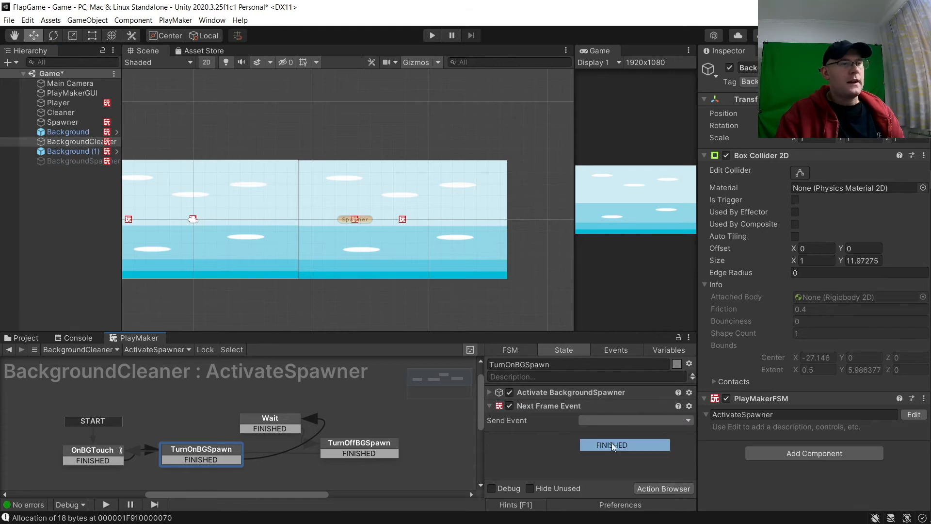
Step: Set the Wait action's time to 0.5, its finish event to FINISHED, and enable Real Time
left_click(290, 422)
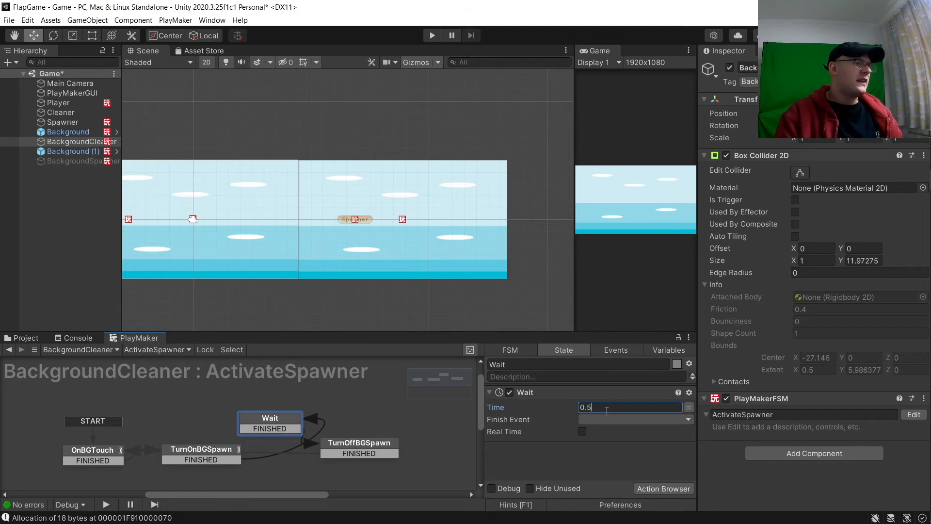
left_click(598, 418)
left_click(623, 442)
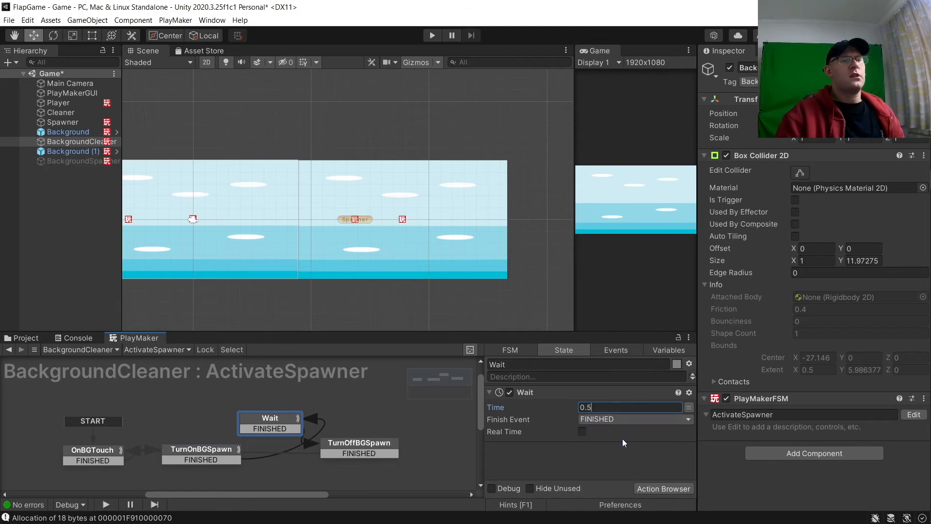
left_click(582, 431)
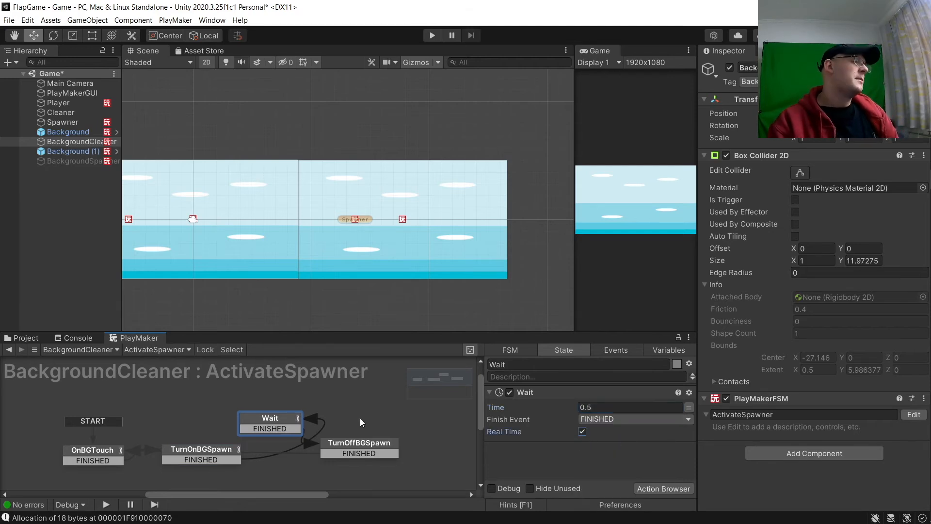
Step: In TurnOffBGSpawn, make the first action deactivate BackgroundSpawner and the Next Frame Event send FINISHED
left_click(357, 445)
left_click(589, 408)
left_click(594, 429)
left_click_drag(60, 161, 619, 426)
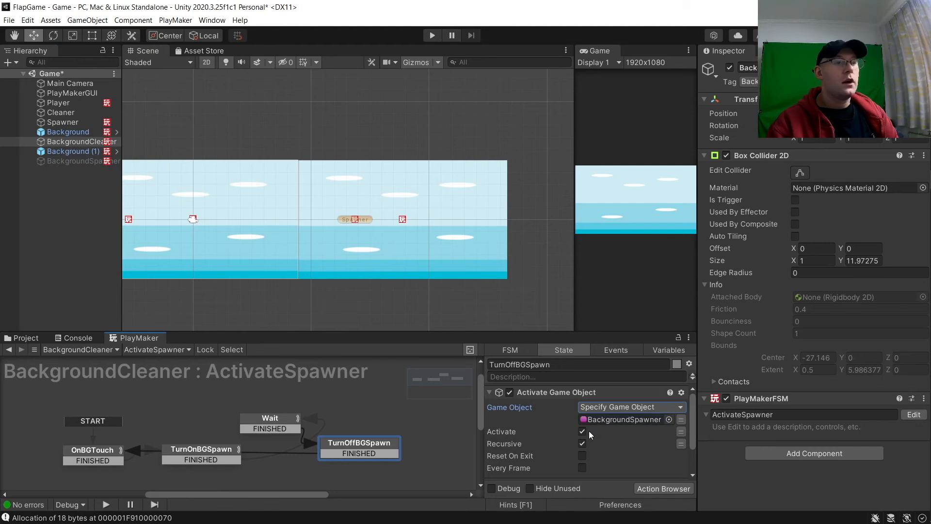
left_click(582, 431)
left_click(491, 393)
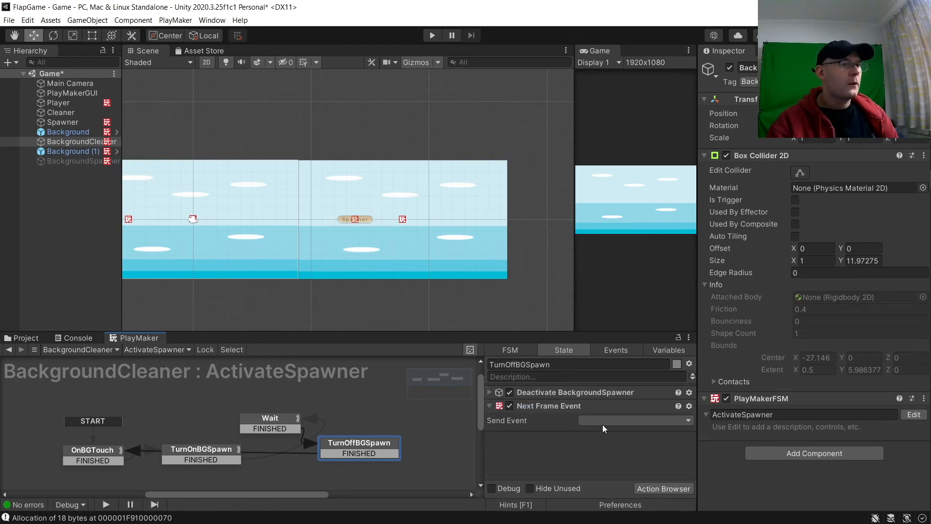
left_click(604, 421)
left_click(616, 445)
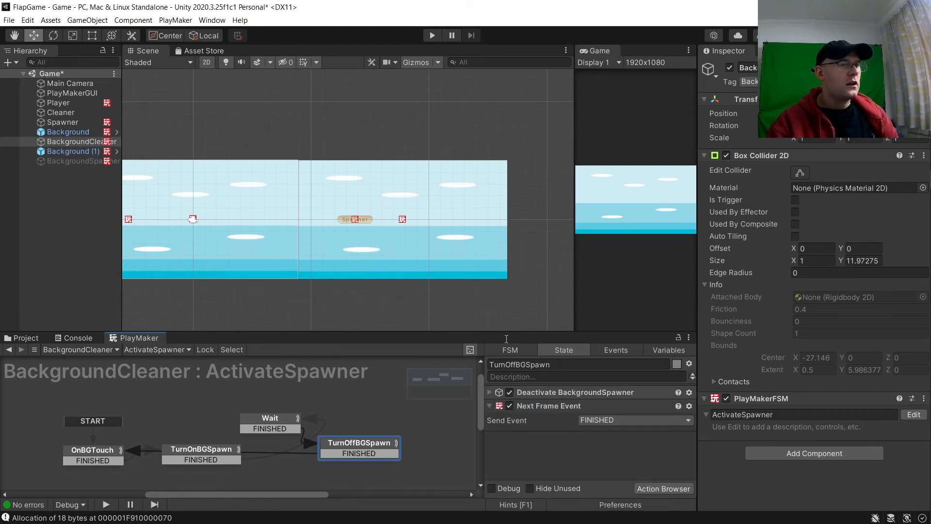
Step: Deactivate the Player and Spawner game objects in the scene
left_click(63, 103)
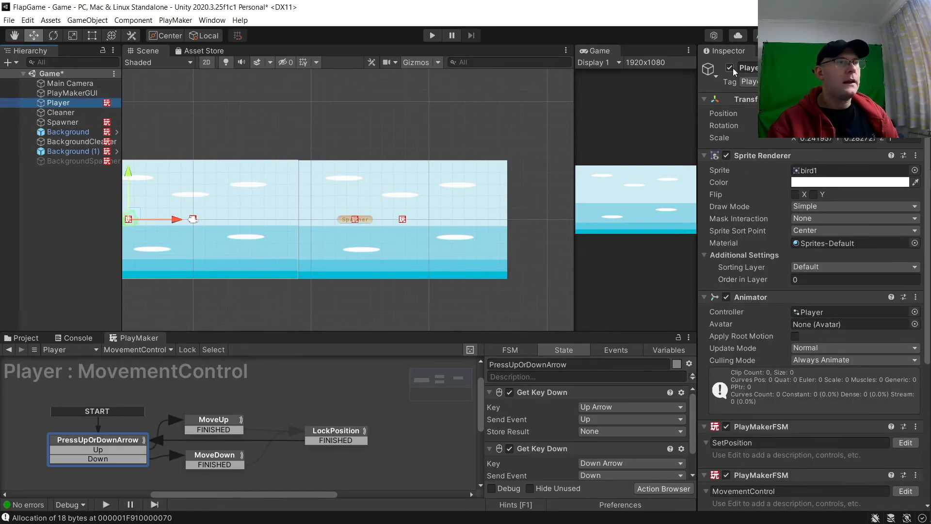
middle_click_drag(409, 121, 585, 130)
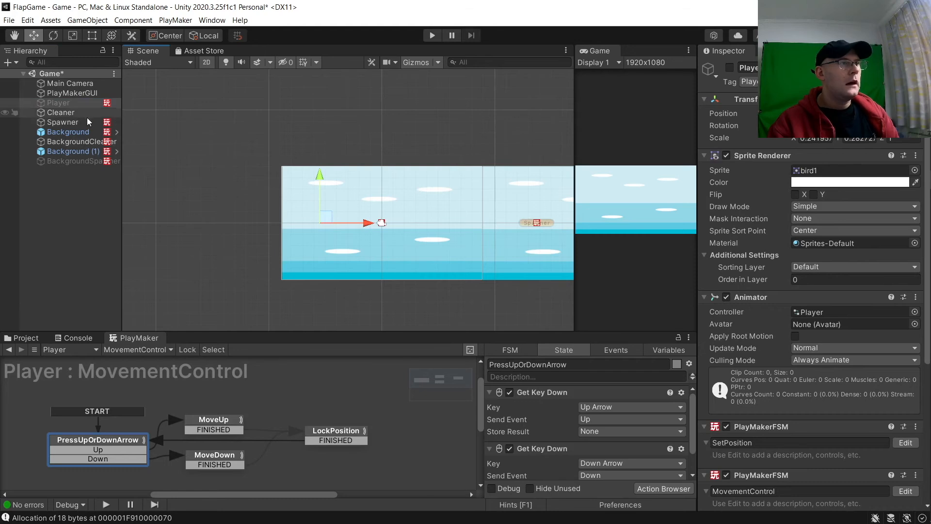
left_click(62, 123)
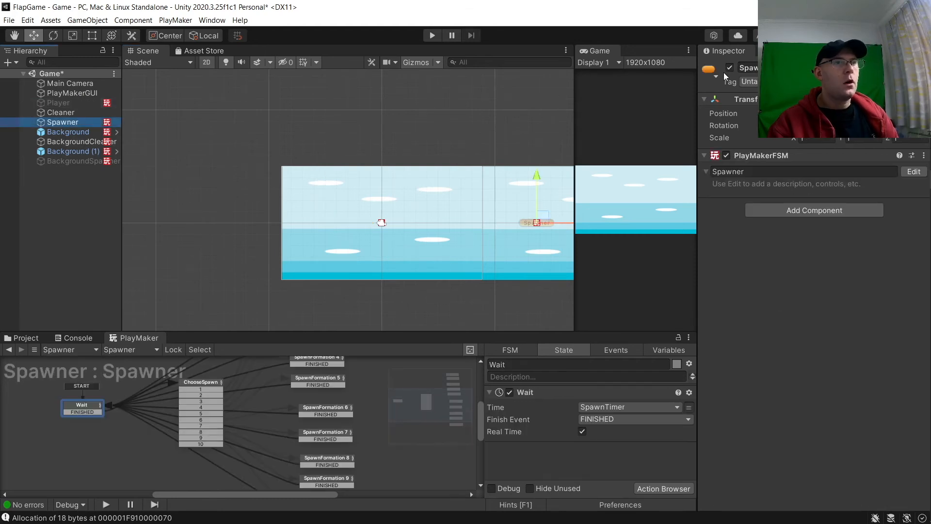
left_click(730, 67)
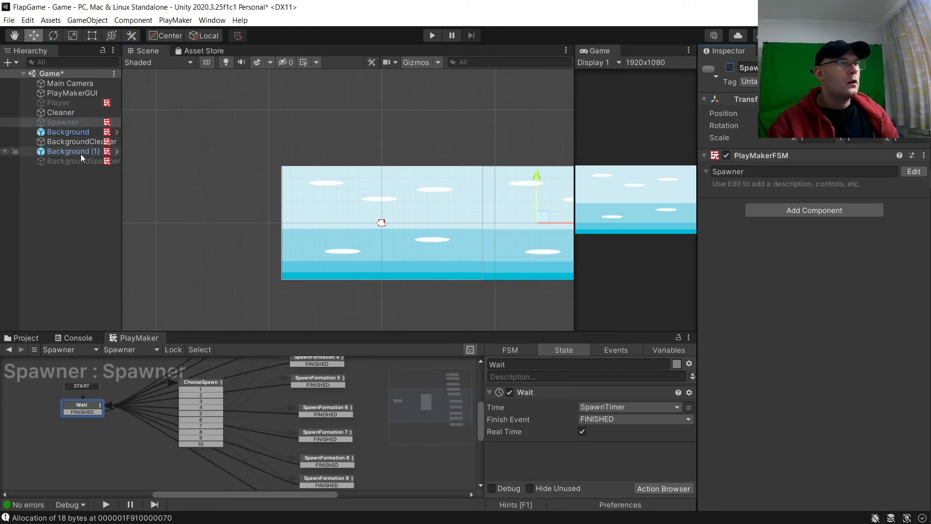
Step: Play-test the scrolling background with the BackgroundCleaner's FSM in view and the Game view widened, then stop playback
left_click(77, 141)
scroll(364, 190, "down", 3)
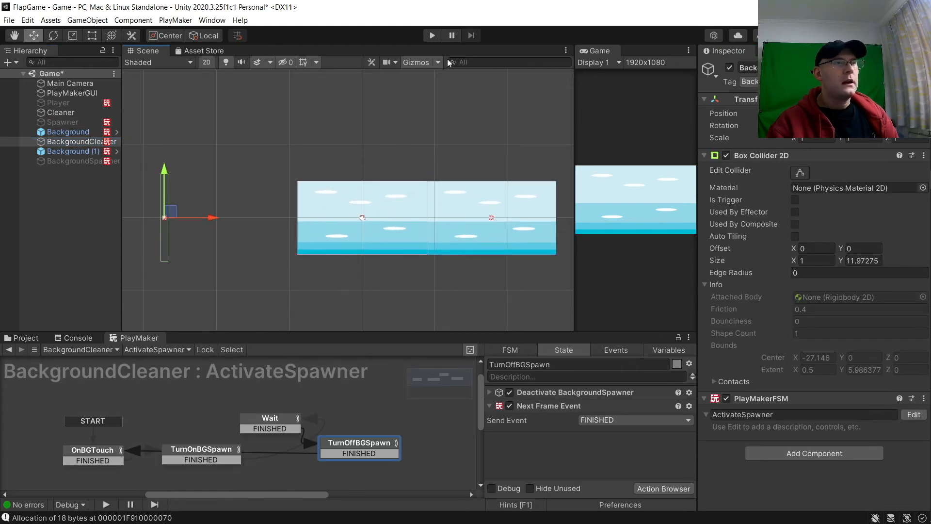
left_click(432, 35)
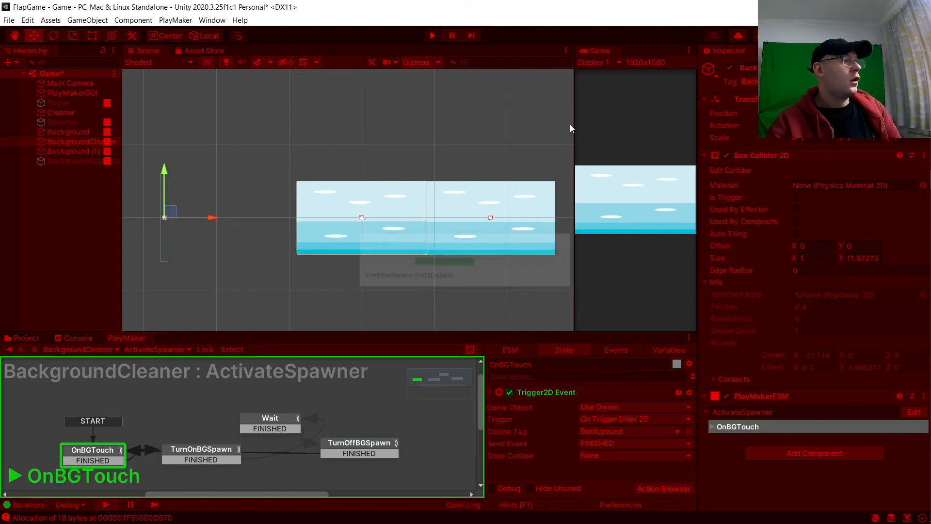
left_click_drag(574, 161, 510, 166)
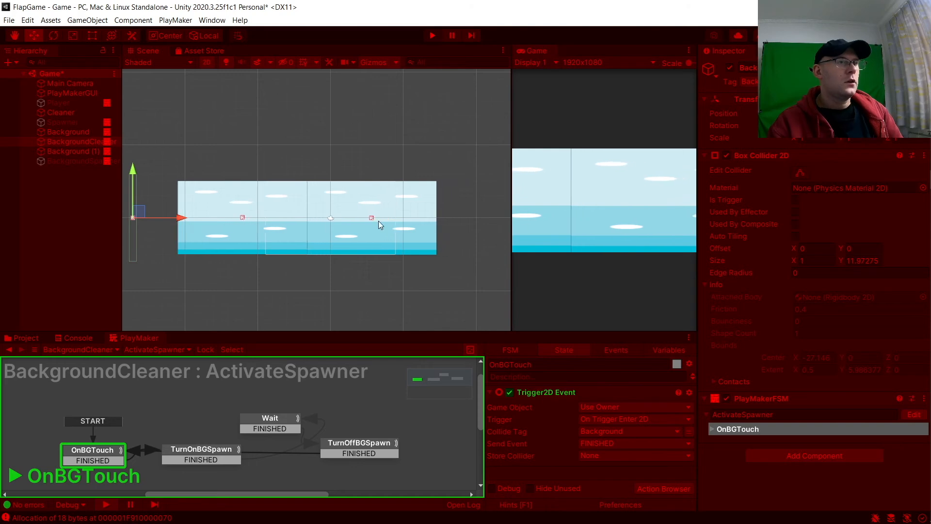
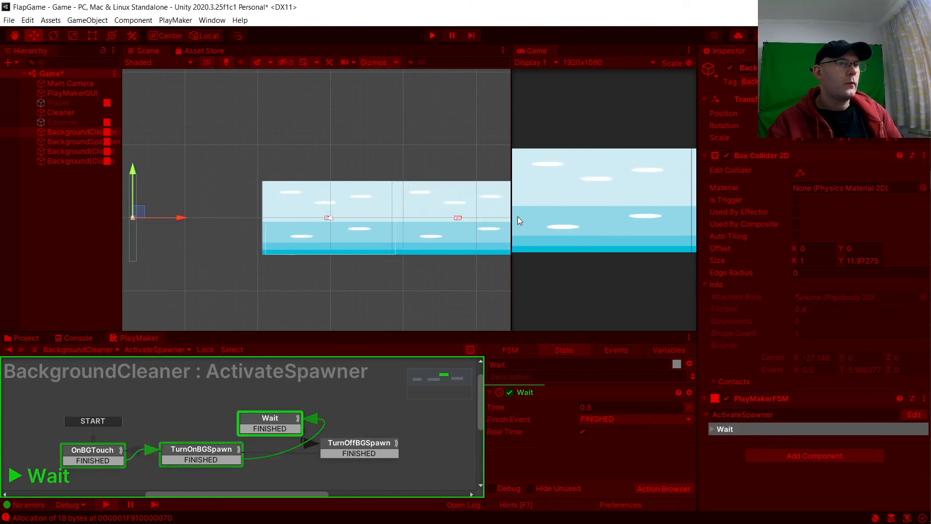
left_click(432, 35)
Step: Change the sprite of the Background prefab in the Prefabs folder to layer-1
scroll(306, 241, "up", 10)
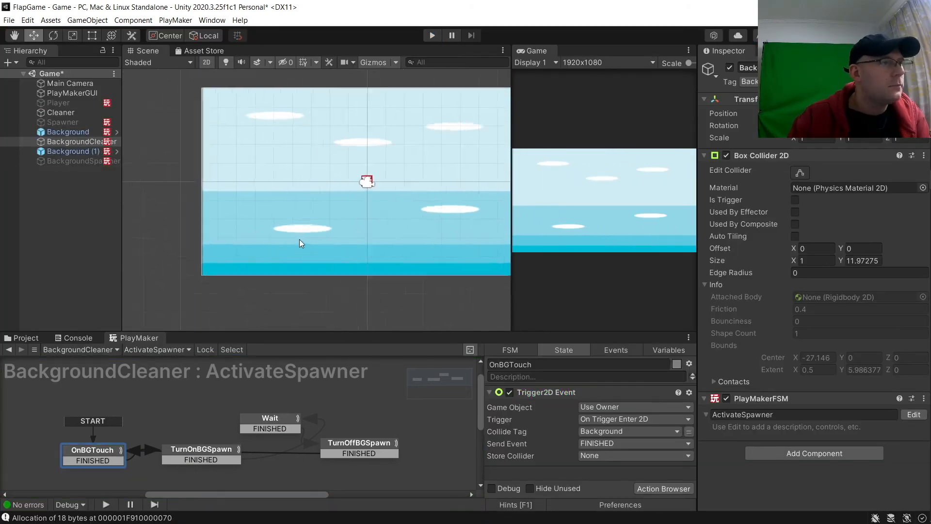
scroll(276, 247, "up", 3)
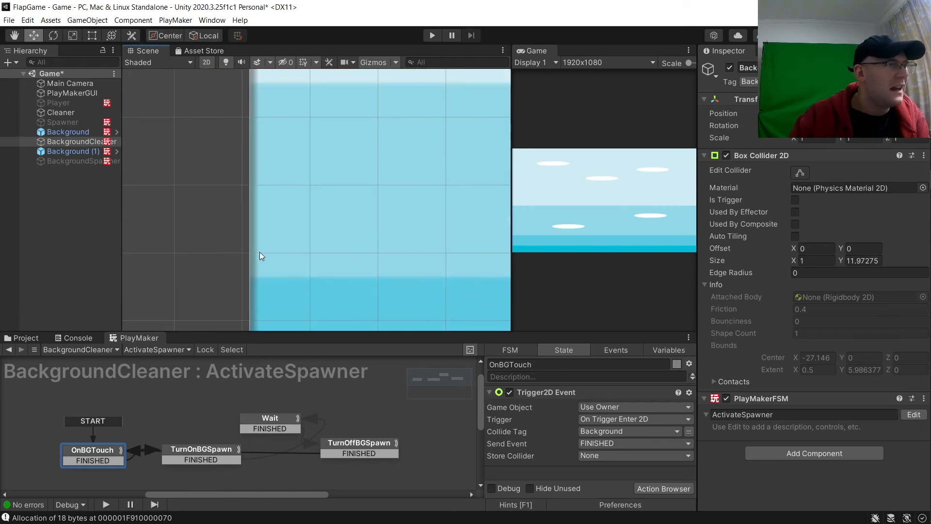
left_click(33, 337)
left_click(91, 394)
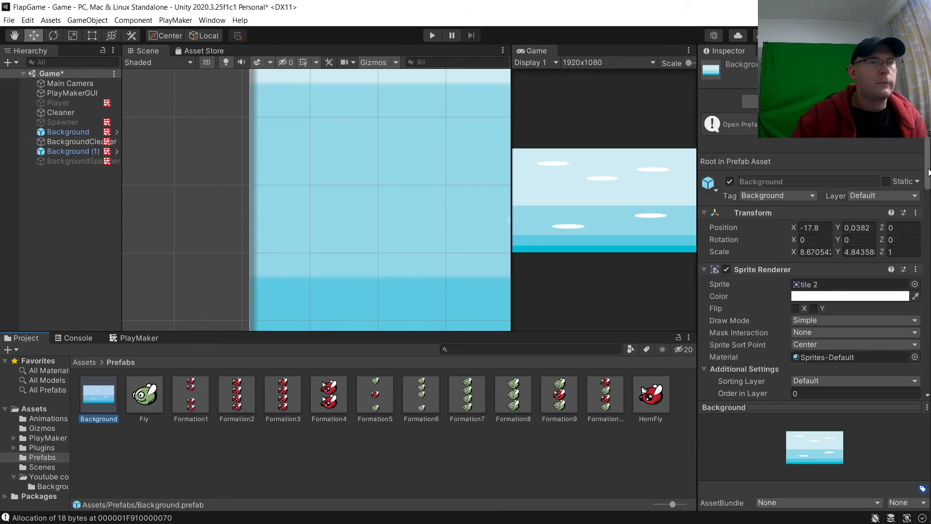
left_click(915, 284)
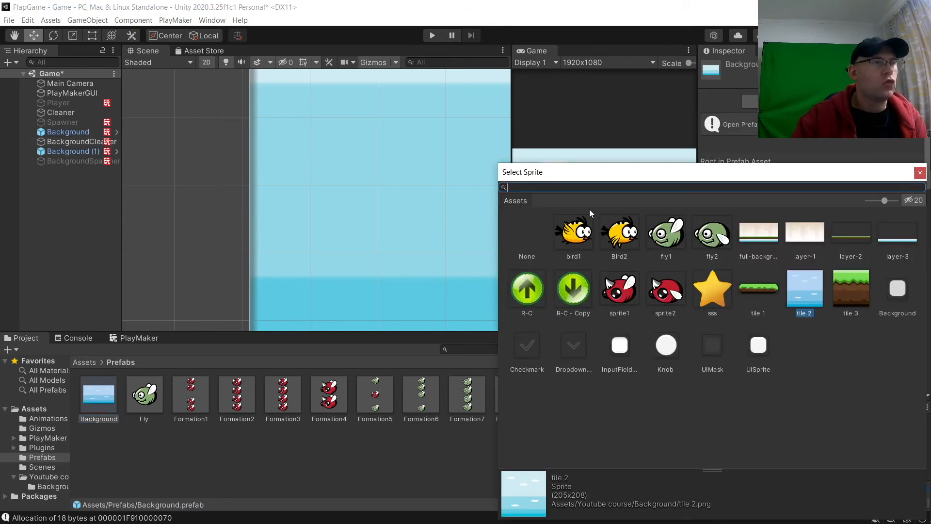
double_click(815, 232)
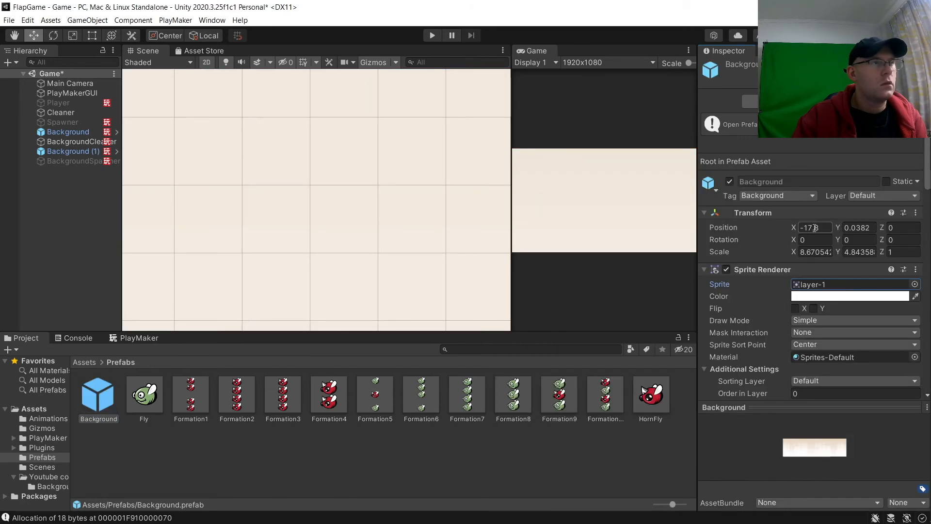
Step: Try to shrink both background tiles with the Rect tool and reposition Background (1) beside the other tile
scroll(389, 257, "down", 5)
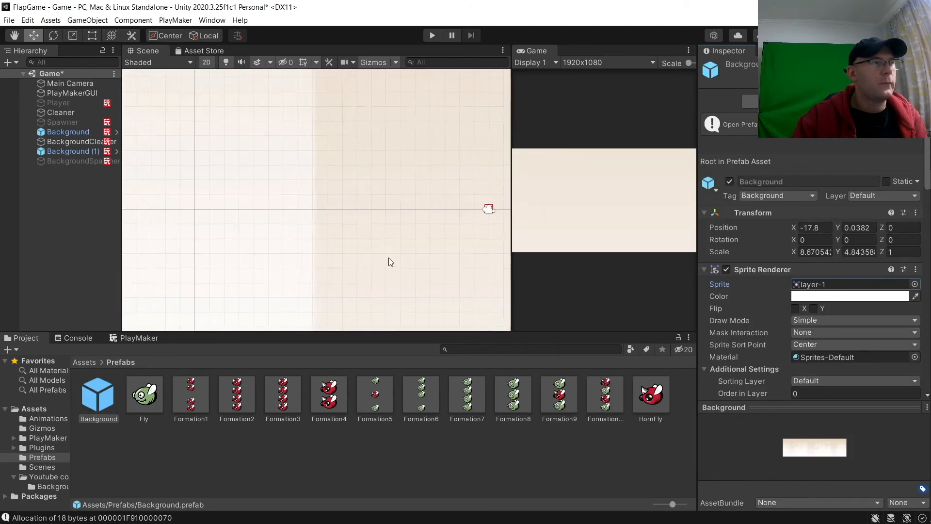
scroll(388, 258, "down", 5)
middle_click_drag(388, 258, 277, 185)
left_click(148, 179)
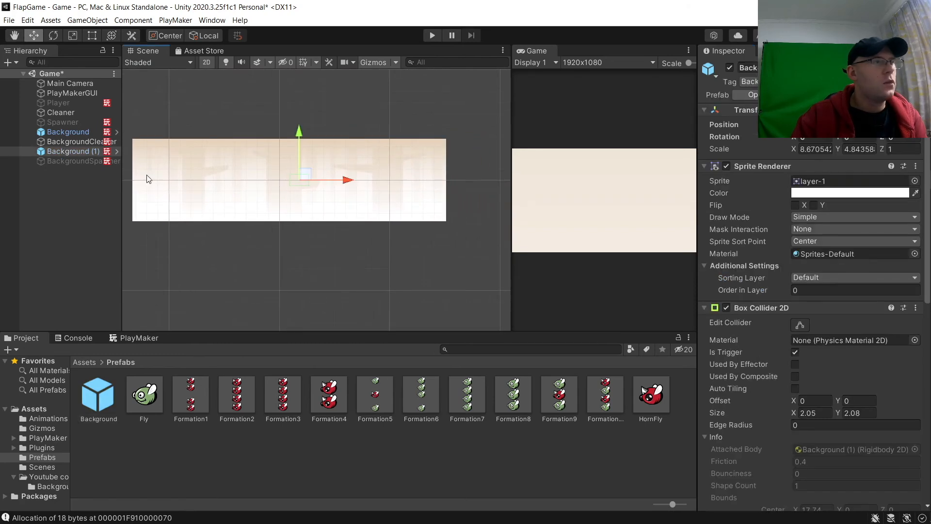
left_click(93, 36)
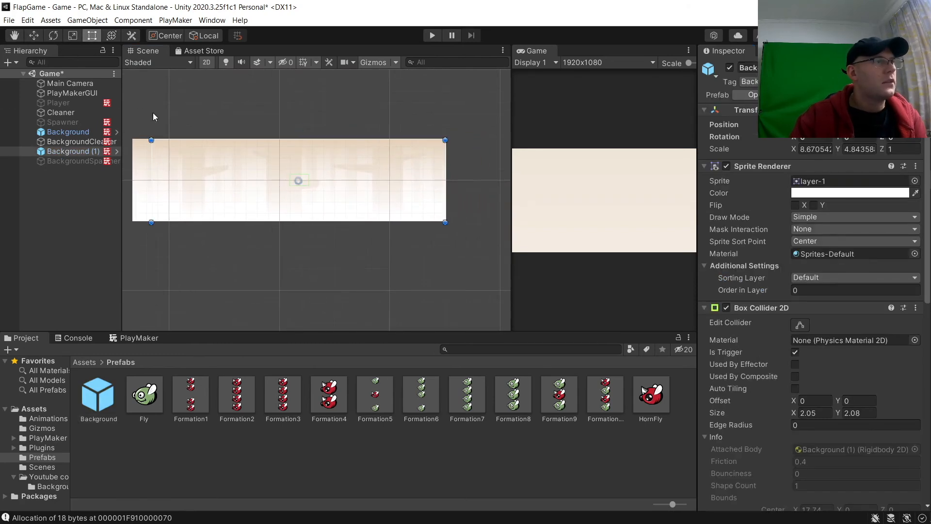
left_click_drag(152, 140, 373, 180)
left_click(238, 170)
left_click_drag(135, 138, 267, 176)
scroll(288, 197, "up", 5)
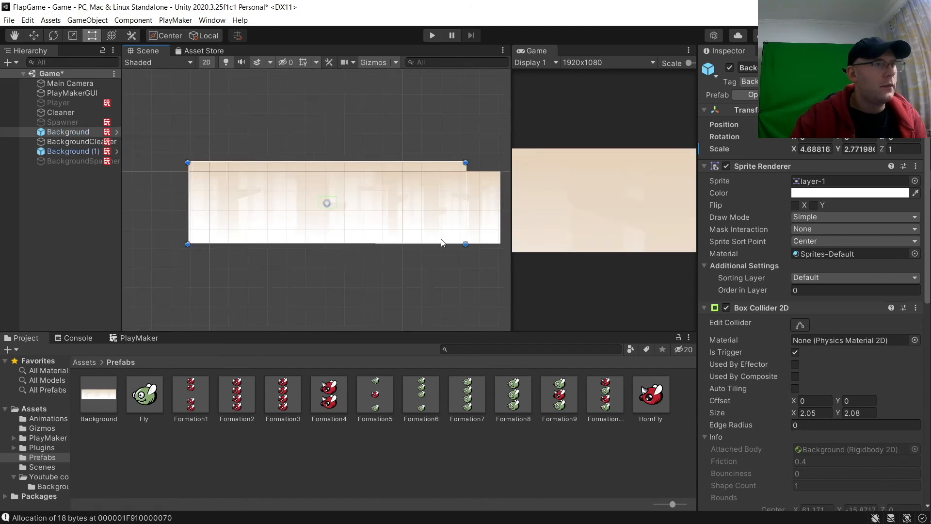
left_click_drag(465, 243, 227, 184)
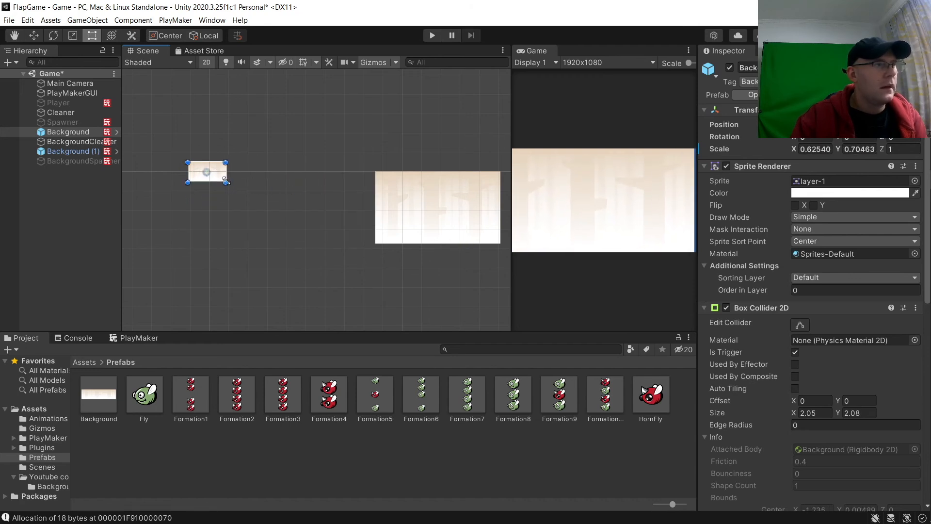
scroll(243, 205, "up", 1)
left_click(442, 219)
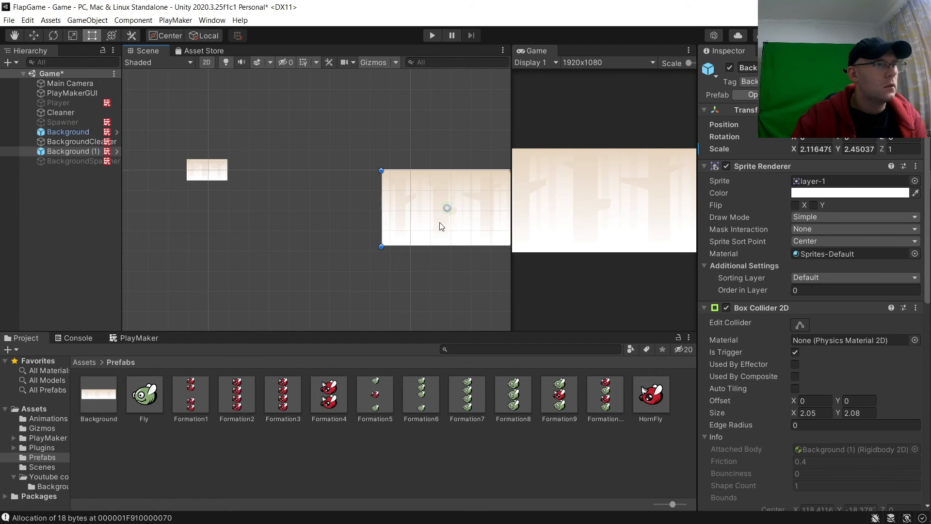
left_click_drag(442, 226, 339, 186)
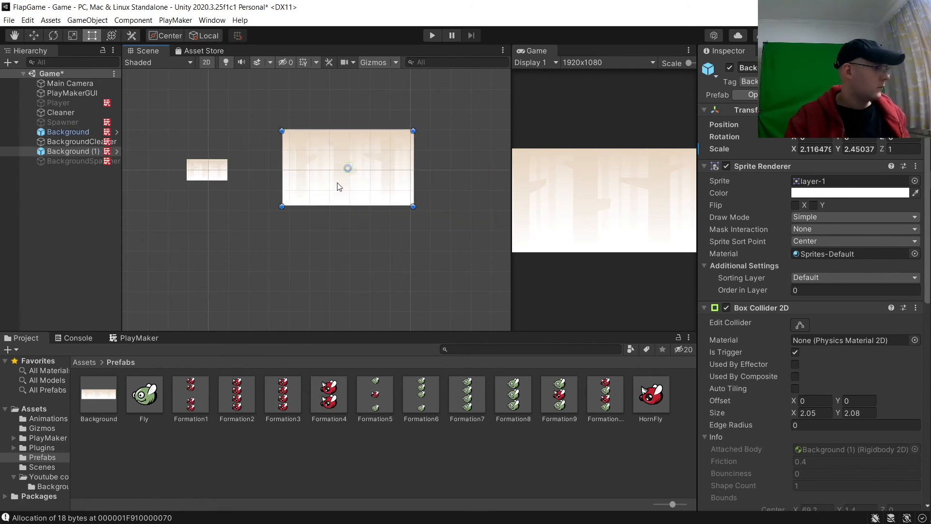
Step: Undo the resizing and moving of both background tiles
key("ctrl+z")
key("ctrl+z")
key("ctrl+z")
key("ctrl+z")
key("ctrl+z")
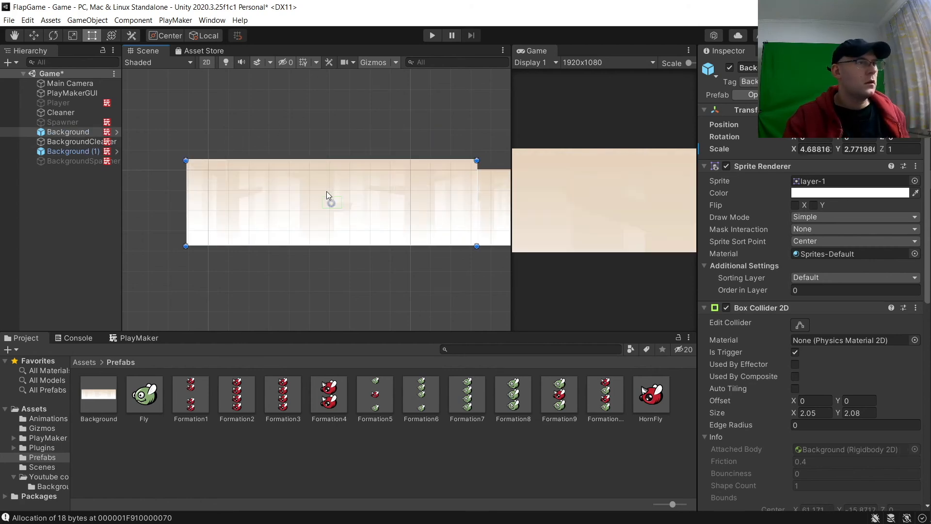
key("ctrl+z")
key("ctrl+z")
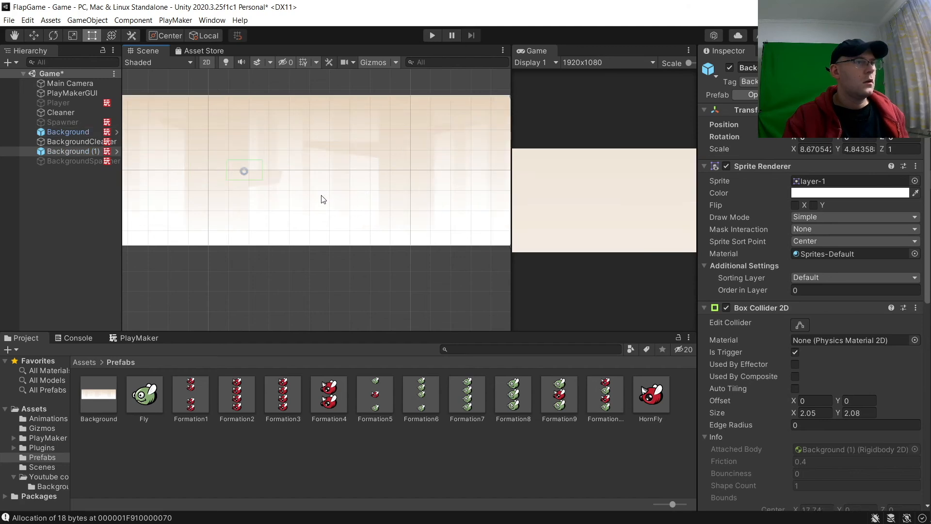
Step: Deactivate Background (1) and shrink Background with the Rect tool to a scale of about 0.70 by 0.95
left_click(74, 151)
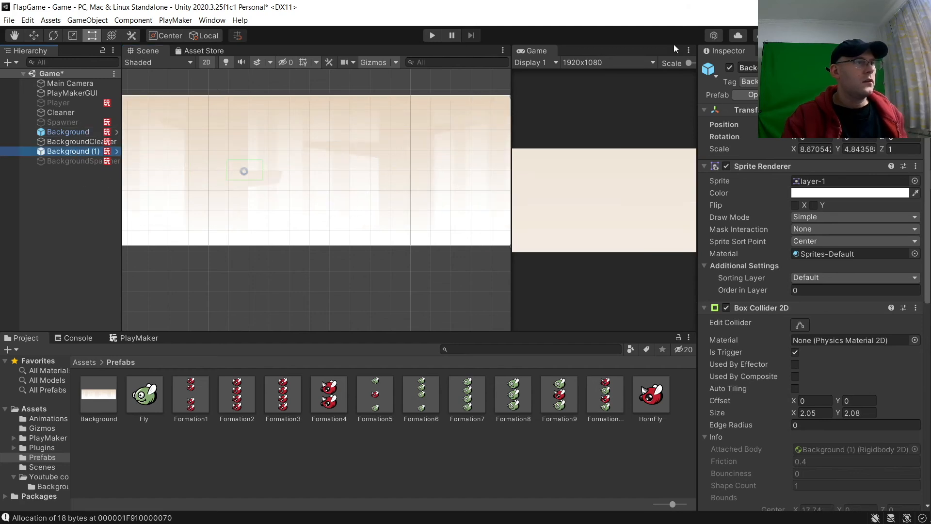
left_click(731, 68)
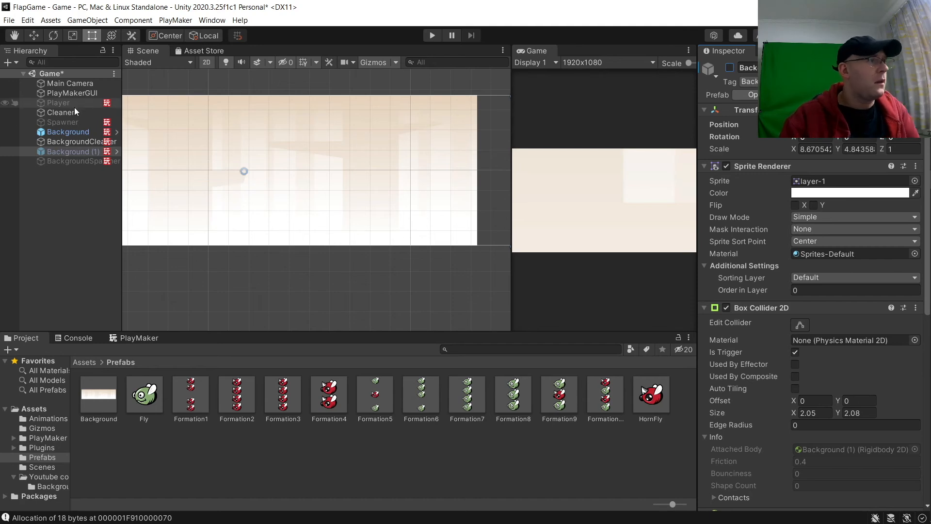
left_click(81, 132)
scroll(468, 222, "down", 1)
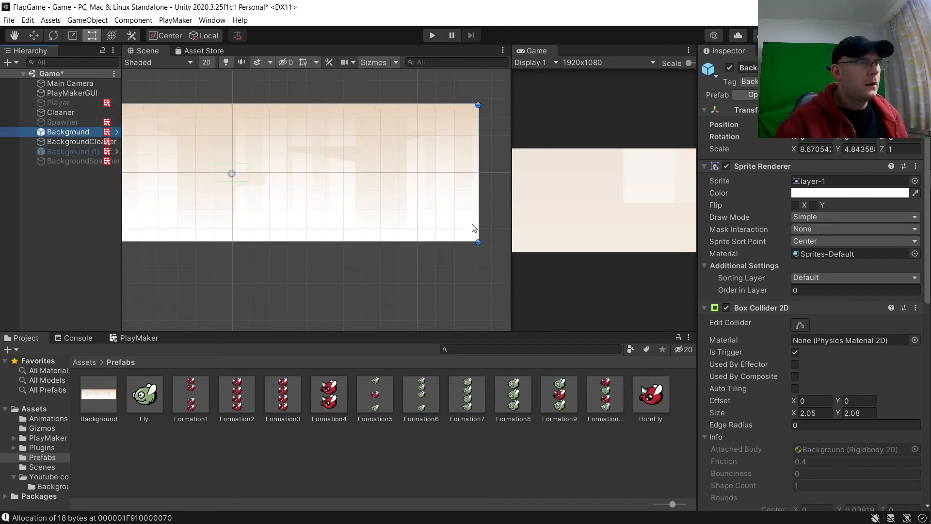
left_click_drag(478, 241, 248, 182)
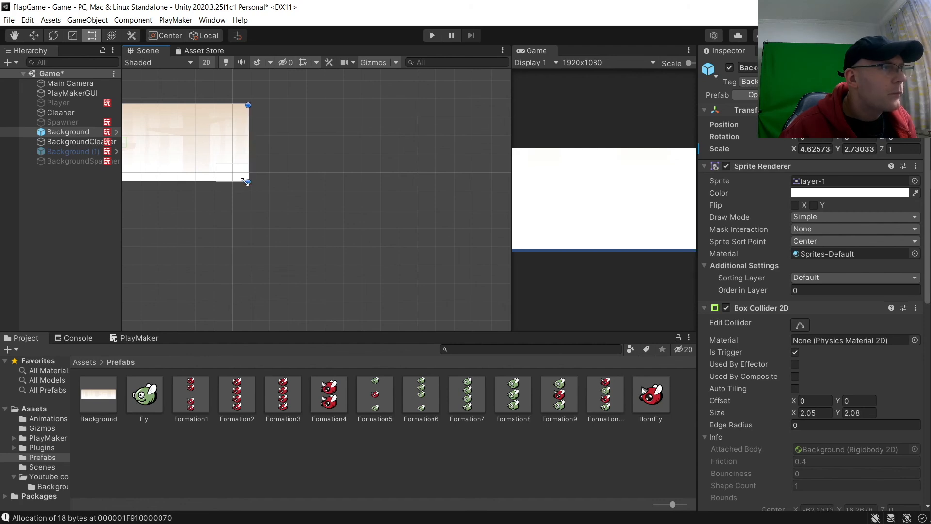
middle_click_drag(181, 160, 249, 168)
scroll(178, 137, "down", 1)
middle_click_drag(189, 137, 285, 153)
left_click_drag(140, 127, 354, 177)
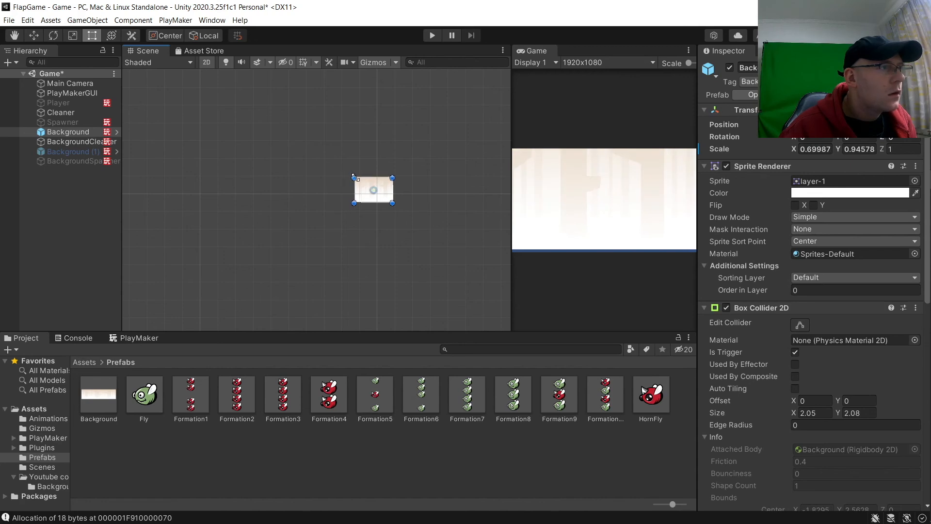
Step: Fit Background to the camera frame at a scale of about 0.583 by 0.652, and apply all overrides to the prefab
scroll(372, 191, "up", 6)
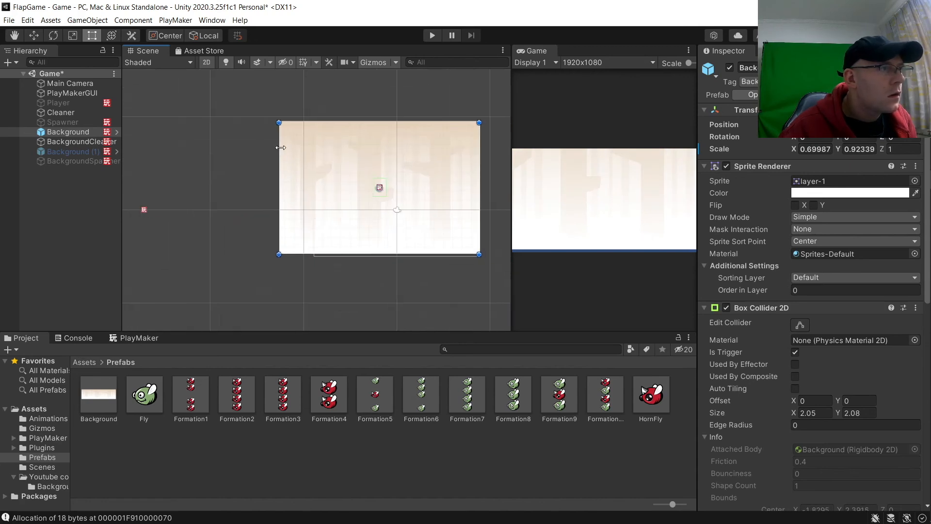
left_click_drag(278, 123, 313, 166)
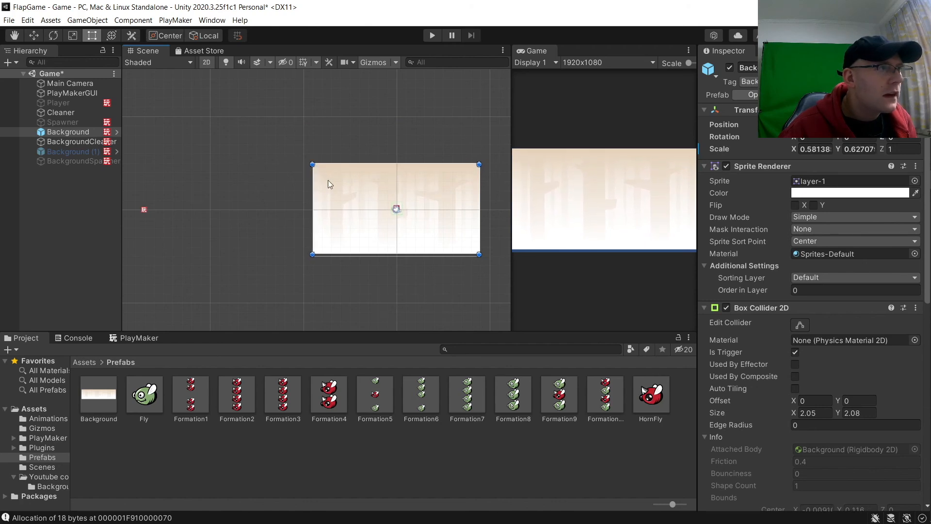
scroll(371, 250, "up", 4)
left_click_drag(368, 252, 368, 254)
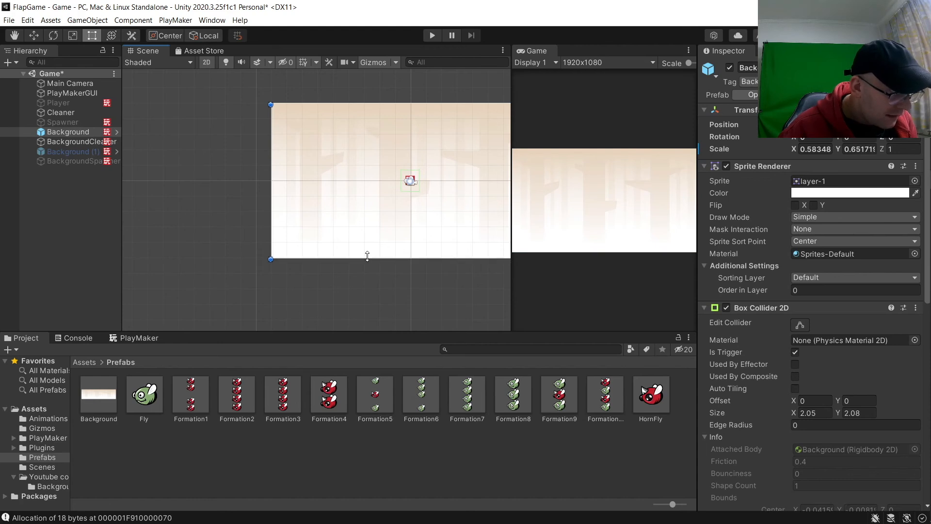
scroll(253, 125, "up", 4)
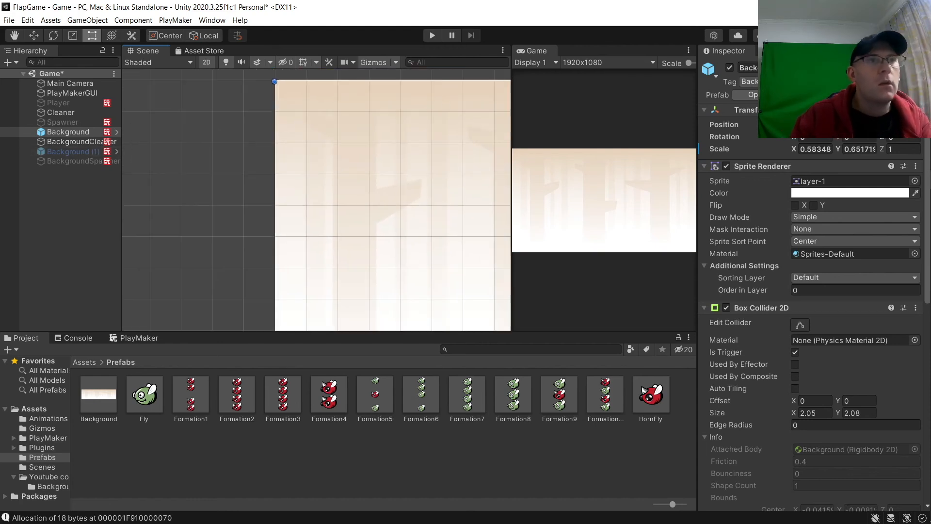
left_click(897, 95)
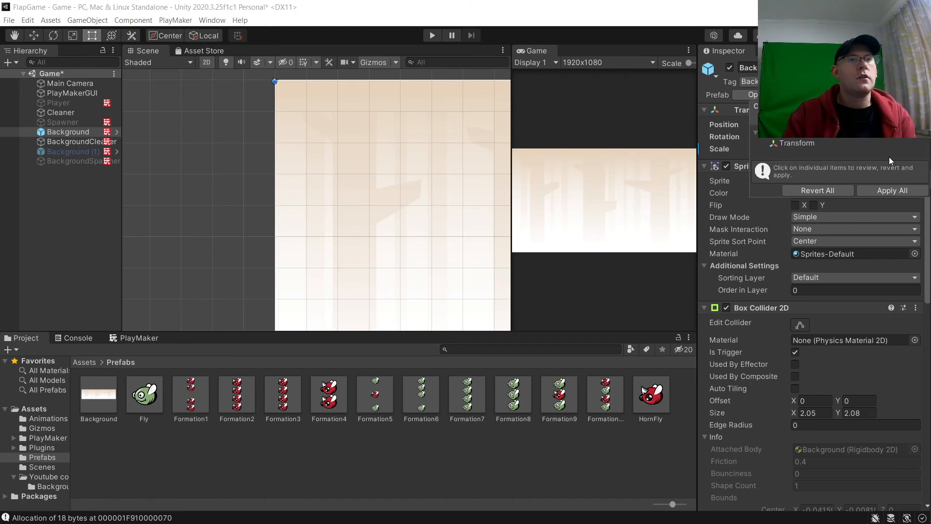
left_click(894, 190)
Step: Reset Background's Box Collider 2D so it matches the new sprite, and enable Is Trigger again
left_click(800, 325)
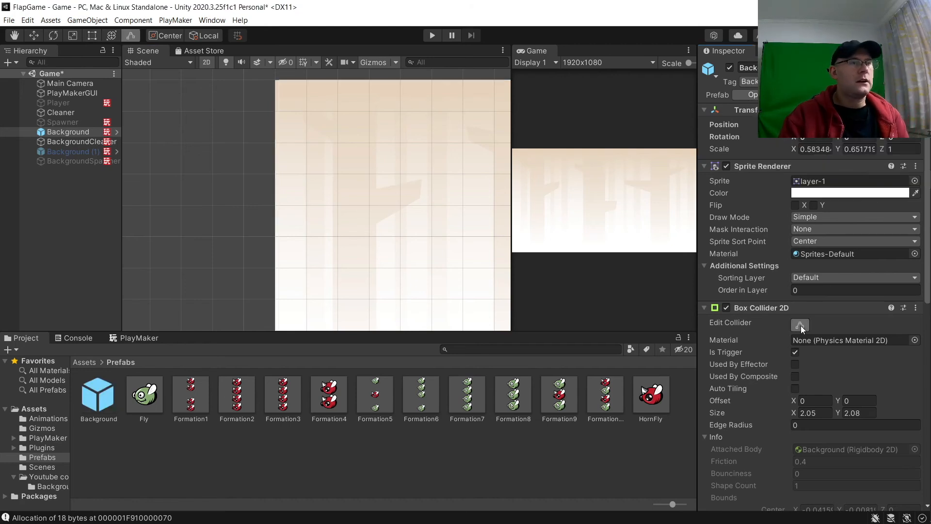
scroll(438, 205, "down", 1)
scroll(439, 205, "down", 8)
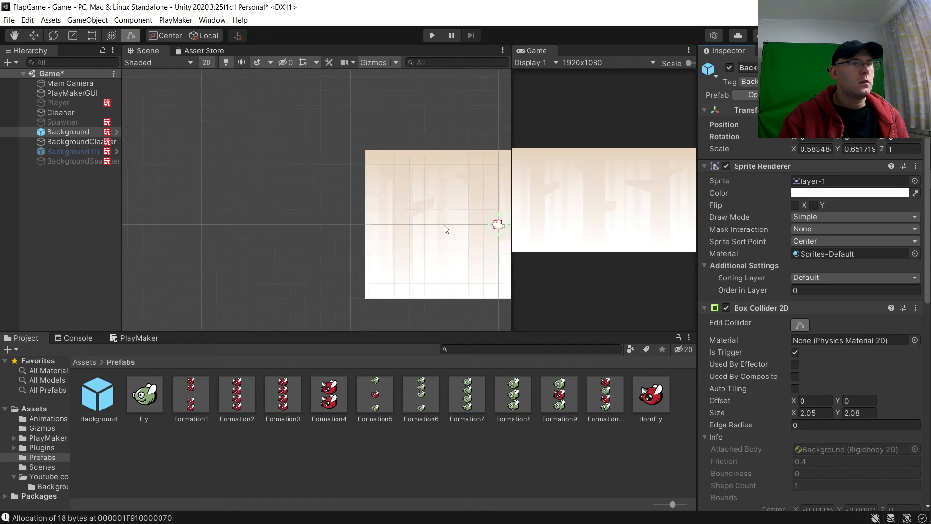
middle_click_drag(444, 225, 377, 221)
scroll(451, 223, "up", 6)
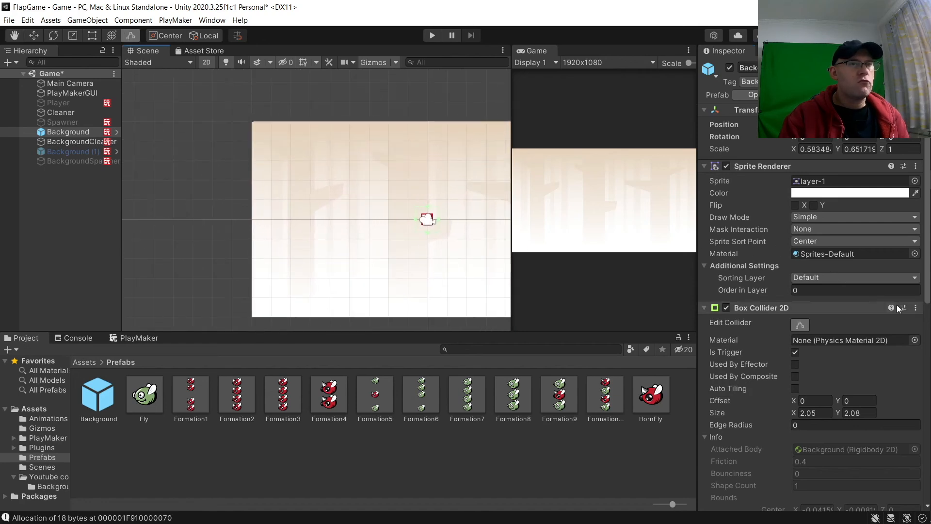
left_click(916, 308)
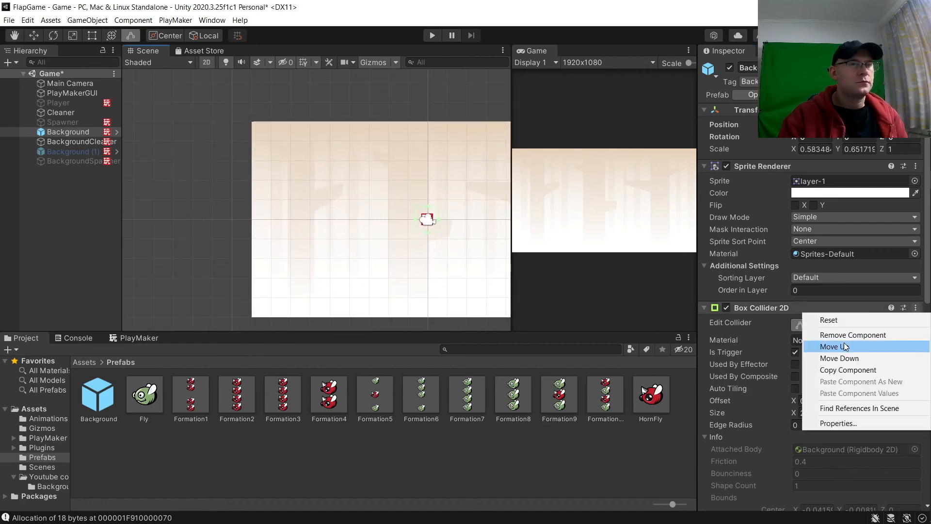
left_click(844, 321)
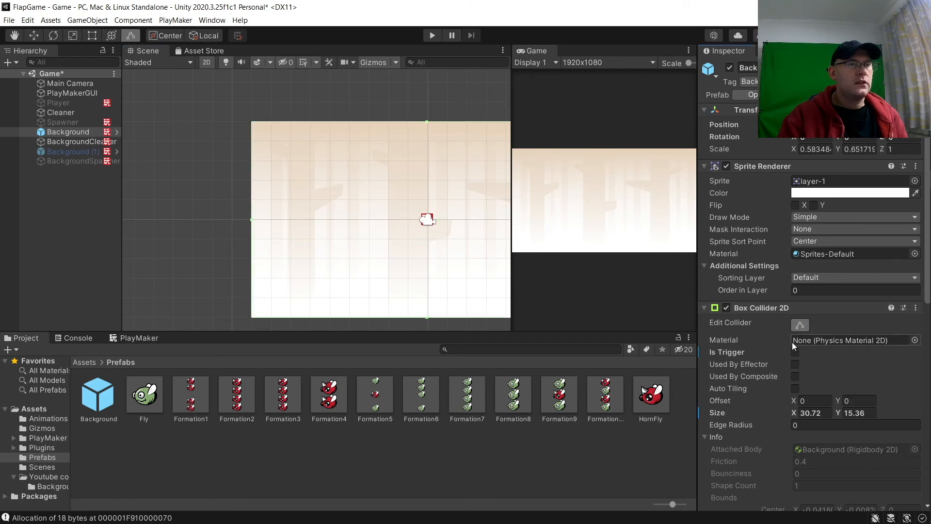
scroll(378, 217, "down", 3)
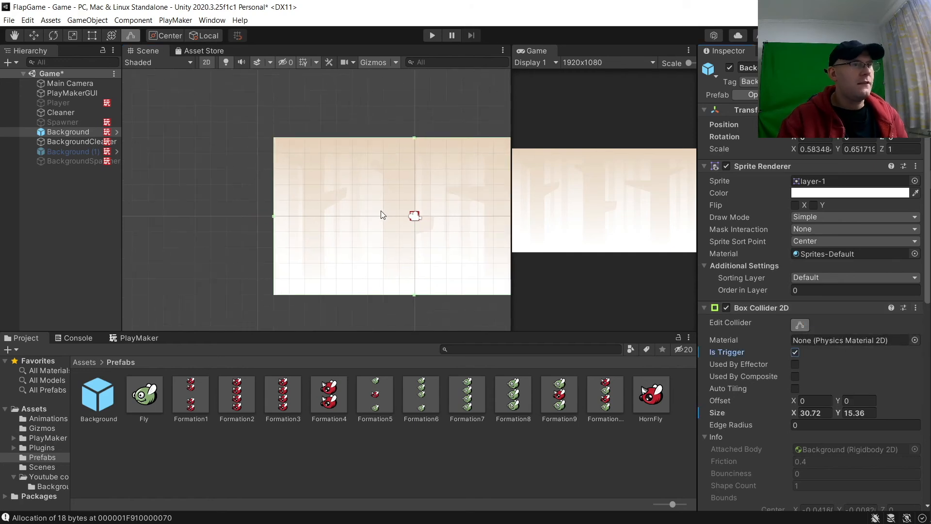
Step: Apply all of Background's Box Collider 2D overrides to the prefab
left_click(53, 151)
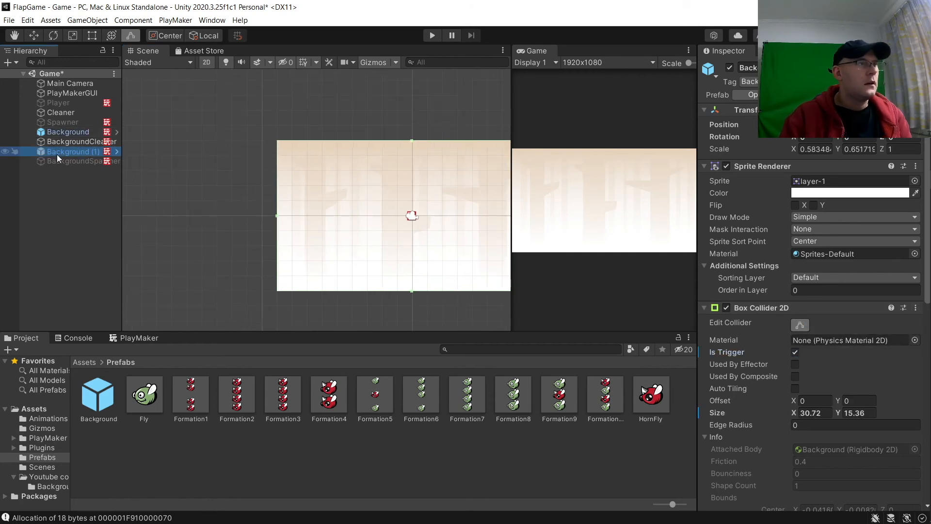
left_click(90, 133)
left_click(891, 95)
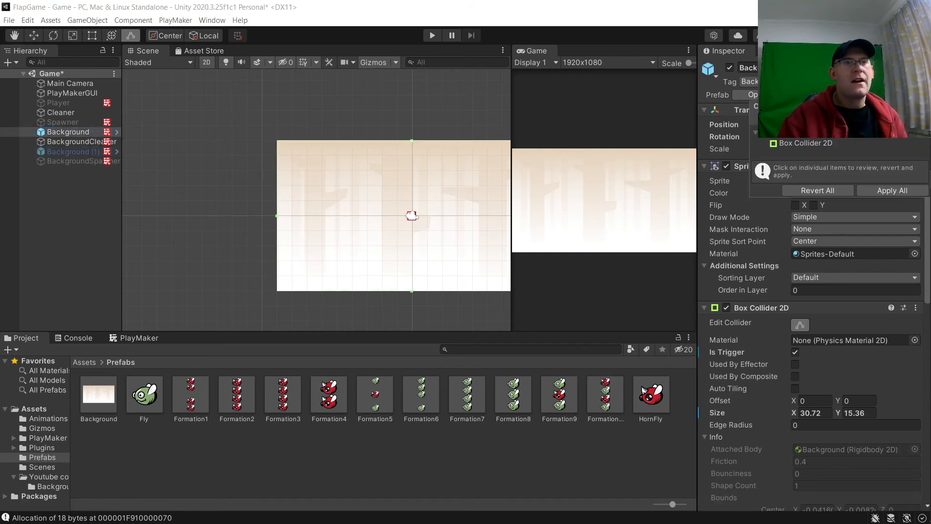
left_click(892, 190)
Step: Reactivate the Background (1) tile beside the first background
left_click(84, 152)
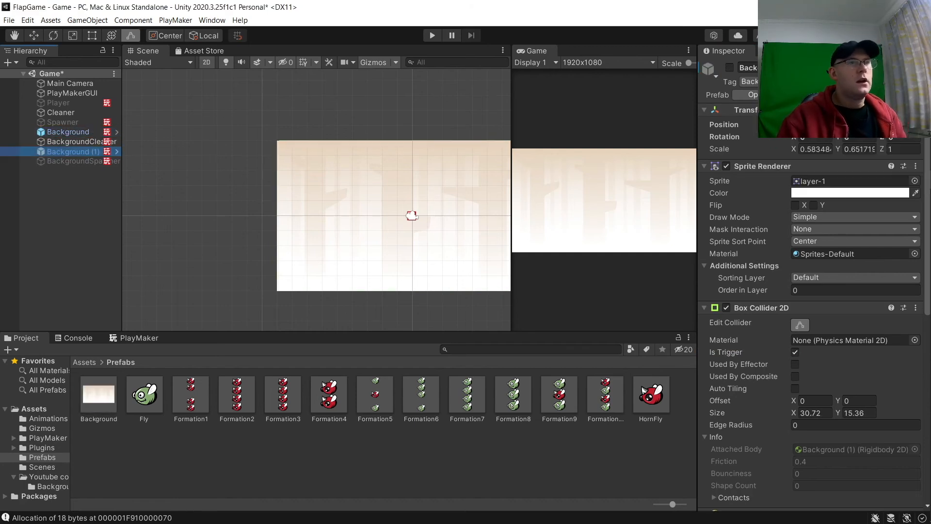
scroll(418, 203, "down", 4)
middle_click_drag(418, 203, 184, 206)
left_click(83, 185)
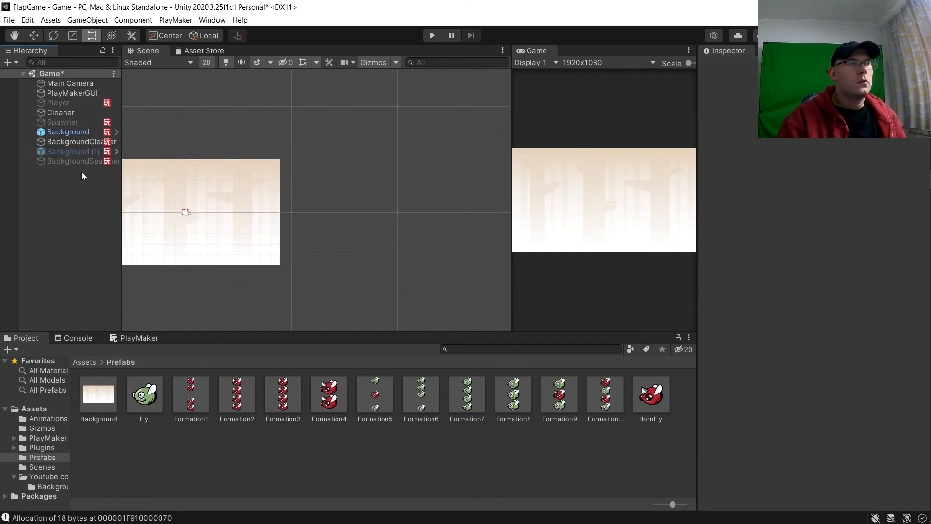
left_click(730, 68)
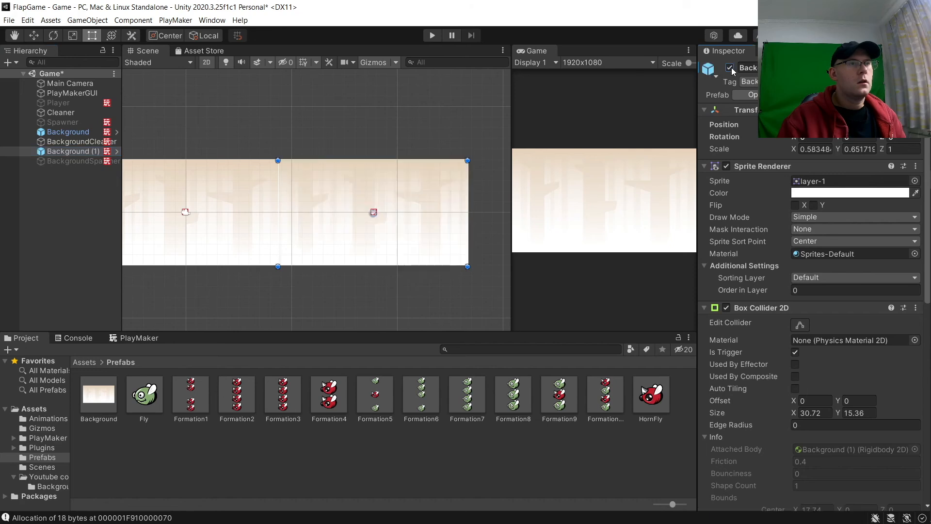
Step: Run the game and watch the two background tiles scroll past the camera and respawn
scroll(333, 162, "down", 6)
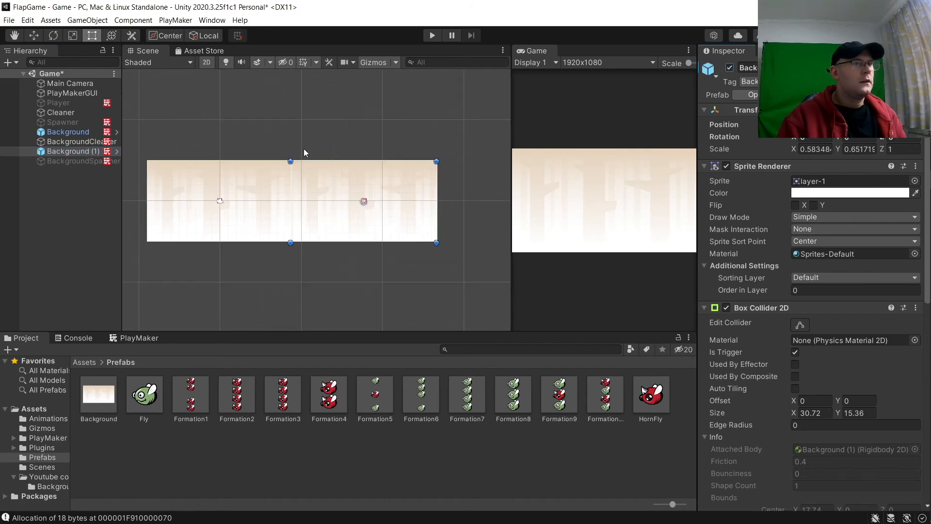
middle_click_drag(304, 149, 395, 150)
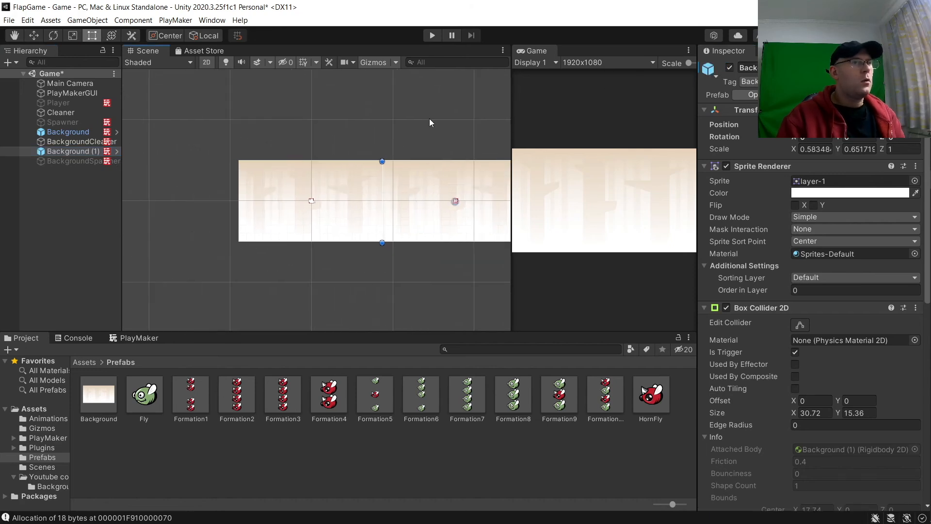
left_click(434, 38)
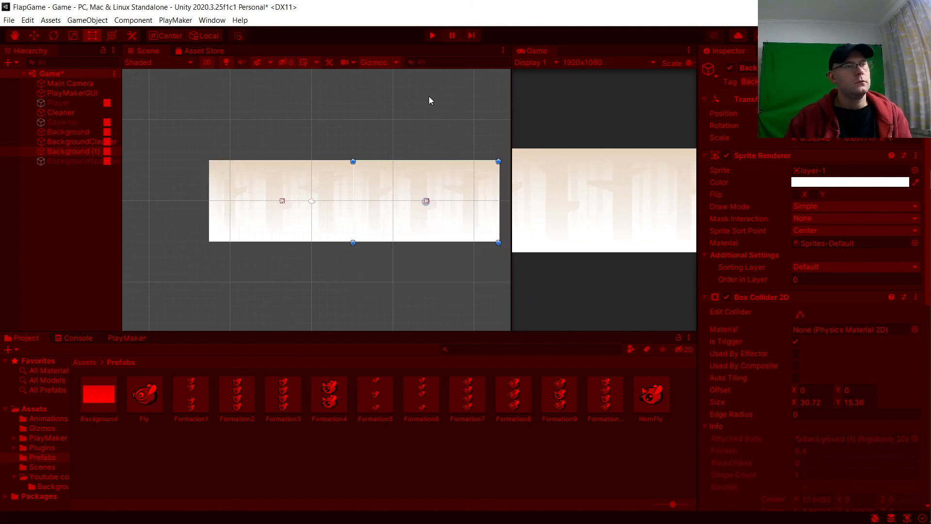
scroll(429, 100, "down", 3)
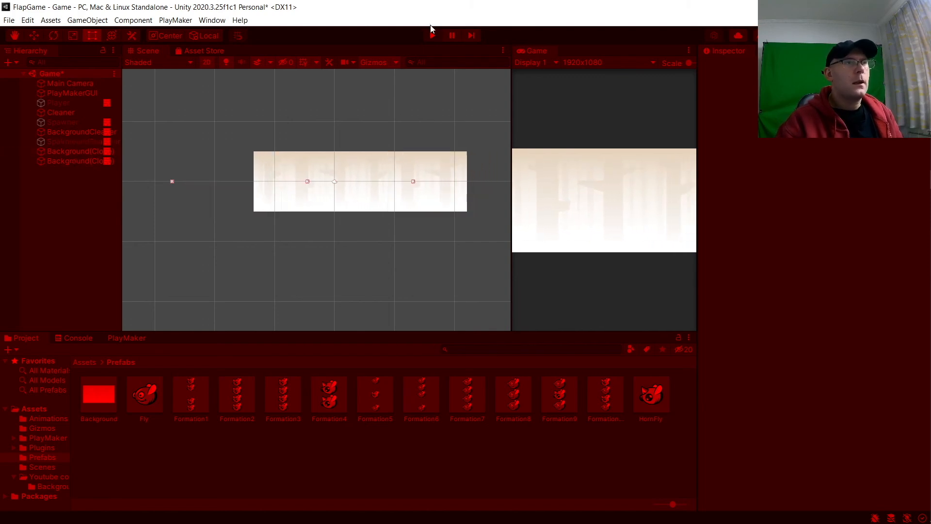
Step: Activate Player and Spawner during the running game to check how they draw over the background, and stop play mode
left_click(71, 102)
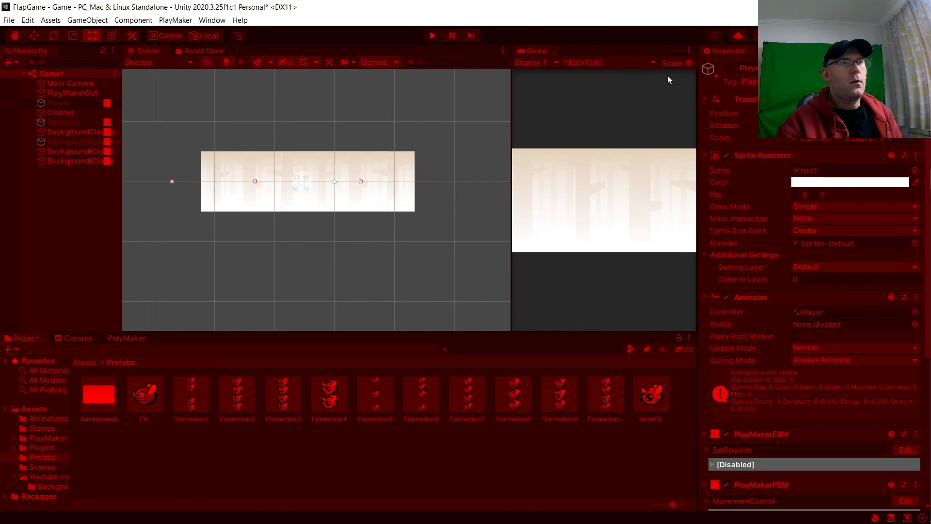
left_click(730, 68)
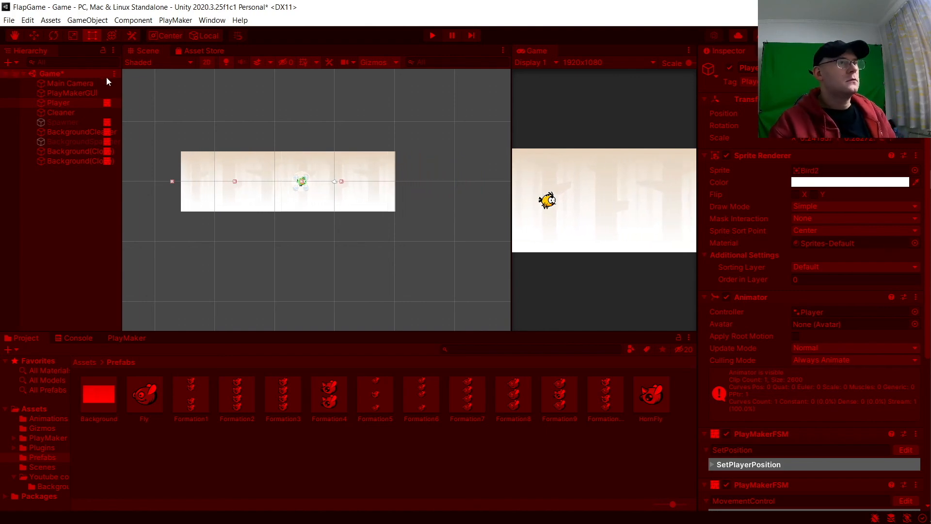
left_click(66, 122)
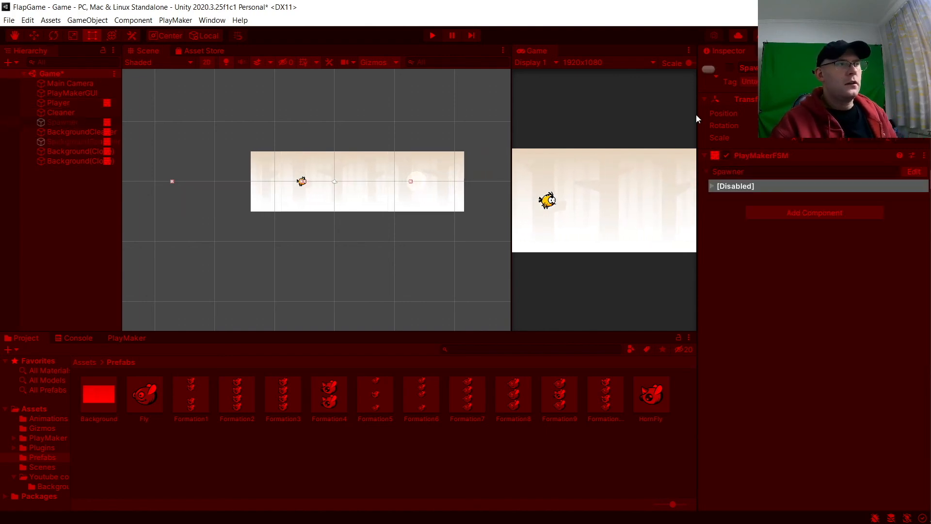
left_click(730, 68)
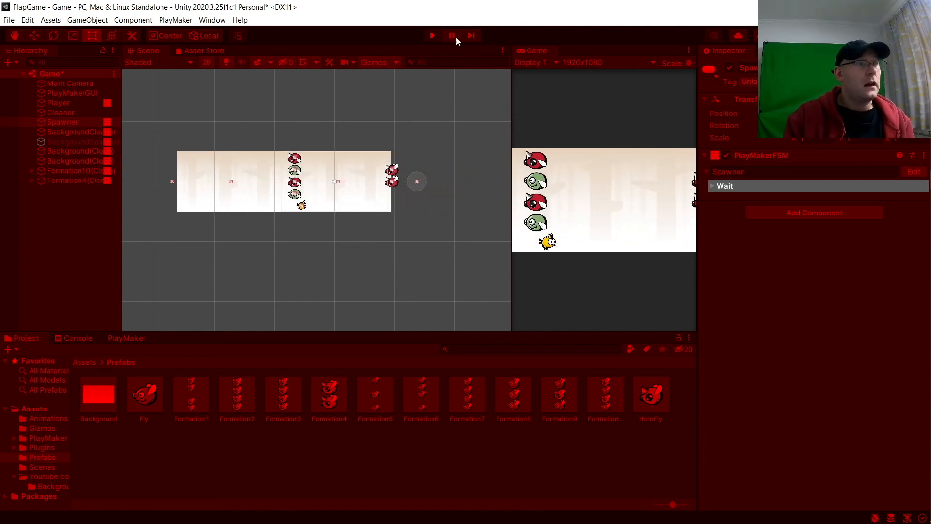
left_click(433, 35)
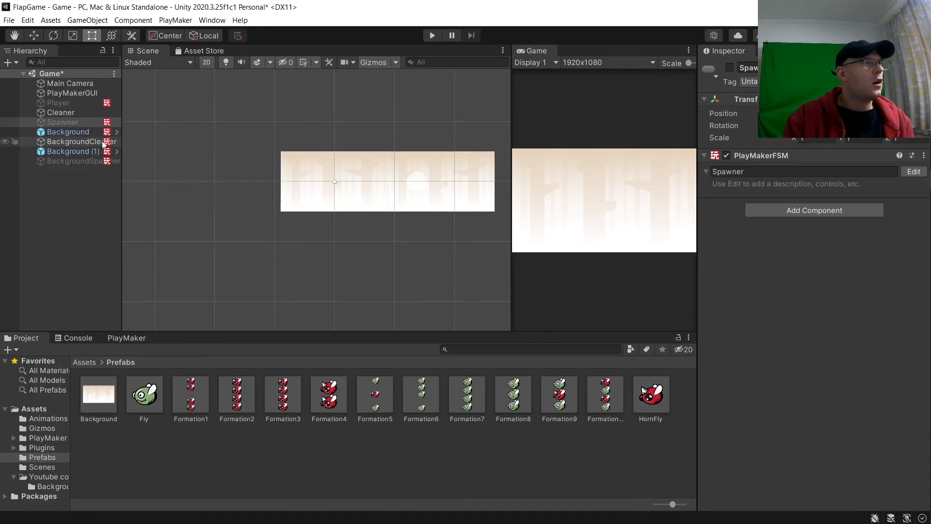
Step: Set Background's Sprite Renderer Order in Layer to -5 and apply all overrides to the prefab
left_click(96, 134)
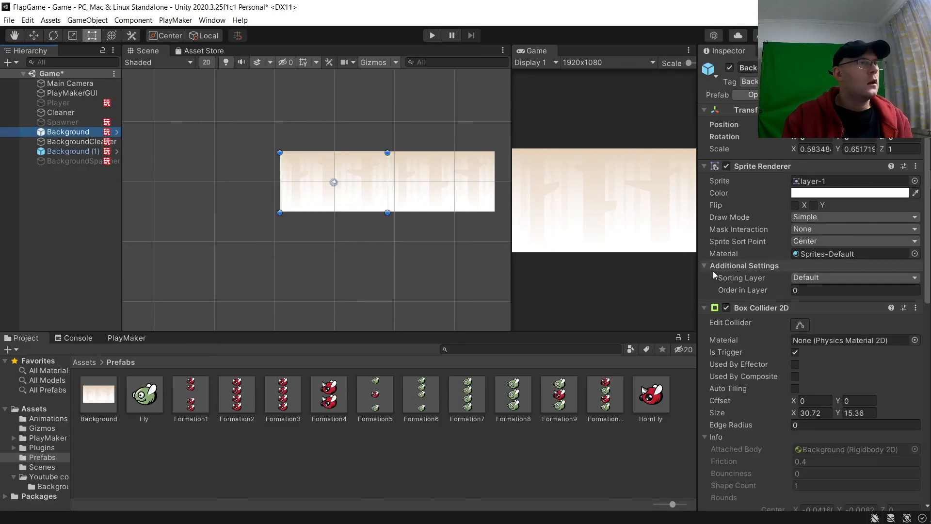
left_click(829, 294)
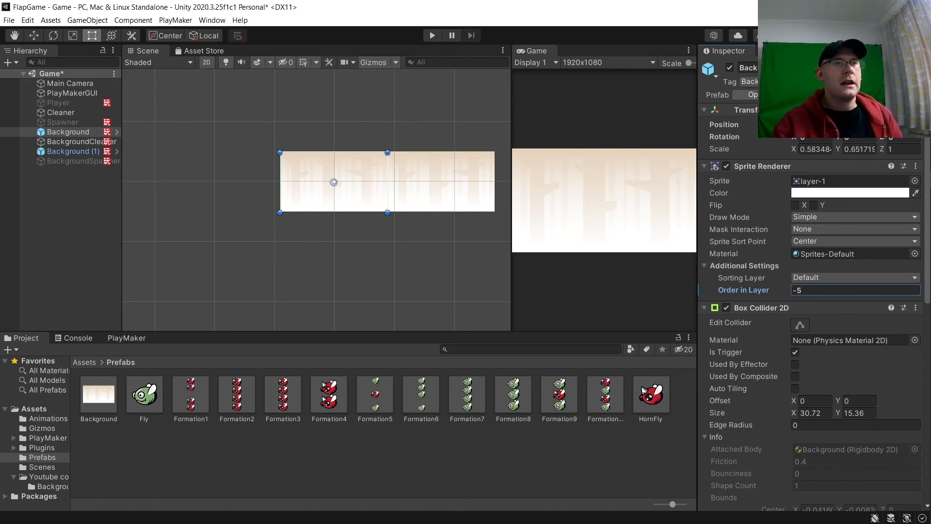
left_click(903, 95)
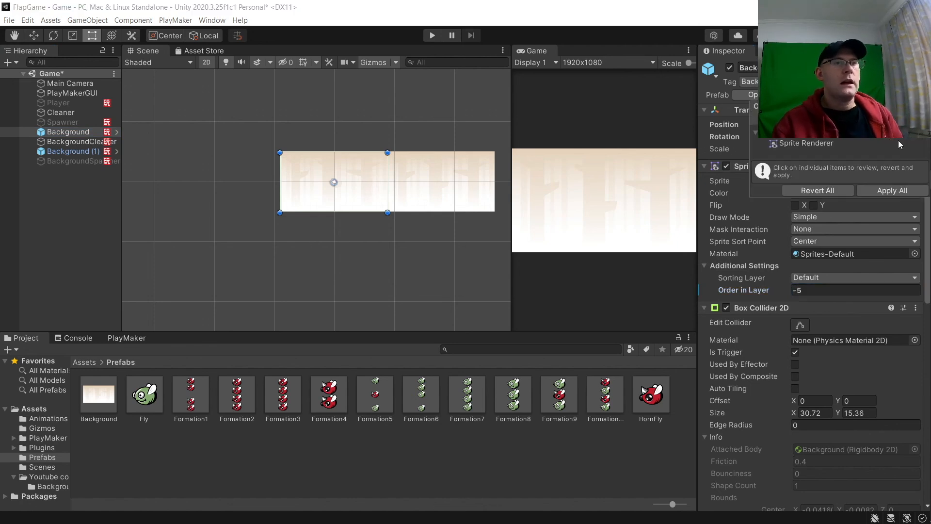
left_click(891, 189)
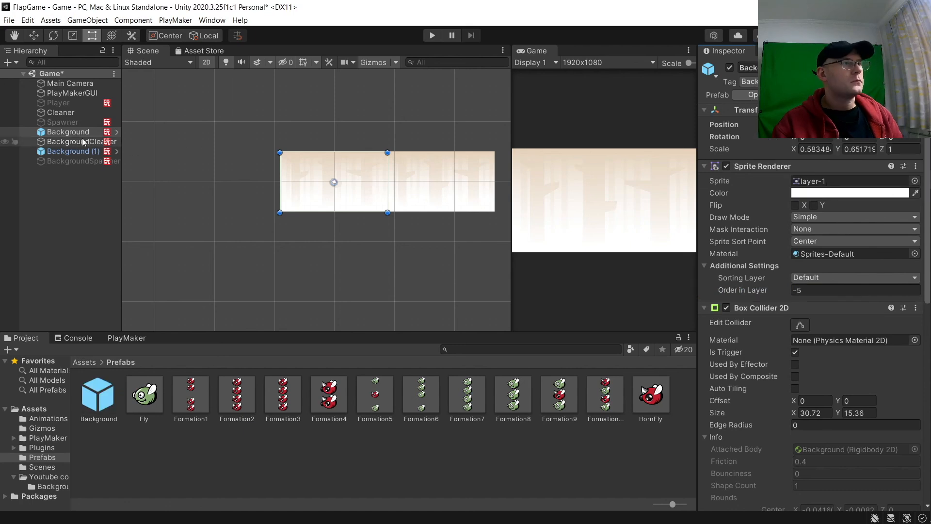
Step: Reactivate the Spawner and Player objects in the scene
left_click(76, 124)
left_click(729, 67)
left_click(79, 104)
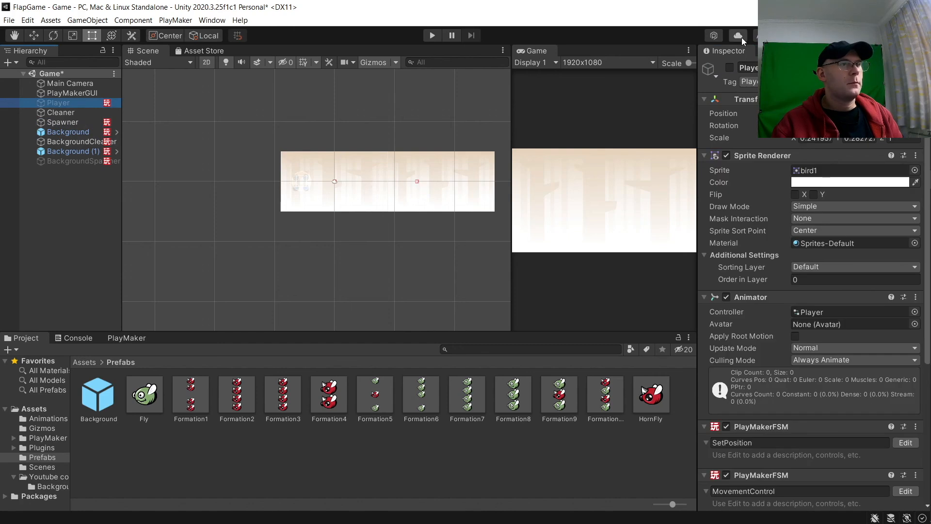
left_click(730, 68)
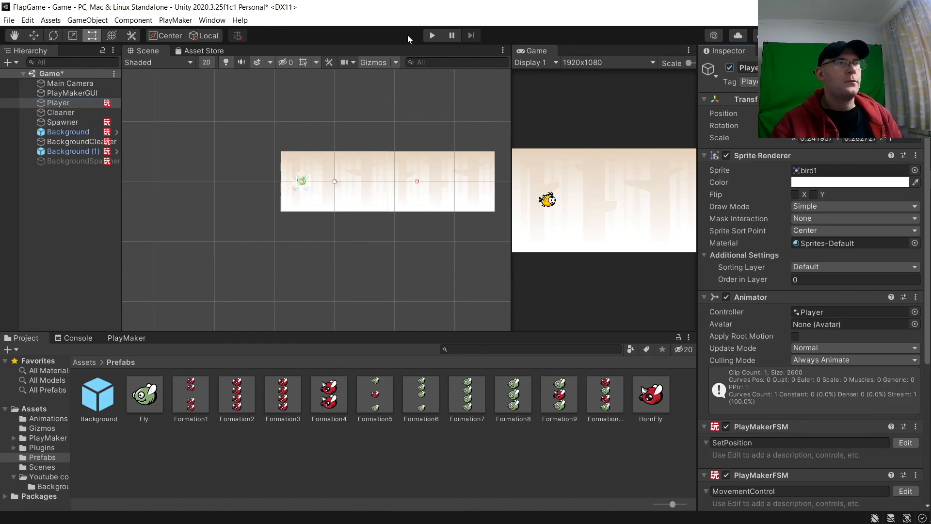
Step: Play-test the game with bird, enemy formations and scrolling background together, flap the bird upward, and stop play mode
left_click(432, 35)
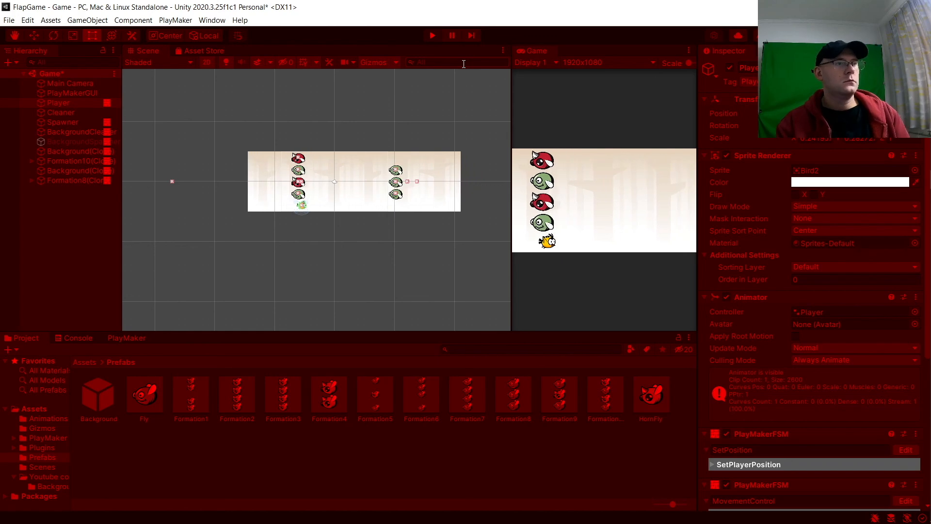
key("w")
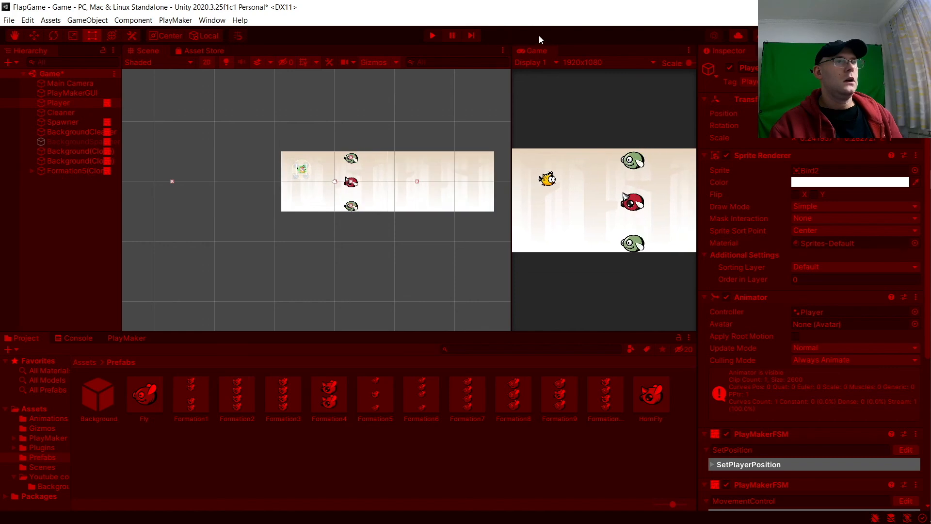
left_click(433, 36)
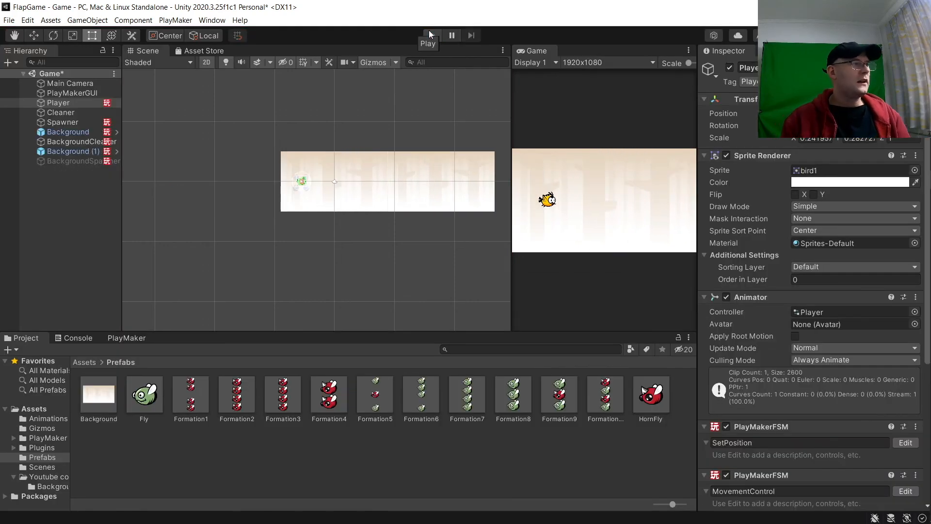